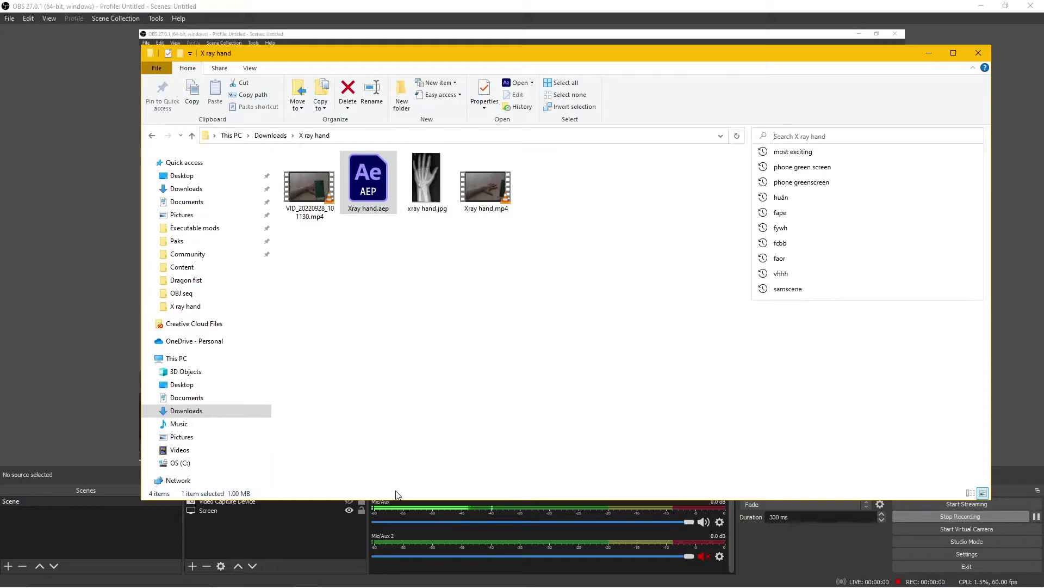
Close the search history dropdown to reveal the X ray hand folder's two MP4s, .aep and .jpg
{"action": "left_click", "coordinate": [464, 403]}
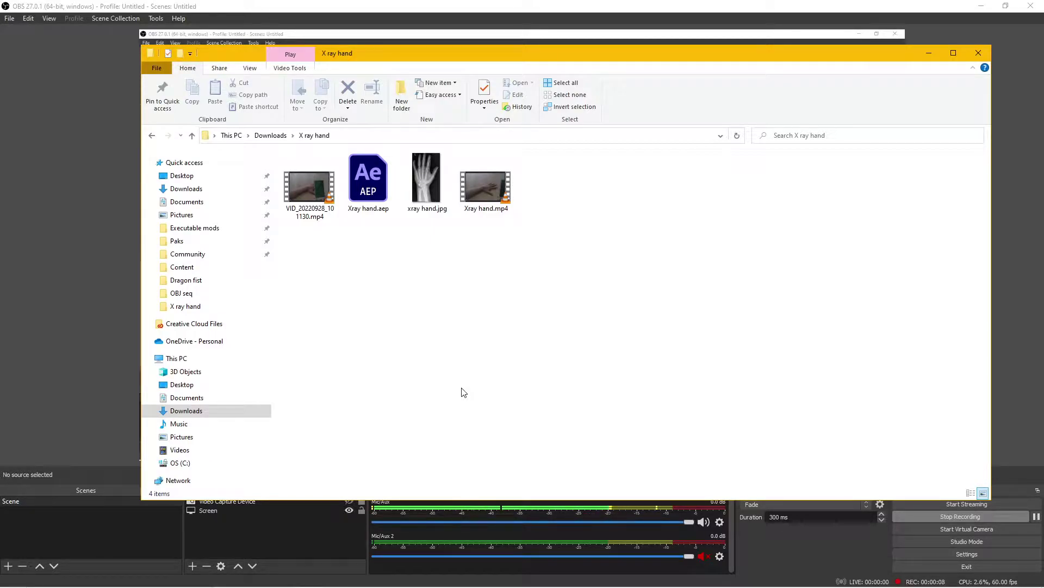
{"action": "double_click", "coordinate": [489, 188]}
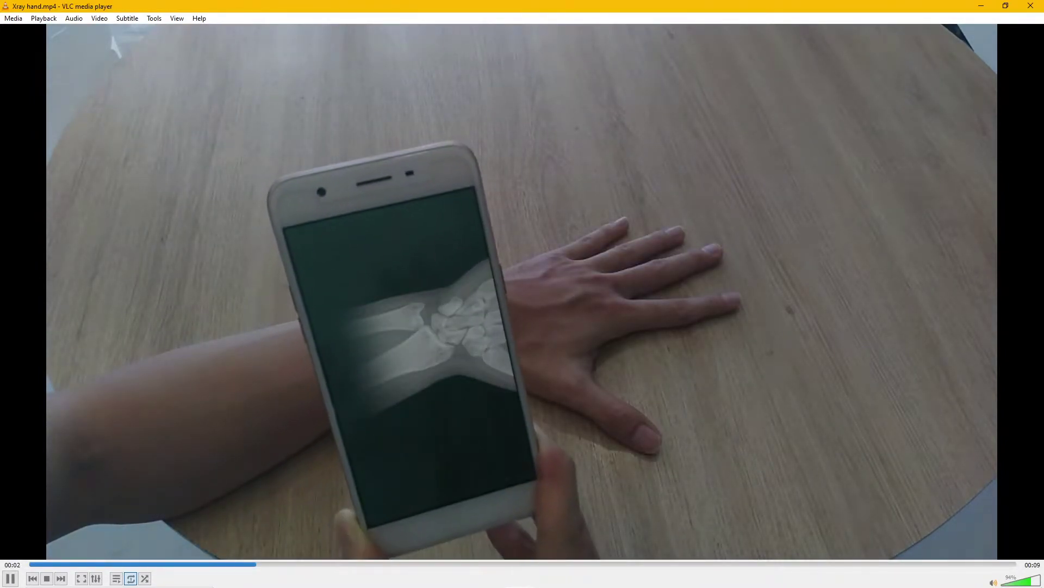
{"action": "left_click", "coordinate": [1021, 15]}
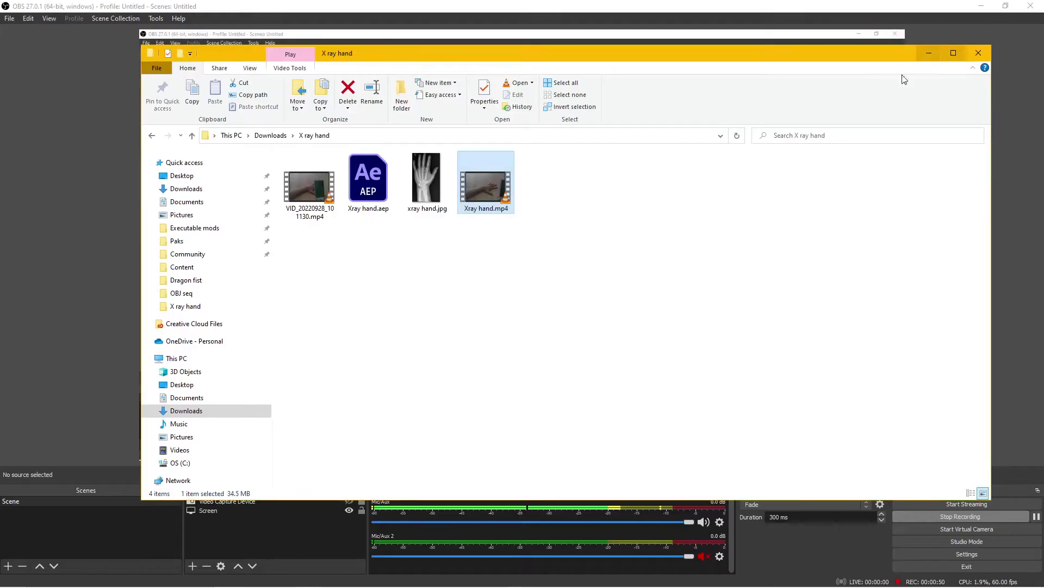
{"action": "mouse_move", "coordinate": [377, 584]}
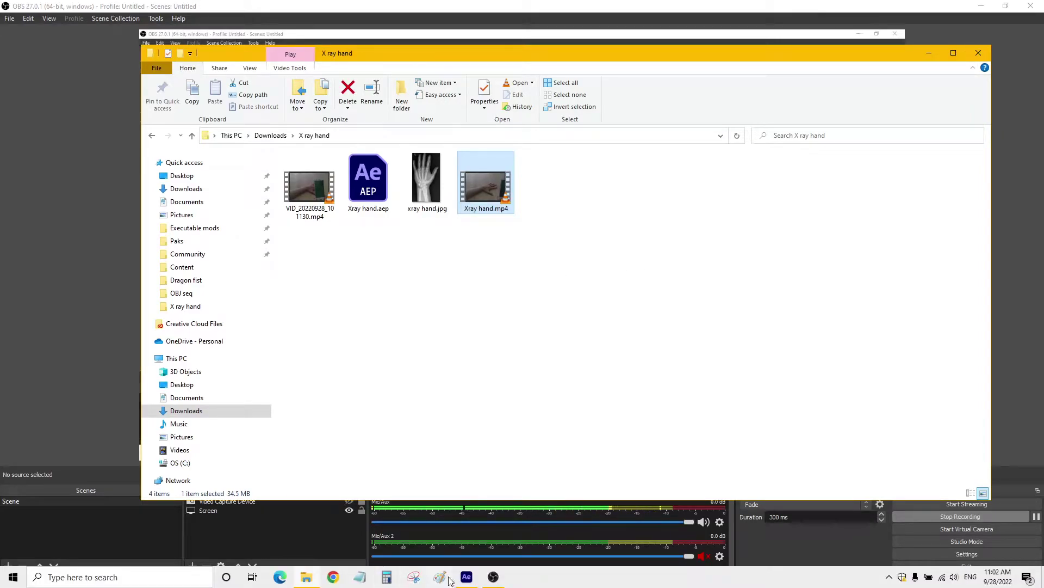
Import the arm clip VID_20220928_101130.mp4 into the After Effects project
{"action": "left_click", "coordinate": [466, 577]}
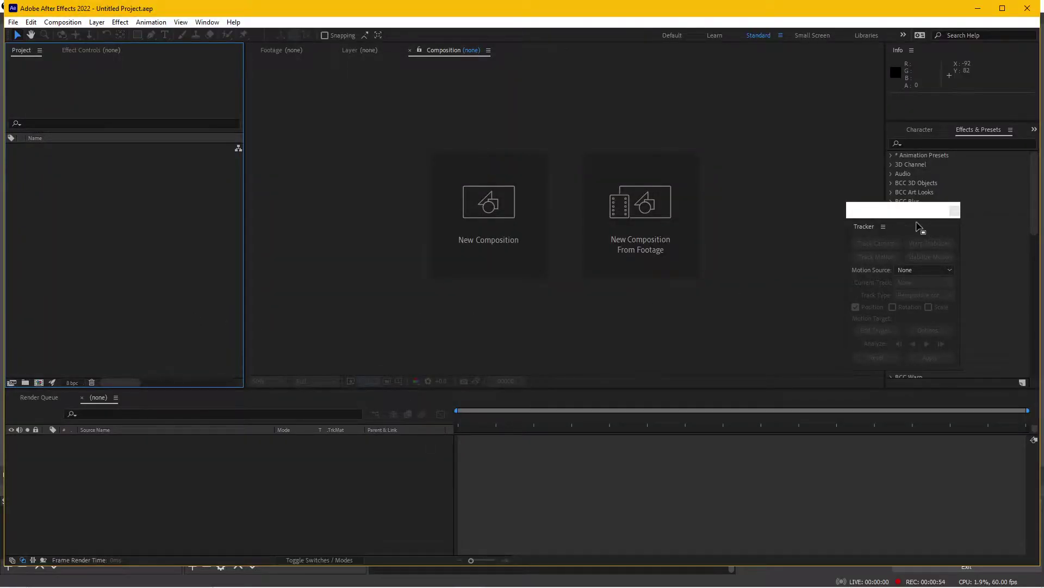
{"action": "double_click", "coordinate": [60, 278]}
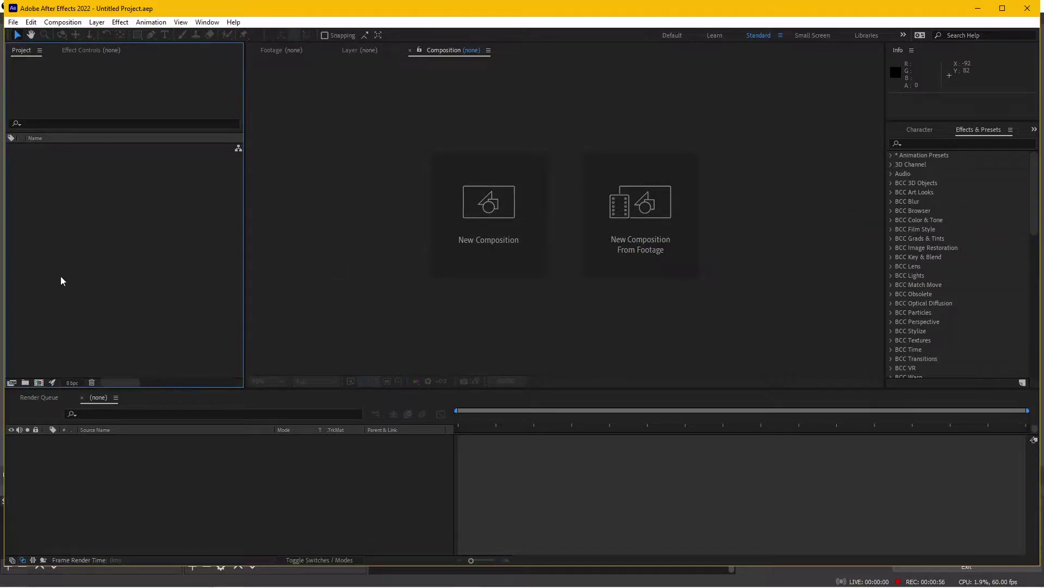
{"action": "double_click", "coordinate": [265, 157]}
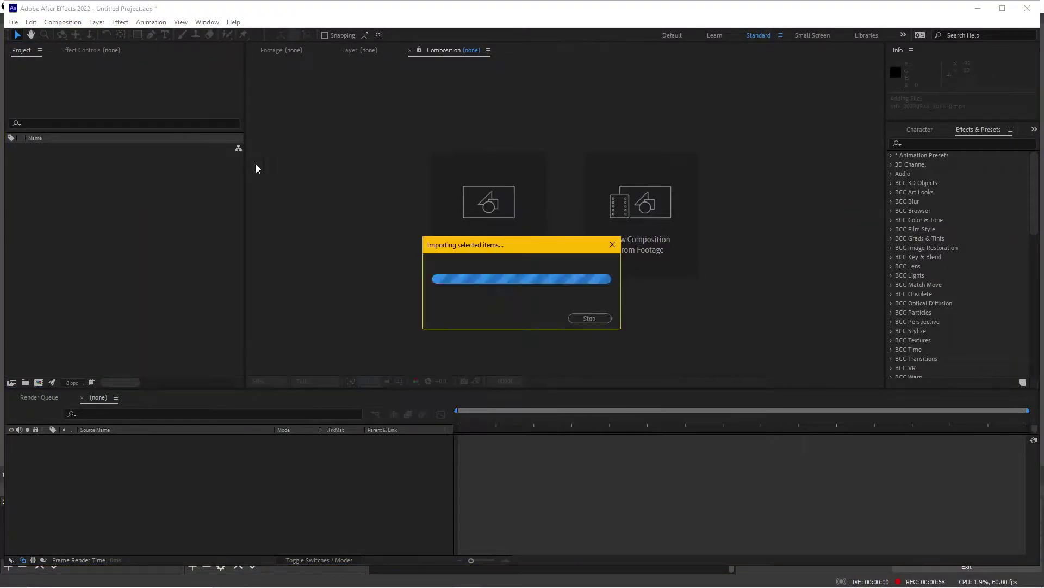
Preview the arm clip to find the phone frames, then create a composition from it
{"action": "double_click", "coordinate": [94, 149]}
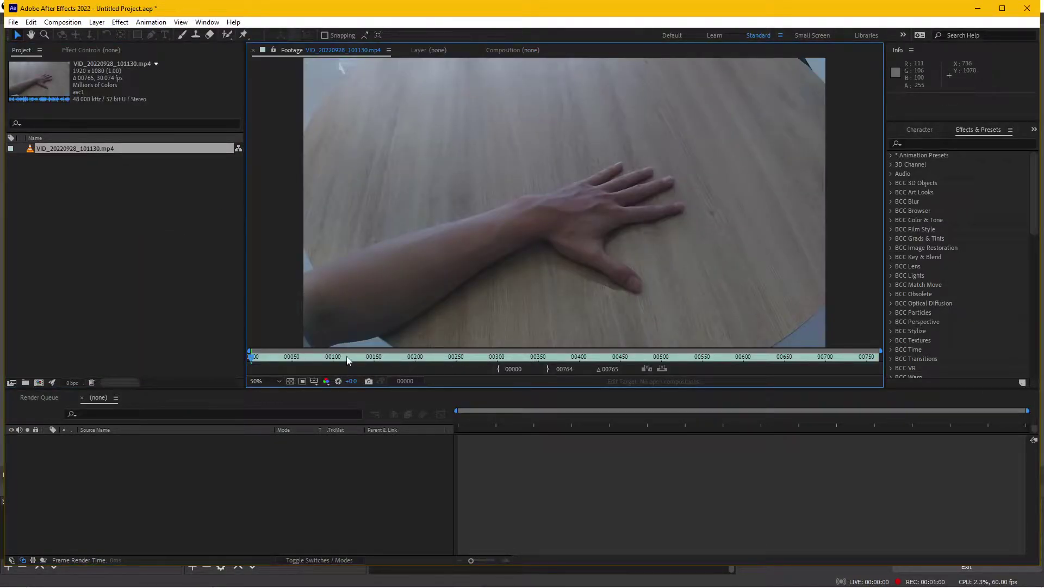
{"action": "mouse_move", "coordinate": [348, 360]}
{"action": "left_mouse_down"}
{"action": "mouse_move", "coordinate": [717, 336]}
{"action": "mouse_move", "coordinate": [679, 327]}
{"action": "mouse_move", "coordinate": [790, 335]}
{"action": "mouse_move", "coordinate": [738, 338]}
{"action": "left_mouse_up"}
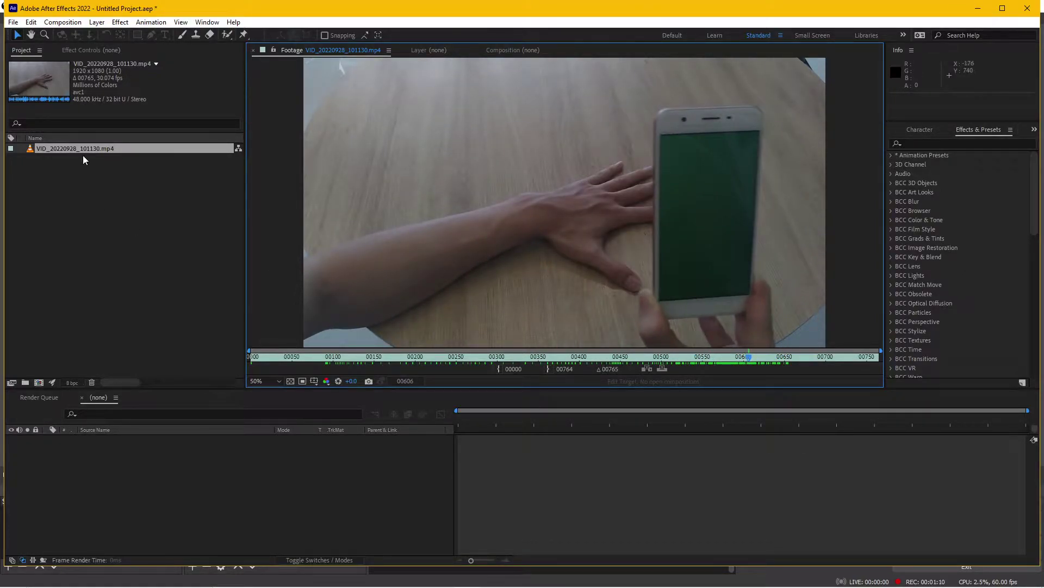
{"action": "left_click_drag", "start_coordinate": [84, 149], "coordinate": [38, 383]}
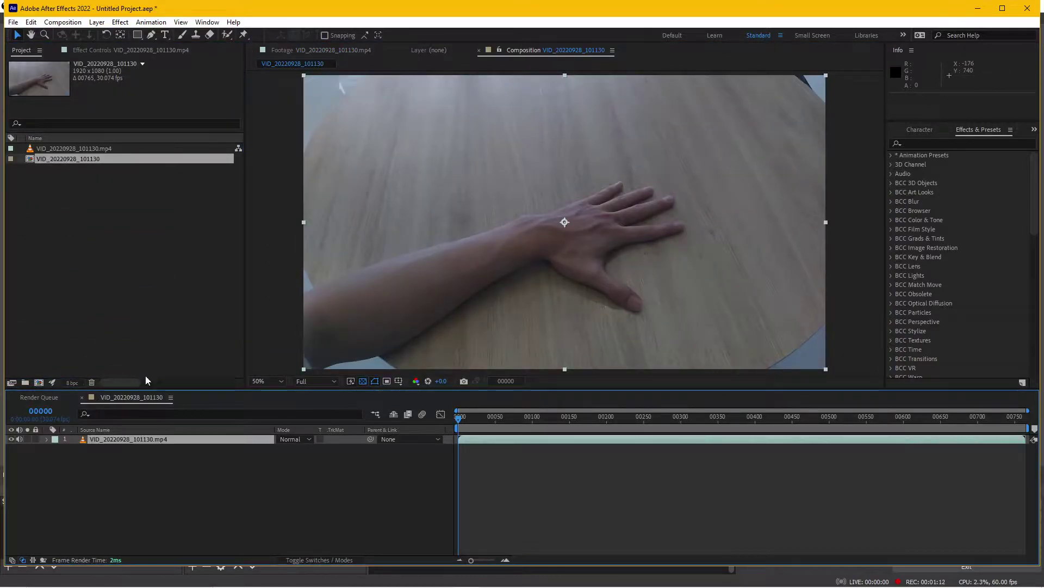
Rename the new composition to Final comp
{"action": "key", "text": "Return"}
{"action": "type", "text": "Final"}
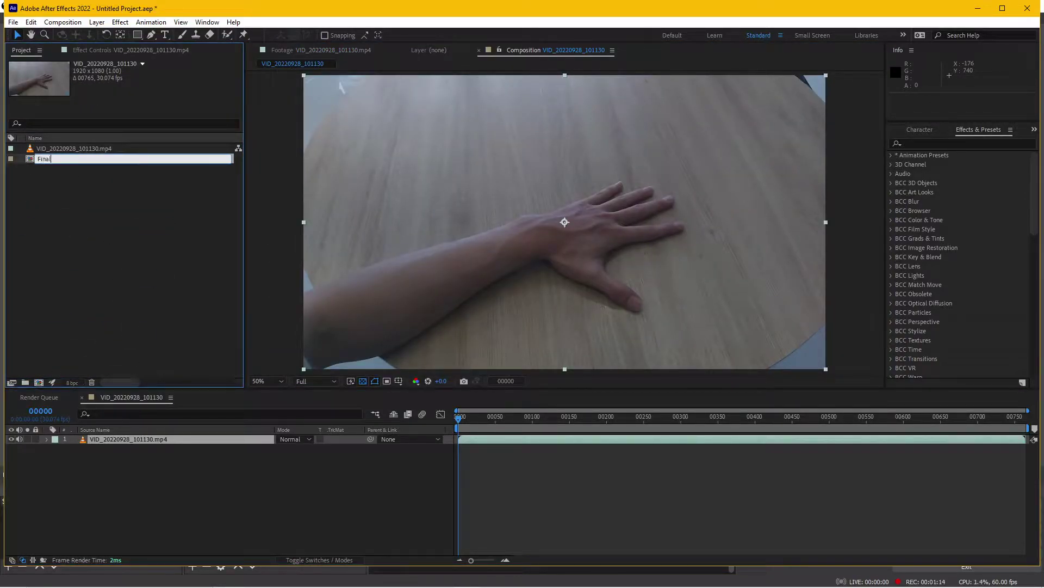
{"action": "type", "text": " comp"}
{"action": "key", "text": "Return"}
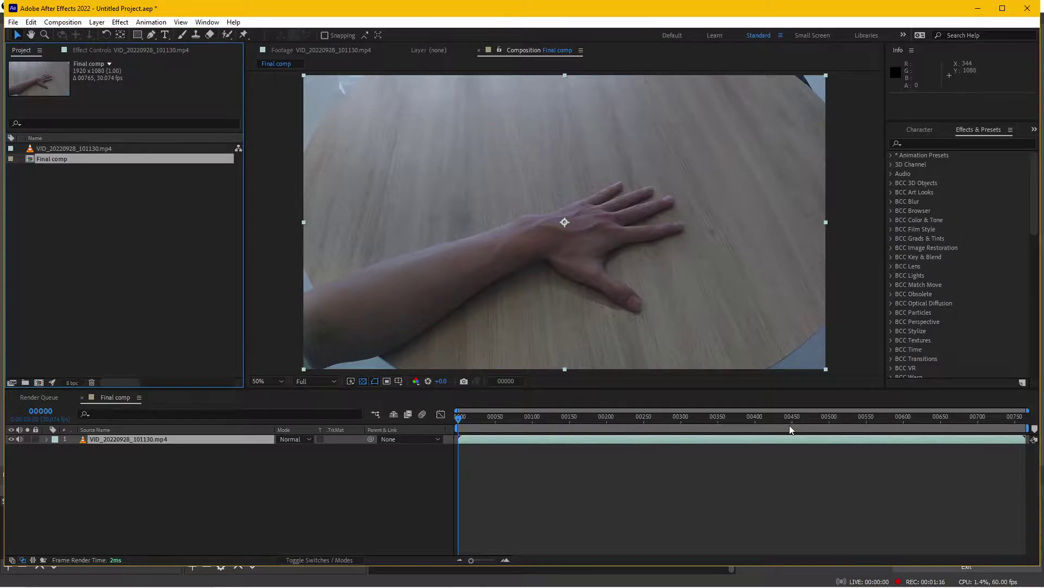
Set the work area start at frame 00491, just before the phone enters
{"action": "mouse_move", "coordinate": [791, 429]}
{"action": "left_mouse_down"}
{"action": "mouse_move", "coordinate": [1030, 422]}
{"action": "mouse_move", "coordinate": [837, 419]}
{"action": "left_mouse_up"}
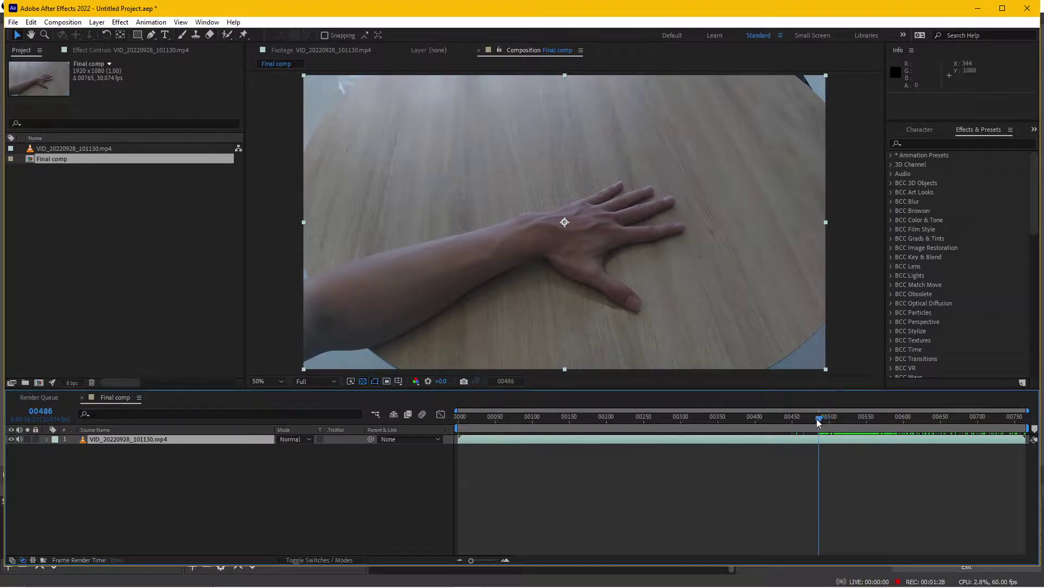
{"action": "left_click_drag", "start_coordinate": [818, 423], "coordinate": [822, 424]}
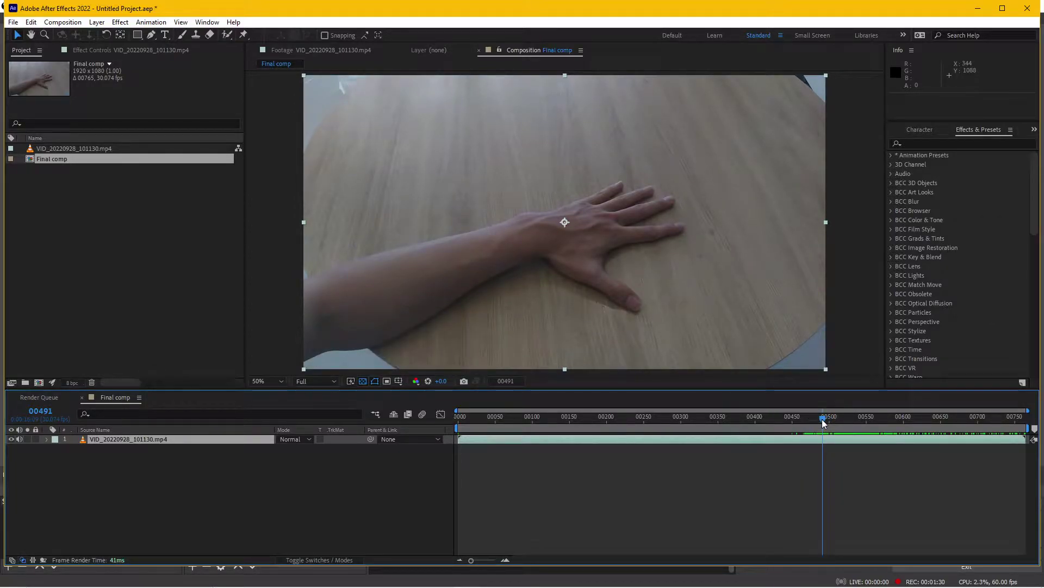
{"action": "key", "text": "b"}
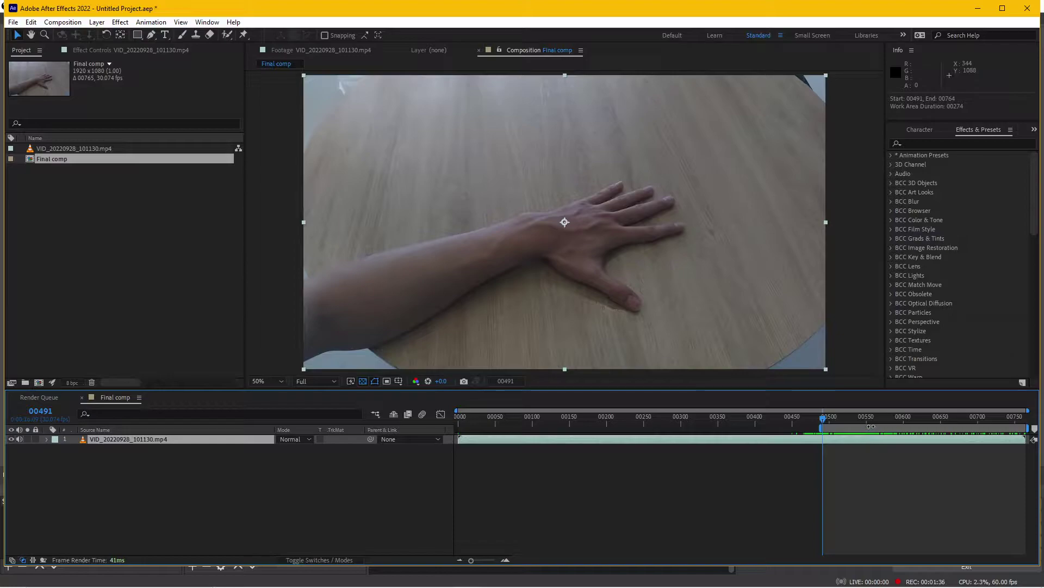
Trim Final comp to its work area, then scrub to the phone frames around 00593
{"action": "right_click", "coordinate": [871, 426]}
{"action": "left_click", "coordinate": [884, 457]}
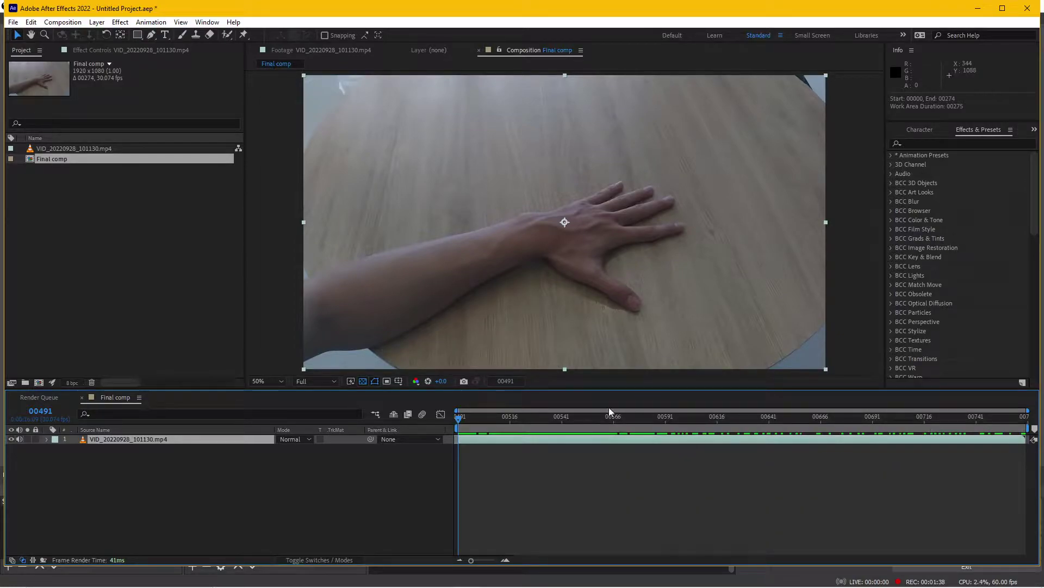
{"action": "mouse_move", "coordinate": [462, 424]}
{"action": "left_mouse_down"}
{"action": "mouse_move", "coordinate": [692, 437]}
{"action": "mouse_move", "coordinate": [652, 433]}
{"action": "left_mouse_up"}
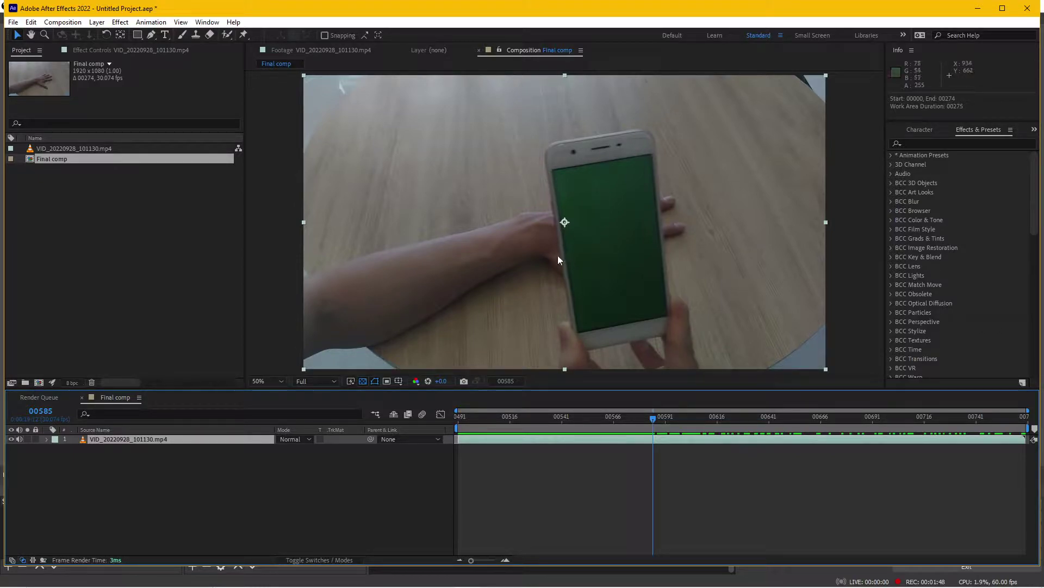
{"action": "left_click", "coordinate": [671, 420]}
{"action": "mouse_move", "coordinate": [671, 422]}
{"action": "left_mouse_down"}
{"action": "mouse_move", "coordinate": [581, 420]}
{"action": "mouse_move", "coordinate": [670, 419]}
{"action": "left_mouse_up"}
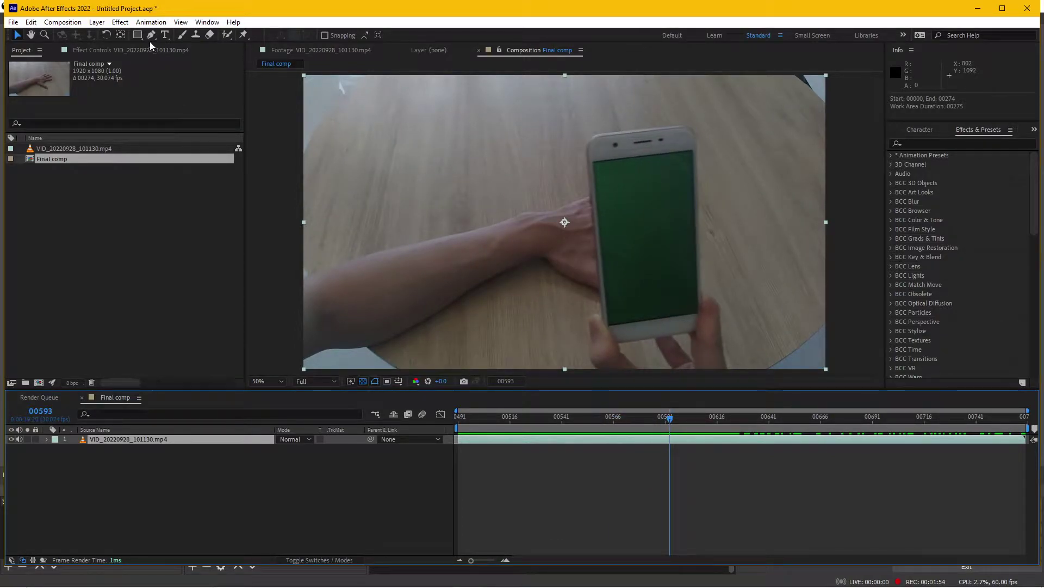
{"action": "left_click", "coordinate": [136, 50]}
{"action": "left_click", "coordinate": [120, 22]}
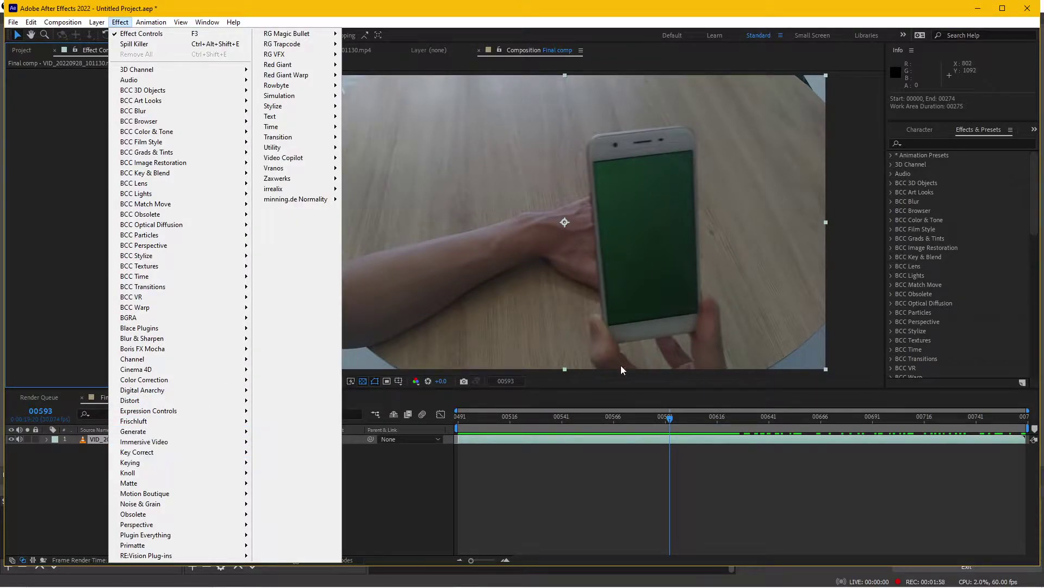
At frame 00575, apply Keylight (1.2) and sample the phone's green as the screen colour
{"action": "left_click", "coordinate": [630, 434]}
{"action": "left_click_drag", "start_coordinate": [670, 417], "coordinate": [632, 415]}
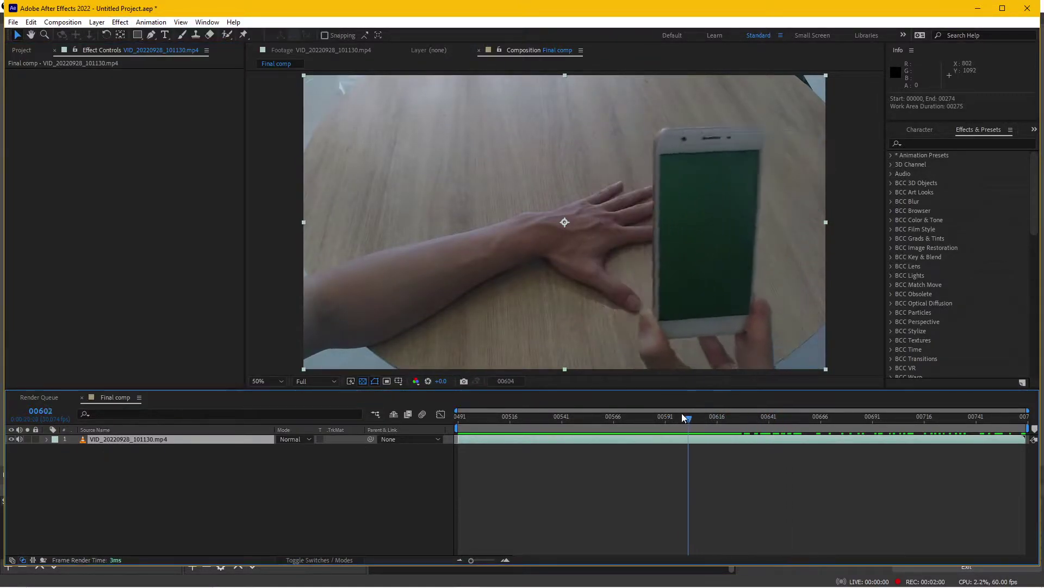
{"action": "left_click", "coordinate": [117, 22]}
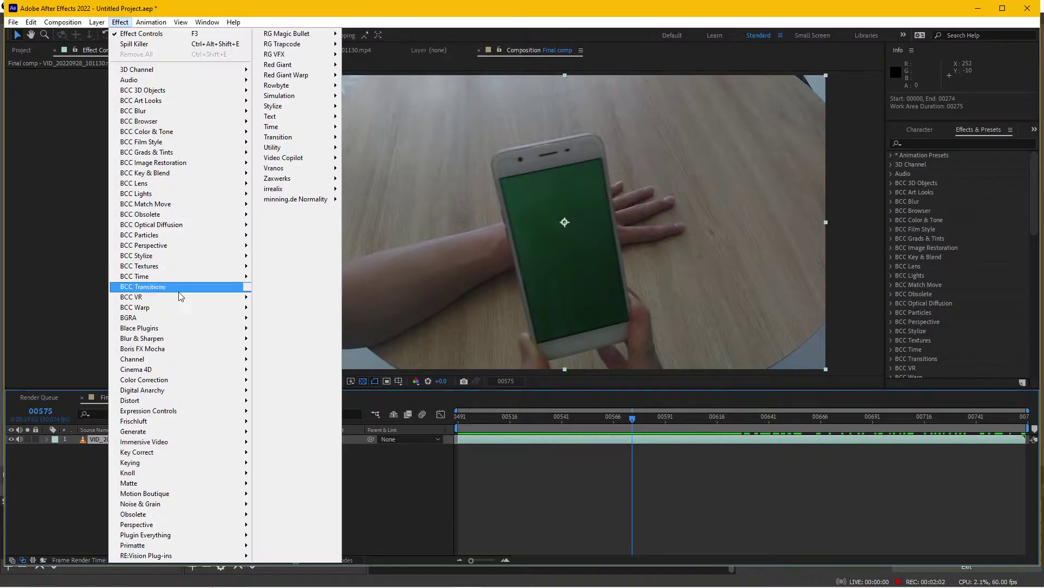
{"action": "mouse_move", "coordinate": [200, 463]}
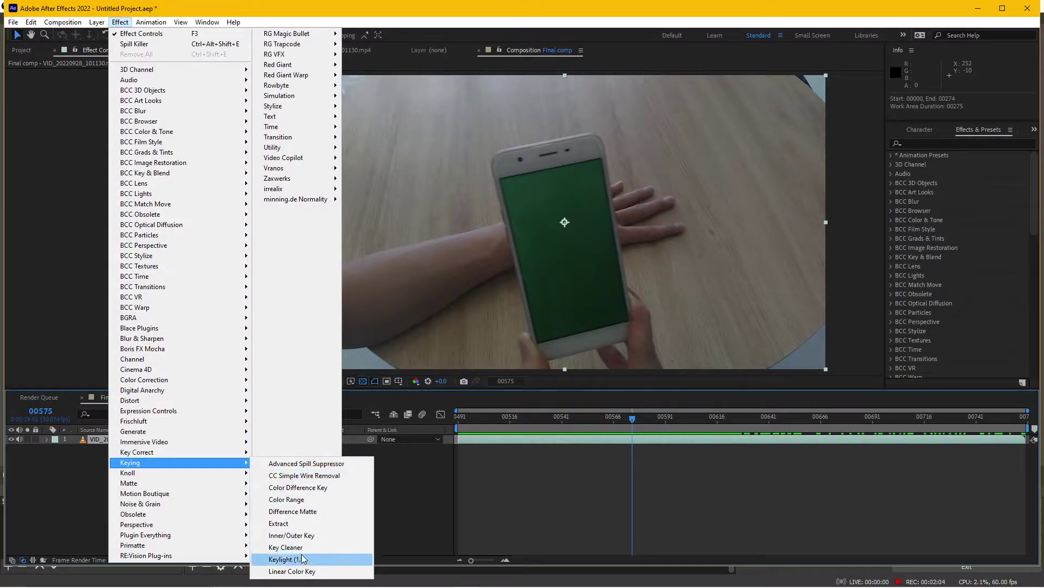
{"action": "left_click", "coordinate": [287, 559]}
{"action": "left_click", "coordinate": [154, 142]}
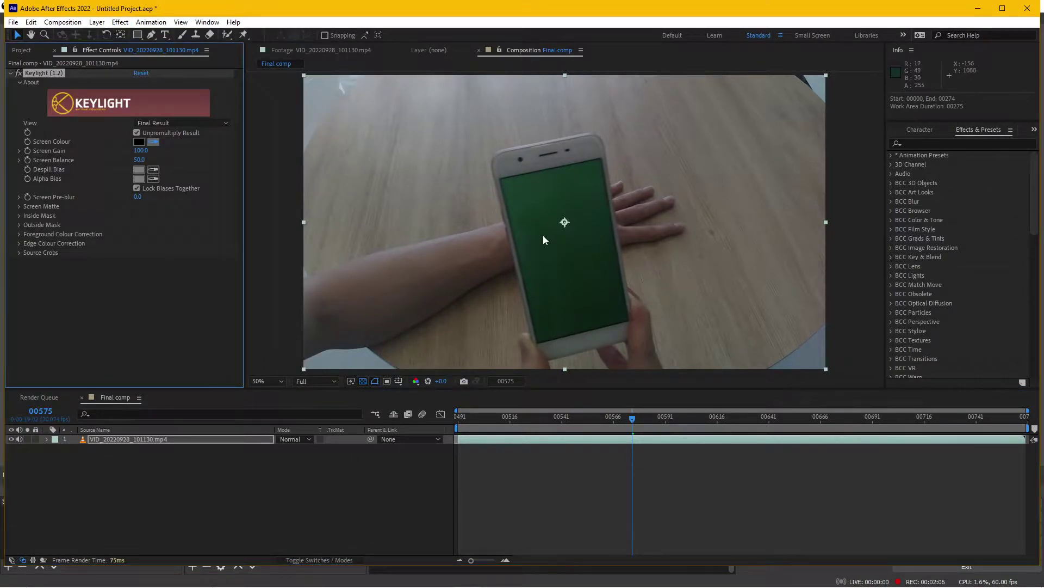
{"action": "left_click", "coordinate": [544, 240]}
Refine the screen matte in Combined Matte view: Clip Black 58, Clip White 64, Shrink/Grow 0
{"action": "left_click", "coordinate": [164, 123]}
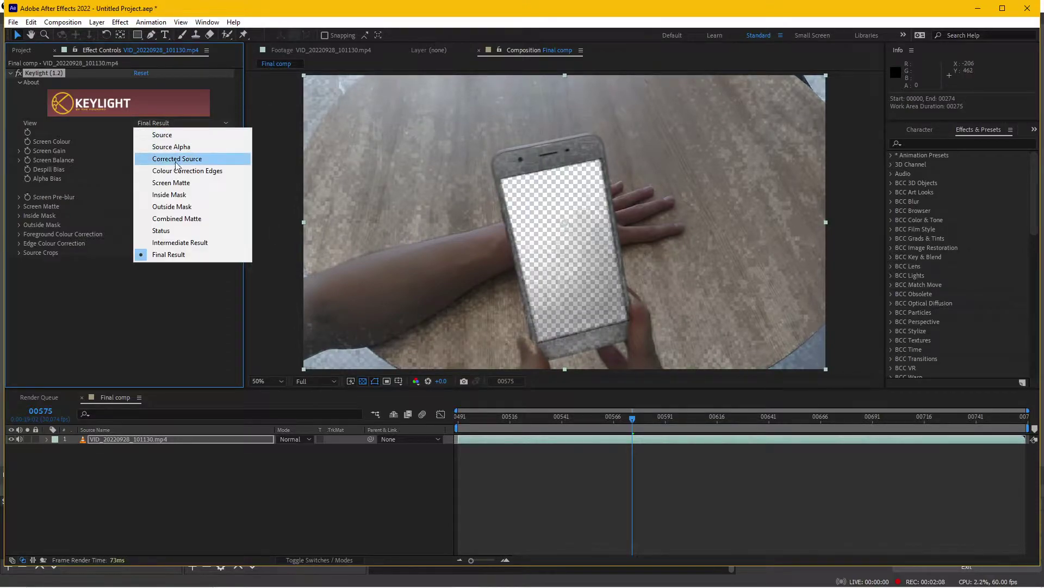
{"action": "left_click", "coordinate": [163, 218]}
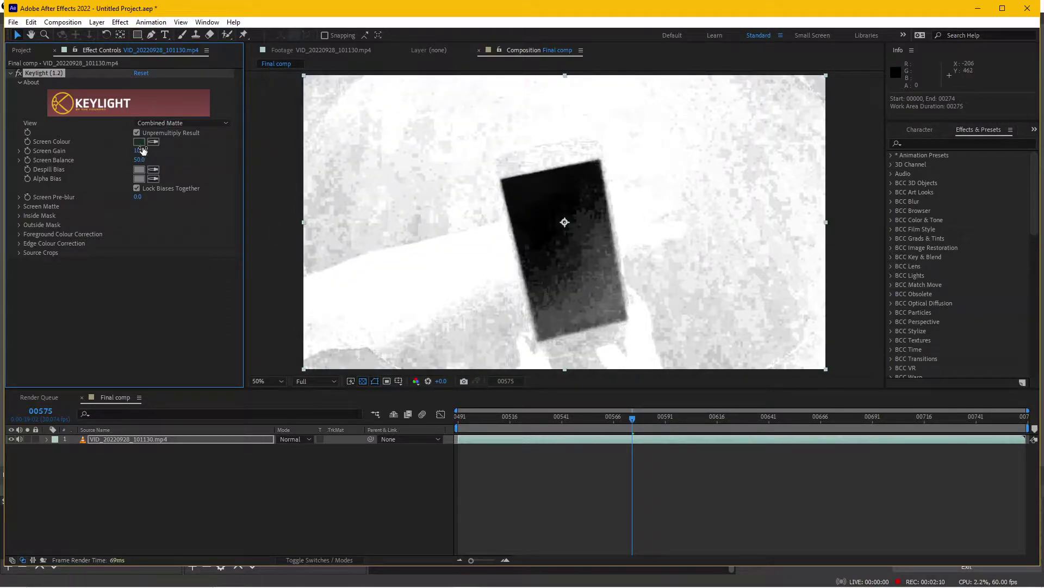
{"action": "left_click", "coordinate": [19, 207]}
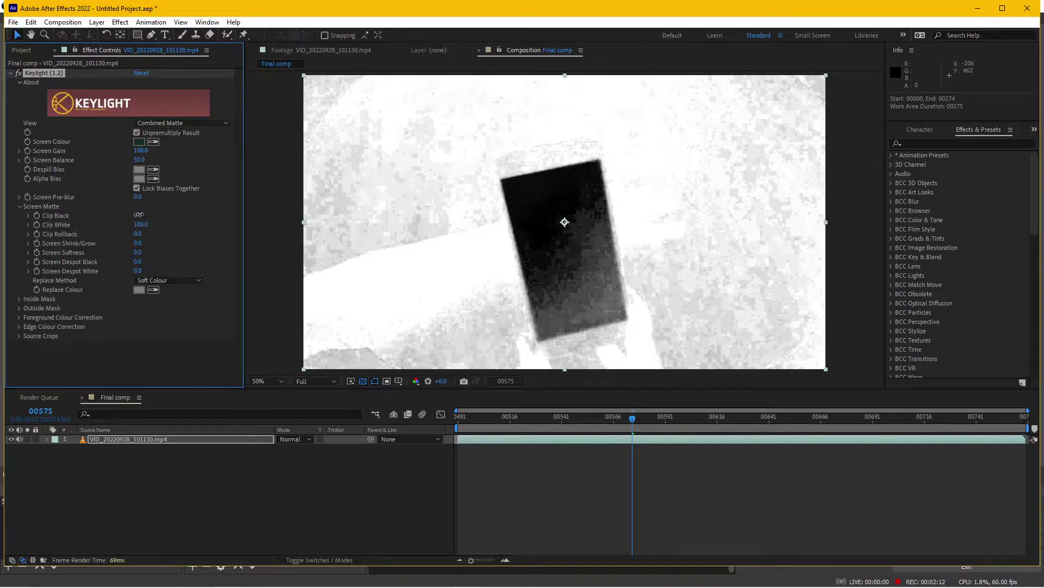
{"action": "mouse_move", "coordinate": [138, 215]}
{"action": "left_mouse_down"}
{"action": "mouse_move", "coordinate": [154, 237]}
{"action": "mouse_move", "coordinate": [121, 224]}
{"action": "left_mouse_up"}
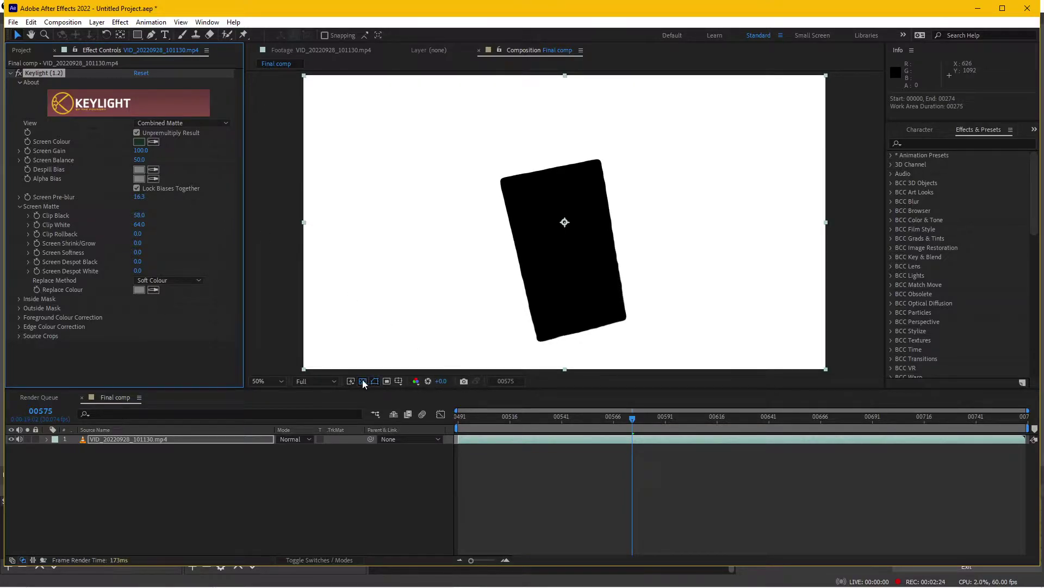
{"action": "left_click", "coordinate": [190, 122]}
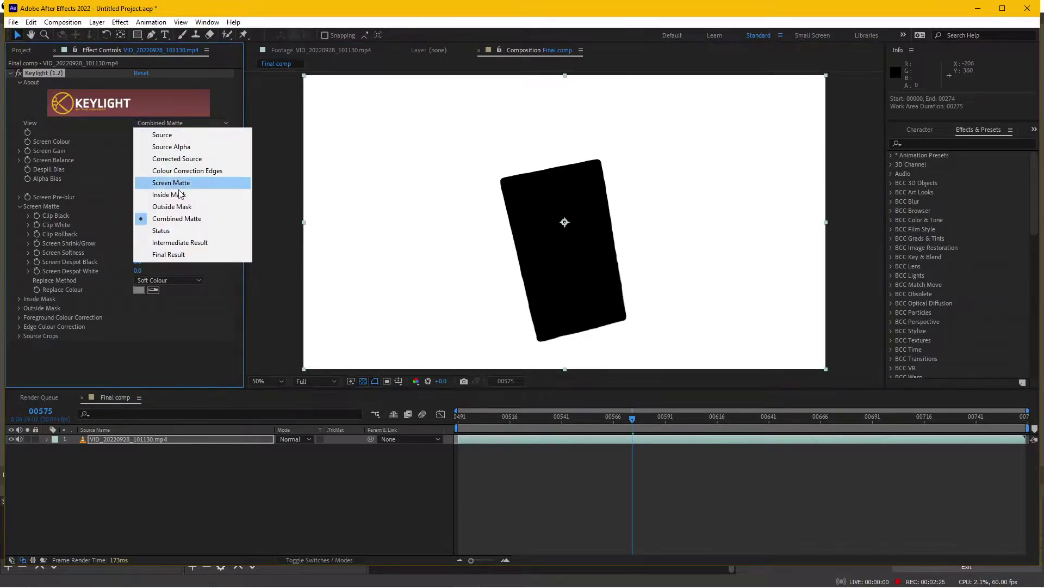
{"action": "left_click", "coordinate": [169, 254]}
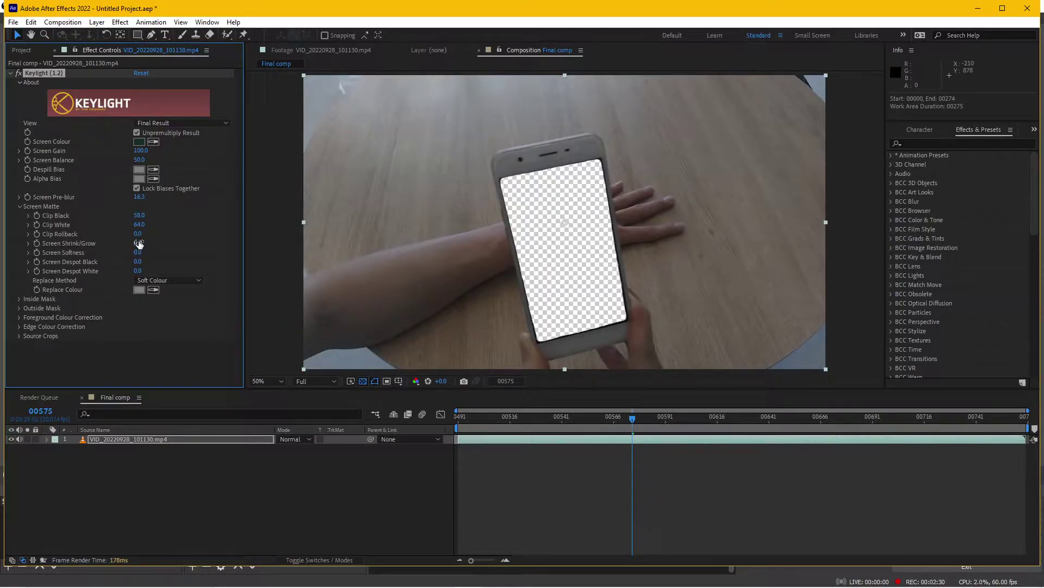
{"action": "left_click", "coordinate": [592, 491]}
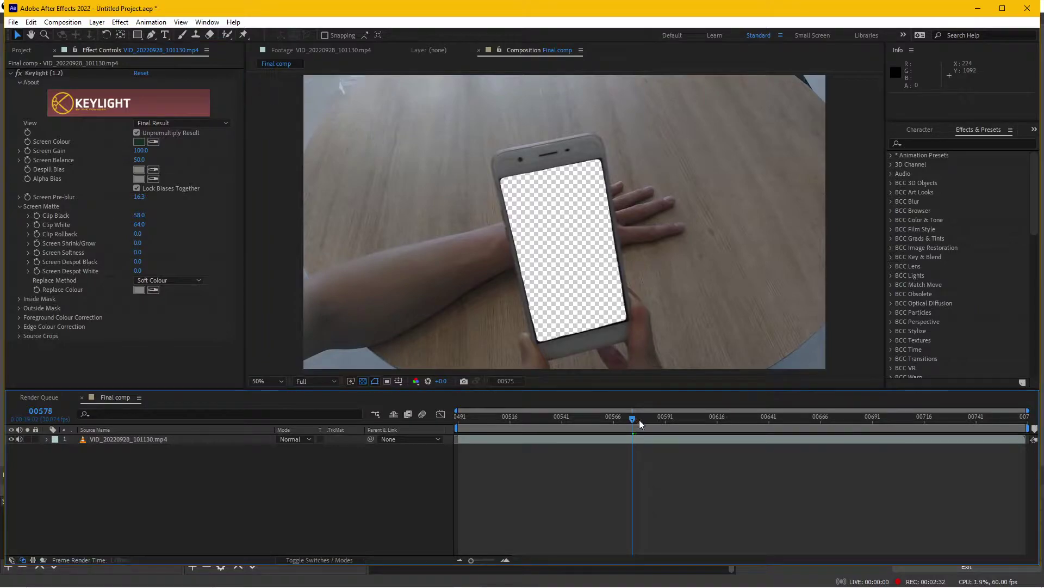
Check the key on a phone frame and rename the keyed layer to Key
{"action": "left_click_drag", "start_coordinate": [640, 424], "coordinate": [465, 400]}
{"action": "mouse_move", "coordinate": [539, 395]}
{"action": "left_mouse_down"}
{"action": "mouse_move", "coordinate": [625, 393]}
{"action": "mouse_move", "coordinate": [612, 375]}
{"action": "mouse_move", "coordinate": [704, 365]}
{"action": "mouse_move", "coordinate": [625, 358]}
{"action": "mouse_move", "coordinate": [638, 351]}
{"action": "left_mouse_up"}
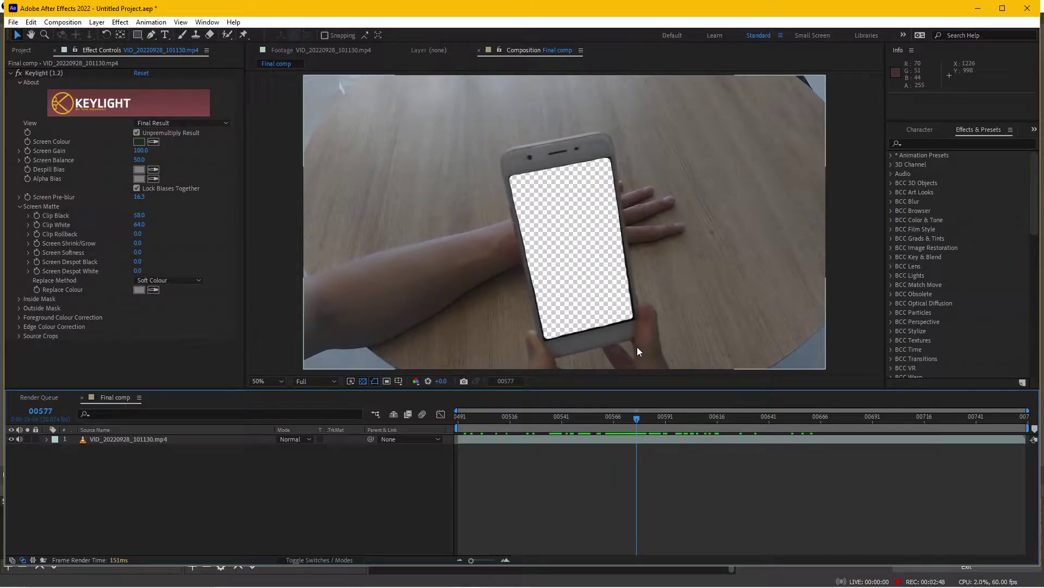
{"action": "left_click", "coordinate": [139, 439]}
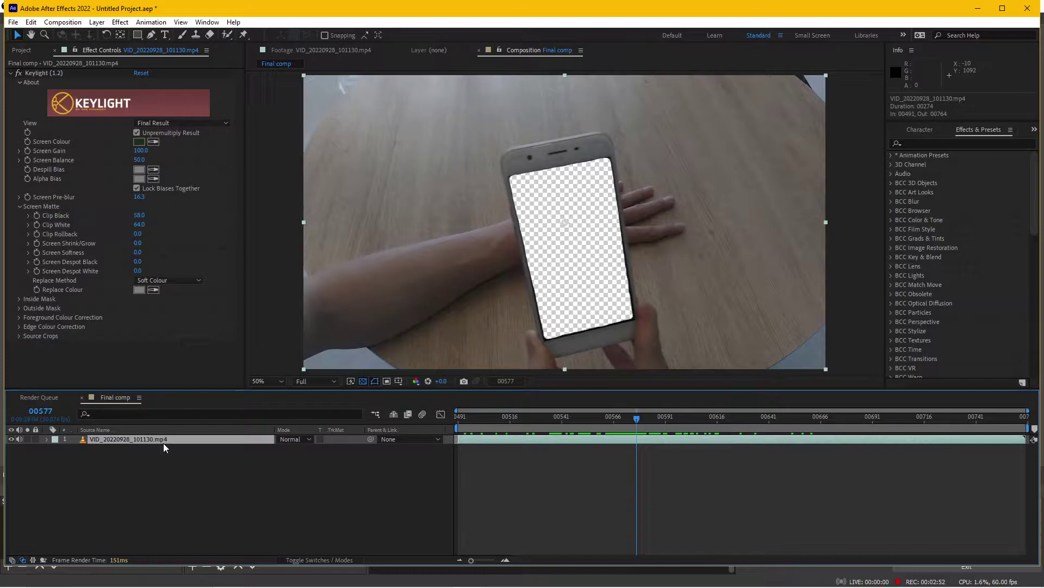
{"action": "key", "text": "Return"}
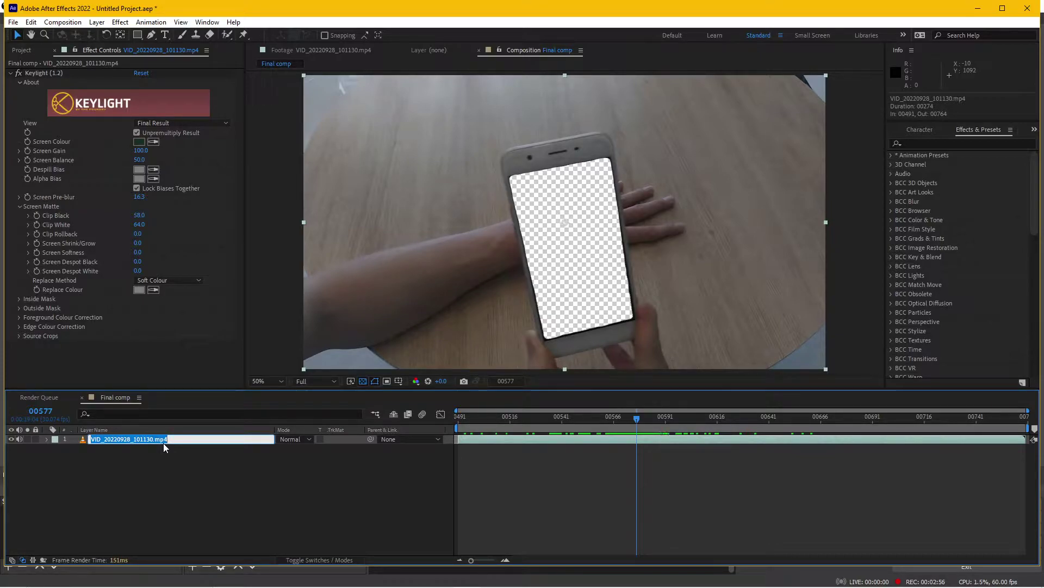
{"action": "type", "text": "Key"}
{"action": "key", "text": "Return"}
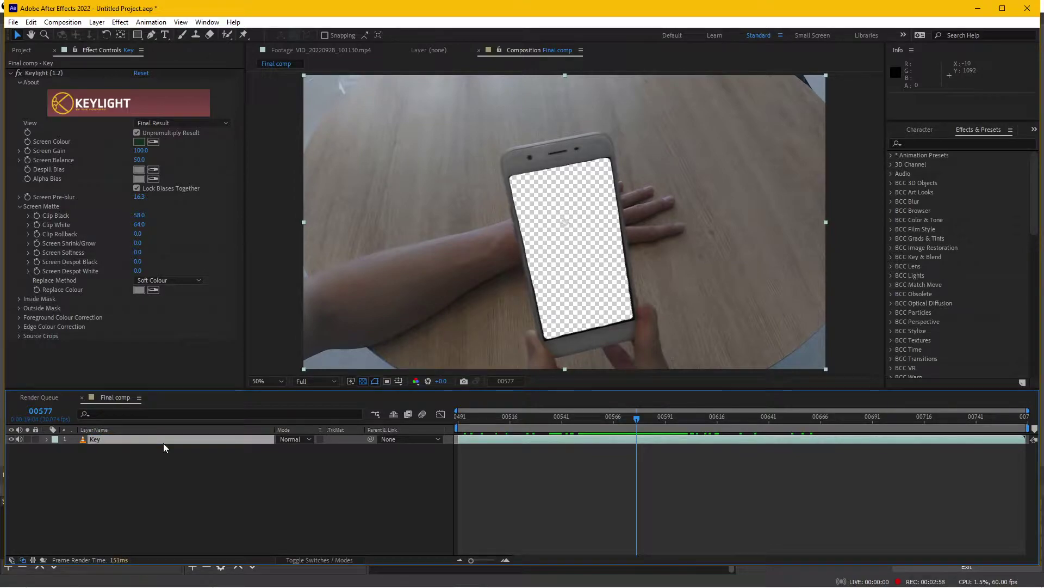
Duplicate Key, move the copy beneath it, and rename it Original
{"action": "key", "text": "ctrl+d"}
{"action": "left_click_drag", "start_coordinate": [156, 442], "coordinate": [153, 467]}
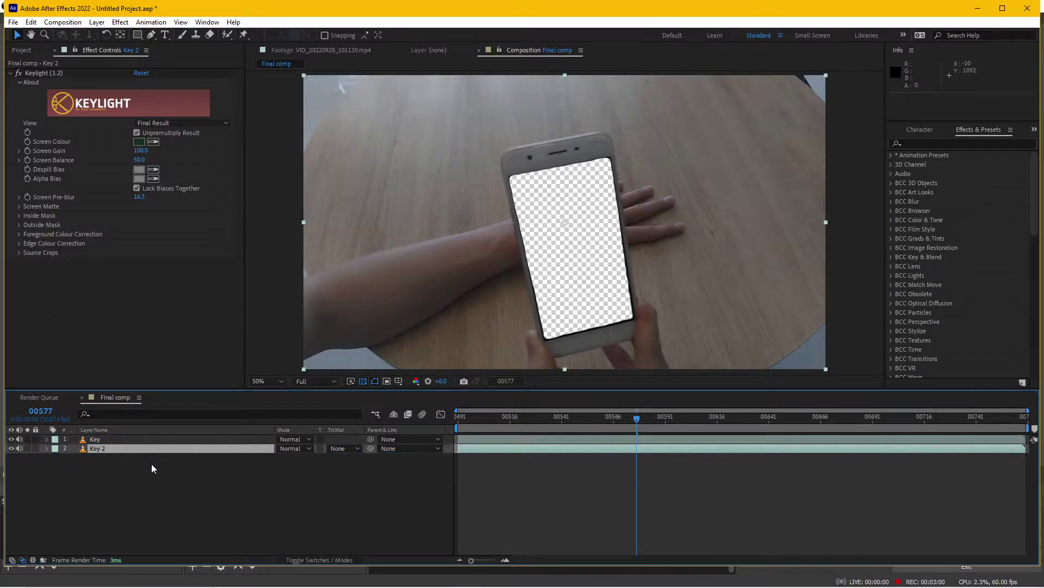
{"action": "key", "text": "Return"}
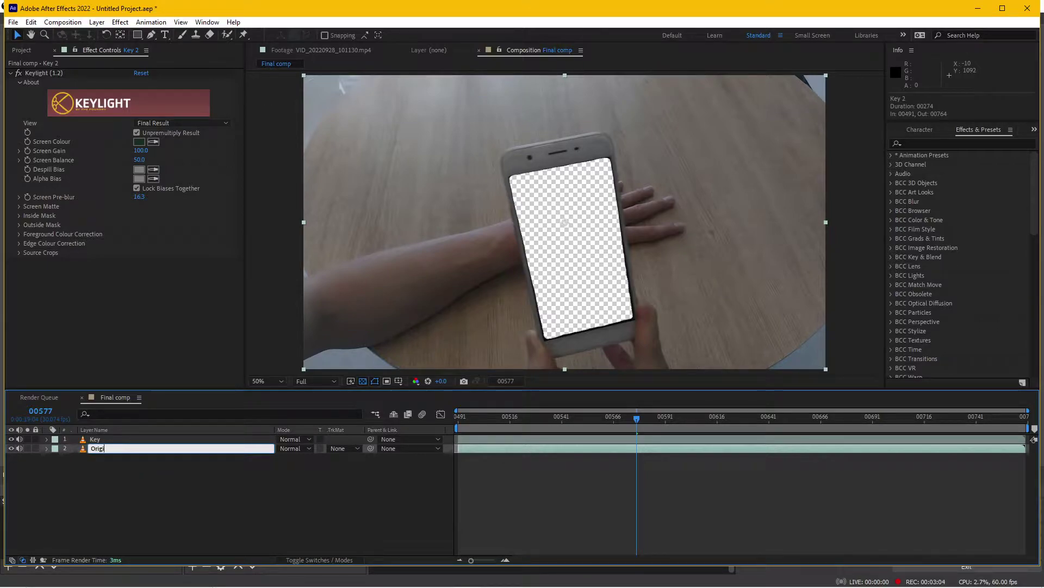
{"action": "key", "text": "Return"}
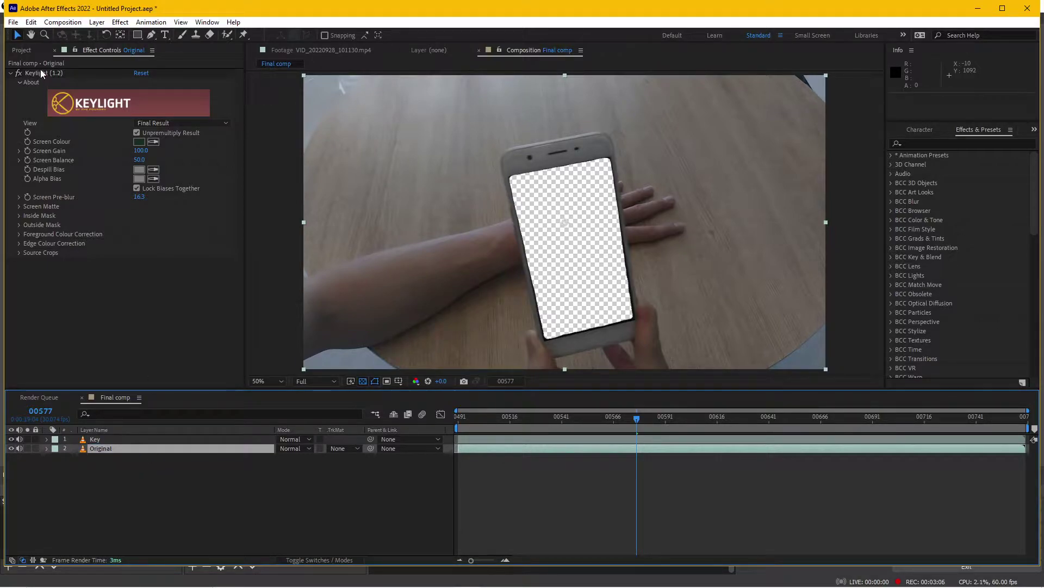
Remove the Keylight effect from Original, confirming Key keeps its key
{"action": "left_click", "coordinate": [42, 74]}
{"action": "key", "text": "Delete"}
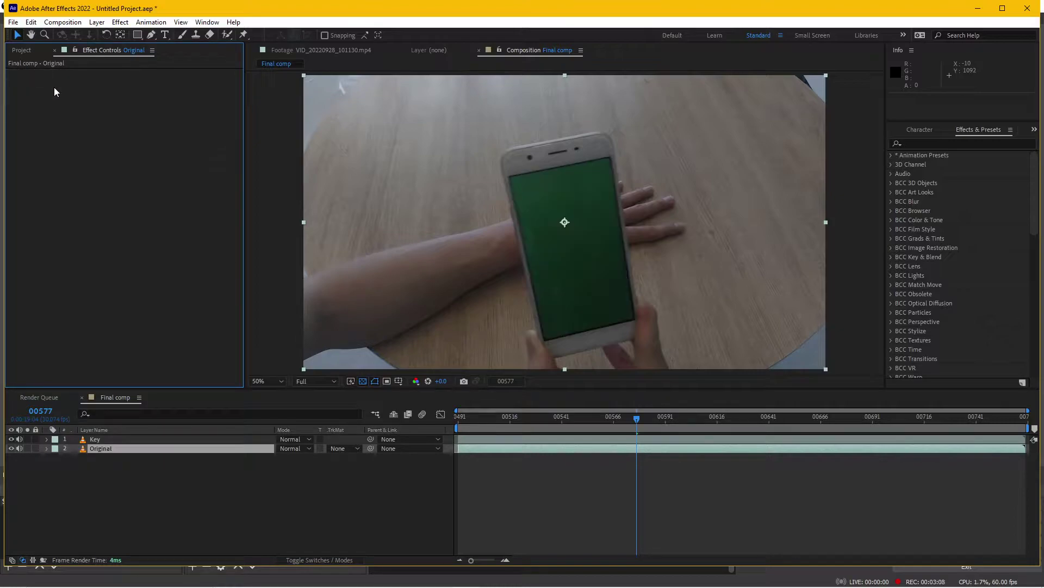
{"action": "left_click", "coordinate": [95, 439]}
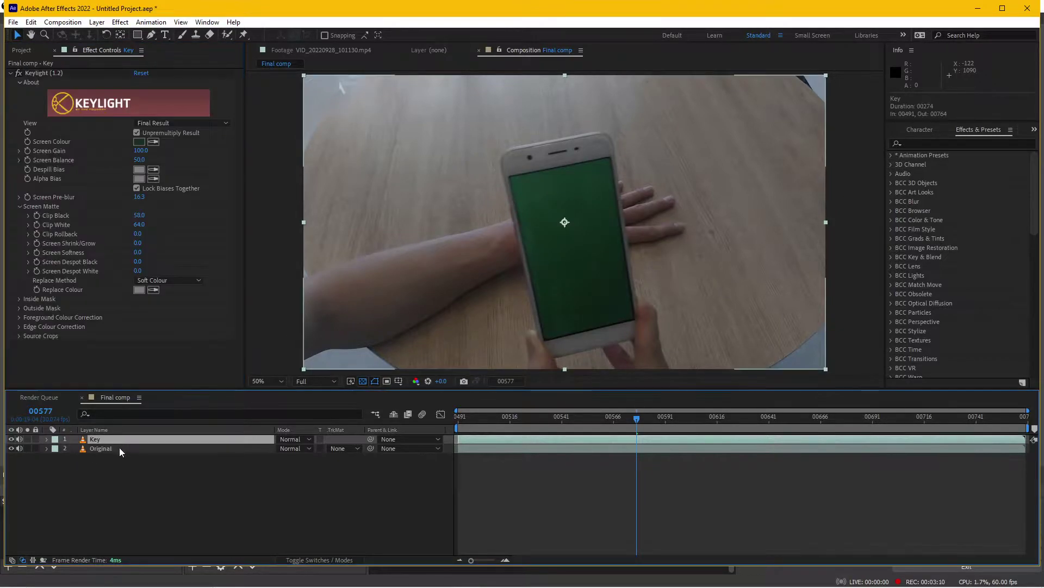
{"action": "left_click", "coordinate": [100, 448]}
{"action": "left_click", "coordinate": [22, 50]}
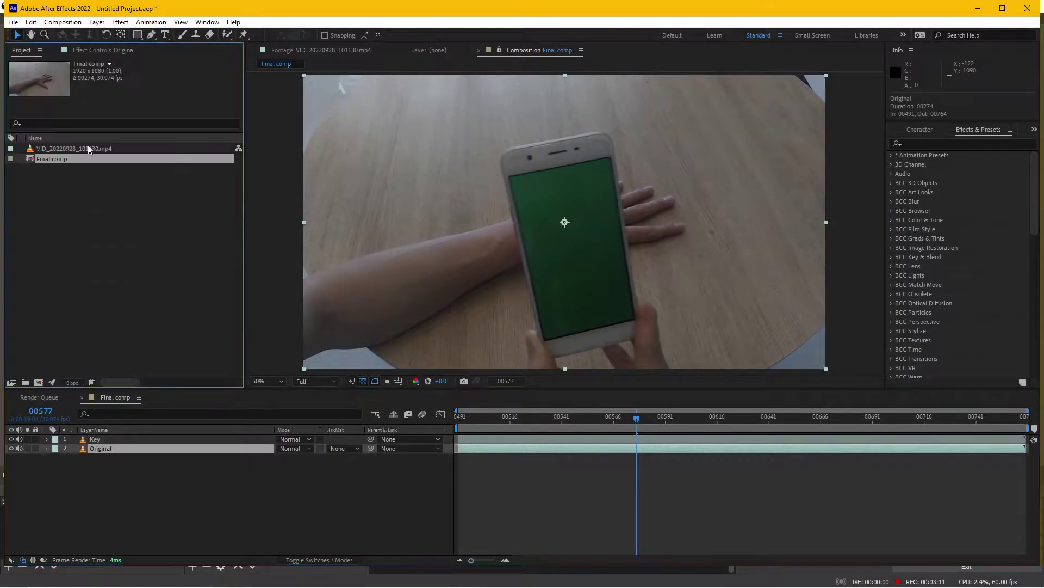
Import xray hand.jpg, view it in the Footage viewer, and make an xray hand composition
{"action": "double_click", "coordinate": [118, 233]}
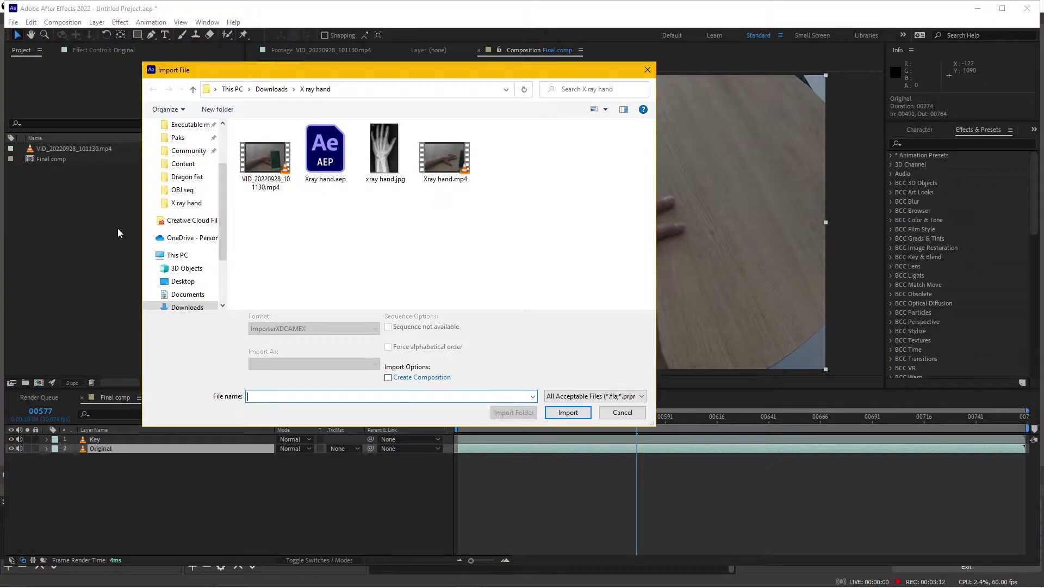
{"action": "double_click", "coordinate": [387, 163]}
{"action": "double_click", "coordinate": [92, 151]}
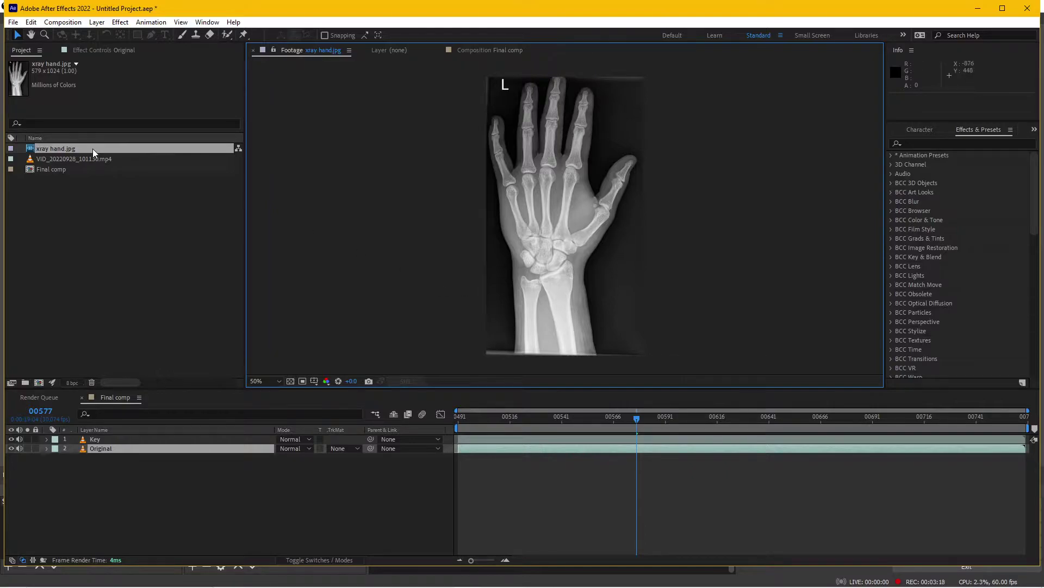
{"action": "left_click_drag", "start_coordinate": [93, 149], "coordinate": [64, 230]}
Open the xray hand comp and start a Pen mask at the wrist, up the hand's side
{"action": "left_click_drag", "start_coordinate": [41, 371], "coordinate": [40, 383]}
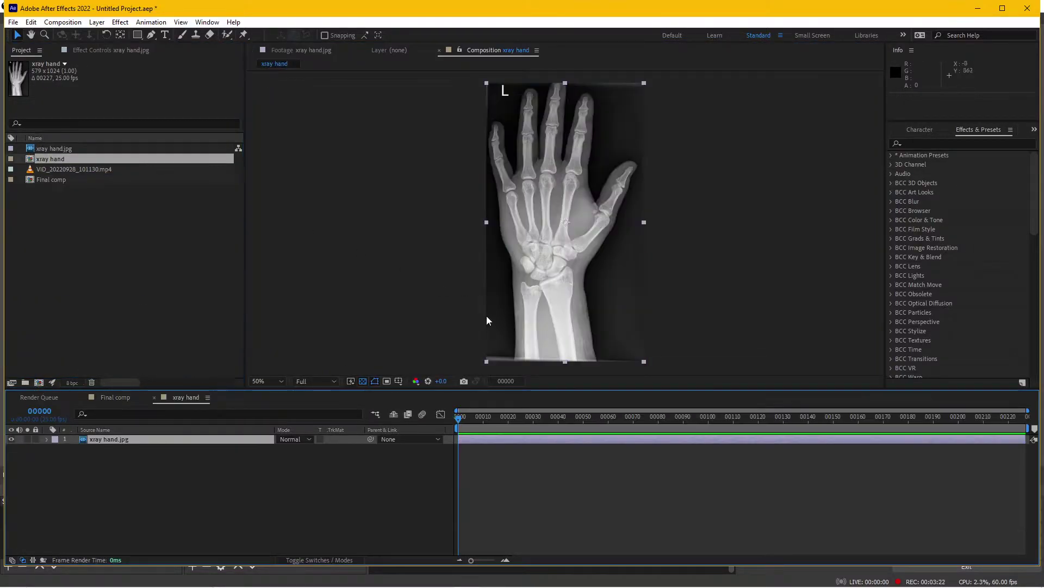
{"action": "left_click", "coordinate": [151, 35]}
{"action": "scroll", "coordinate": [457, 308], "scroll_direction": "up", "scroll_amount": 3}
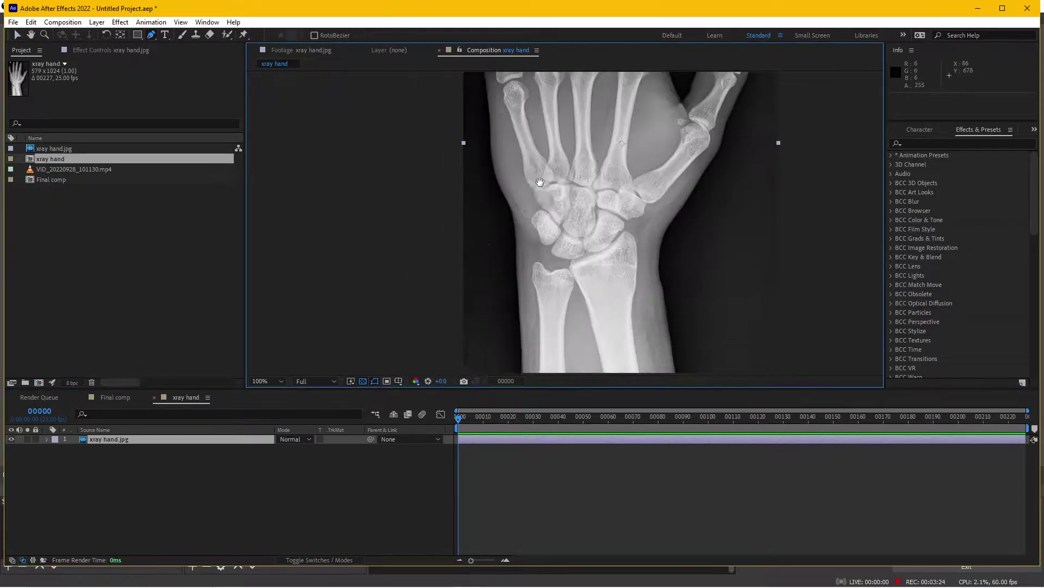
{"action": "scroll", "coordinate": [593, 314], "scroll_direction": "up", "scroll_amount": 2}
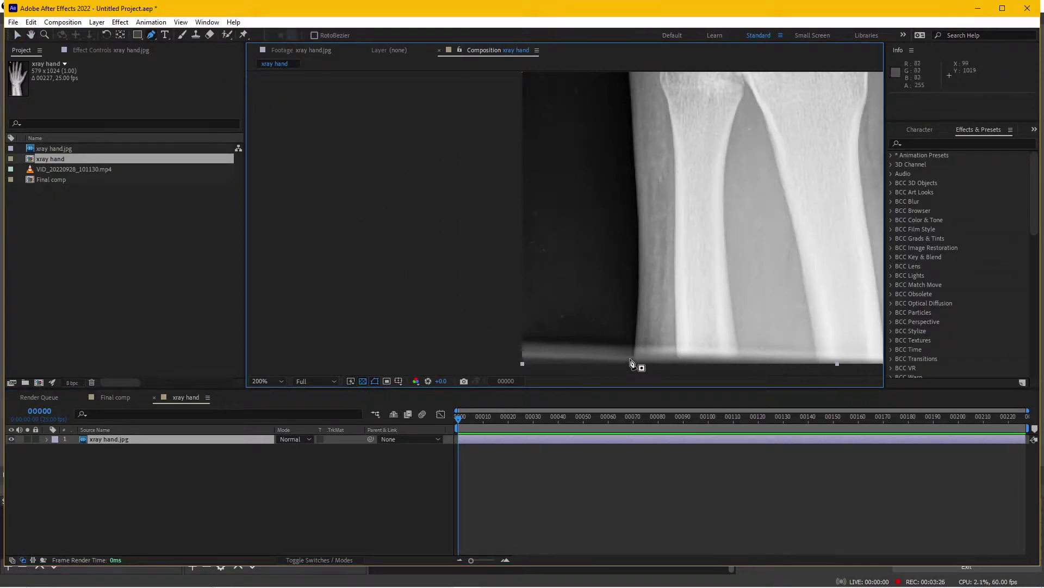
{"action": "scroll", "coordinate": [634, 364], "scroll_direction": "down", "scroll_amount": 2}
{"action": "left_click", "coordinate": [631, 327]}
{"action": "left_click", "coordinate": [644, 235]}
{"action": "left_click_drag", "start_coordinate": [644, 236], "coordinate": [629, 365]}
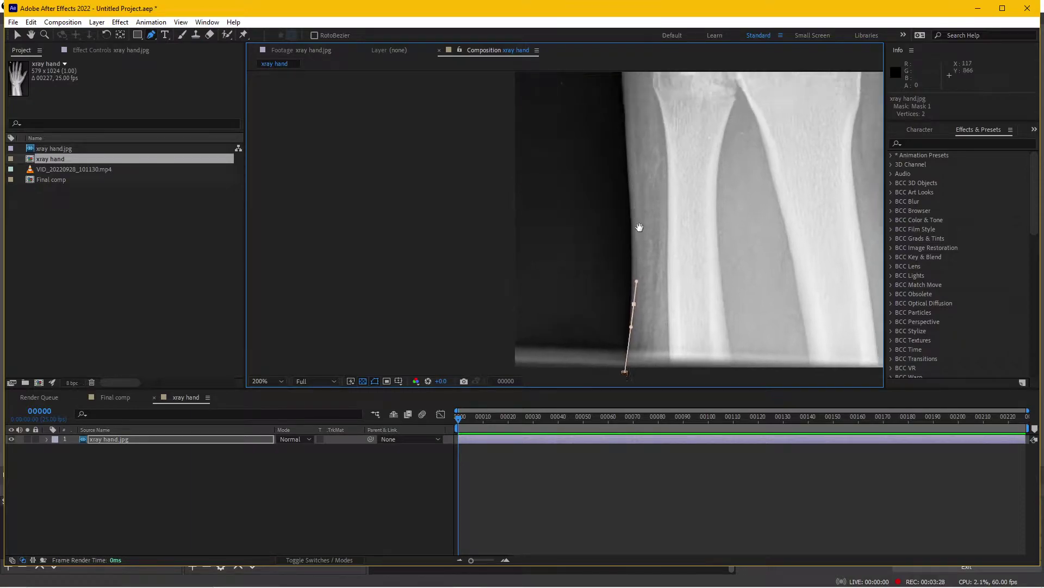
{"action": "left_click", "coordinate": [620, 223]}
{"action": "scroll", "coordinate": [615, 234], "scroll_direction": "up", "scroll_amount": 3}
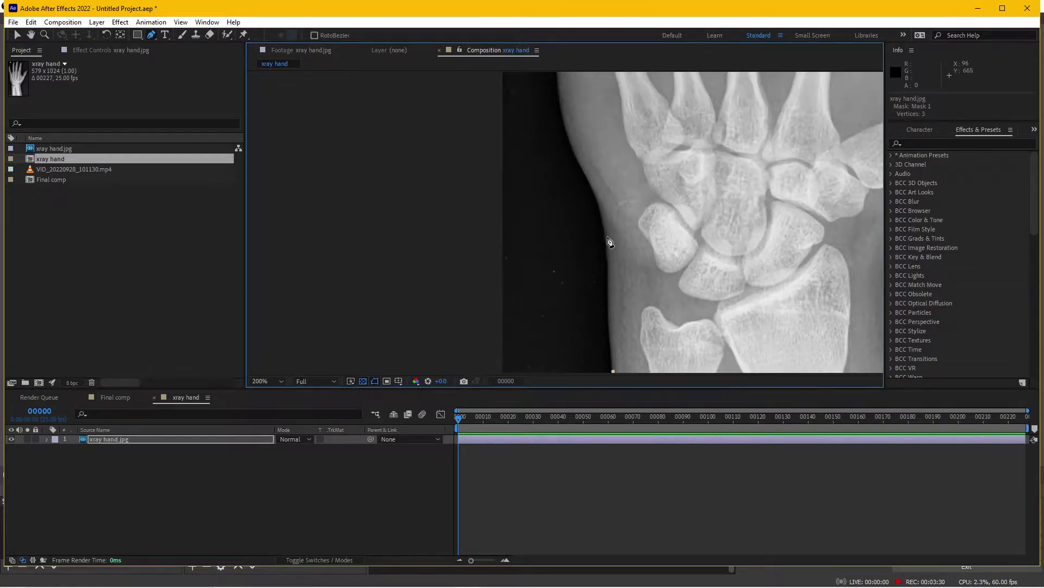
{"action": "left_click", "coordinate": [605, 222]}
{"action": "left_click", "coordinate": [575, 144]}
{"action": "scroll", "coordinate": [573, 145], "scroll_direction": "up", "scroll_amount": 3}
{"action": "left_click", "coordinate": [563, 312]}
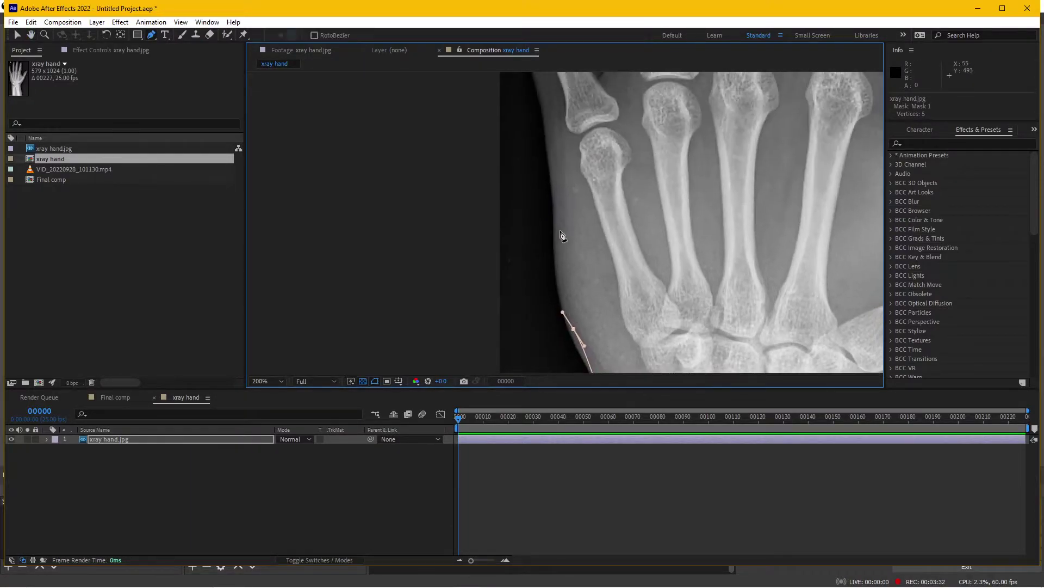
Trace the mask around the first fingertips and down their edges, undoing one misplaced point
{"action": "left_click_drag", "start_coordinate": [555, 206], "coordinate": [553, 185]}
{"action": "scroll", "coordinate": [550, 140], "scroll_direction": "up", "scroll_amount": 3}
{"action": "left_click_drag", "start_coordinate": [521, 244], "coordinate": [506, 196]}
{"action": "scroll", "coordinate": [510, 224], "scroll_direction": "up", "scroll_amount": 3}
{"action": "mouse_move", "coordinate": [522, 144]}
{"action": "left_mouse_down"}
{"action": "mouse_move", "coordinate": [529, 136]}
{"action": "mouse_move", "coordinate": [563, 163]}
{"action": "left_mouse_up"}
{"action": "left_click_drag", "start_coordinate": [566, 241], "coordinate": [570, 266]}
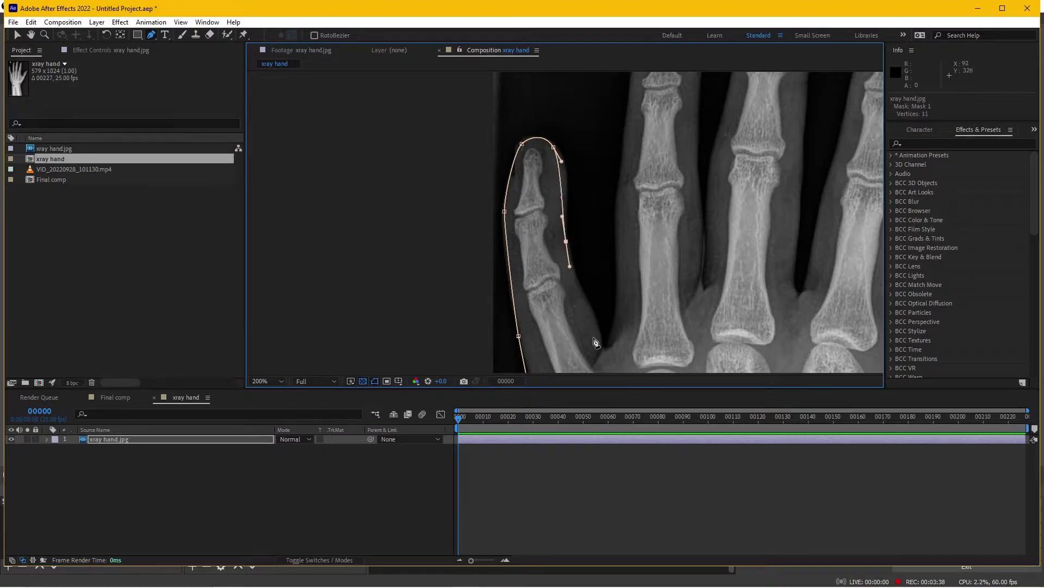
{"action": "left_click_drag", "start_coordinate": [603, 347], "coordinate": [605, 359]}
{"action": "left_click_drag", "start_coordinate": [622, 294], "coordinate": [623, 307]}
{"action": "mouse_move", "coordinate": [619, 200]}
{"action": "left_mouse_down"}
{"action": "mouse_move", "coordinate": [619, 187]}
{"action": "mouse_move", "coordinate": [597, 202]}
{"action": "left_mouse_up"}
{"action": "scroll", "coordinate": [629, 158], "scroll_direction": "up", "scroll_amount": 3}
{"action": "mouse_move", "coordinate": [620, 152]}
{"action": "left_mouse_down"}
{"action": "mouse_move", "coordinate": [634, 148]}
{"action": "mouse_move", "coordinate": [657, 184]}
{"action": "left_mouse_up"}
{"action": "left_click_drag", "start_coordinate": [655, 311], "coordinate": [656, 324]}
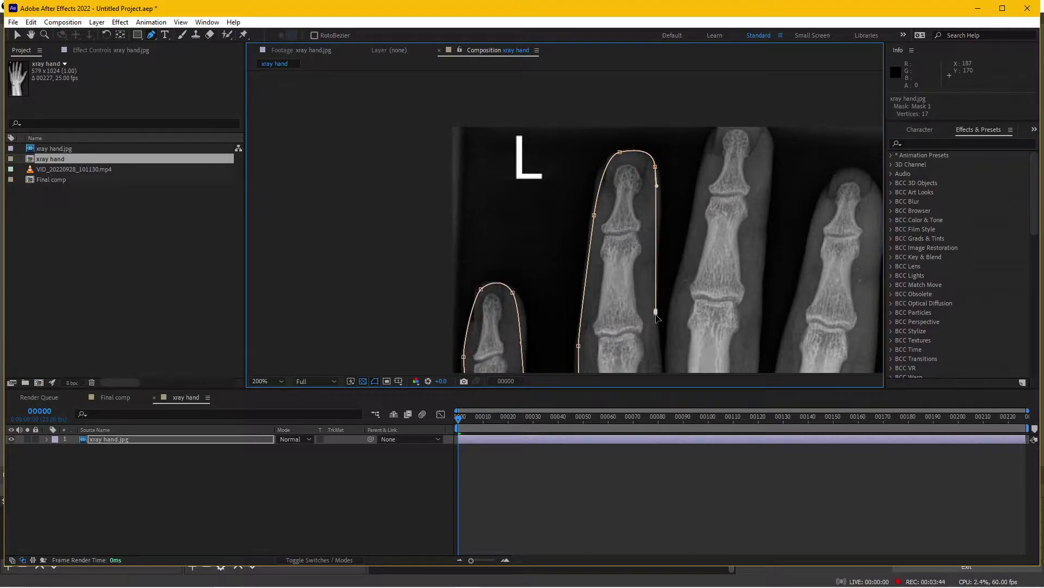
{"action": "scroll", "coordinate": [655, 316], "scroll_direction": "down", "scroll_amount": 3}
{"action": "left_click", "coordinate": [653, 335]}
{"action": "left_click_drag", "start_coordinate": [660, 253], "coordinate": [664, 240]}
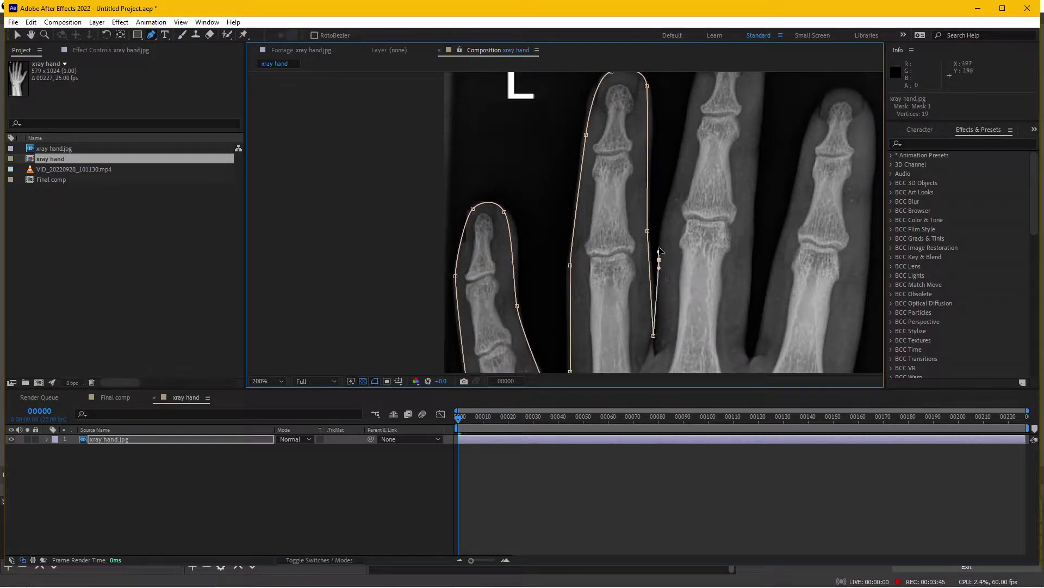
{"action": "mouse_move", "coordinate": [676, 200]}
{"action": "left_mouse_down"}
{"action": "mouse_move", "coordinate": [680, 191]}
{"action": "mouse_move", "coordinate": [644, 314]}
{"action": "left_mouse_up"}
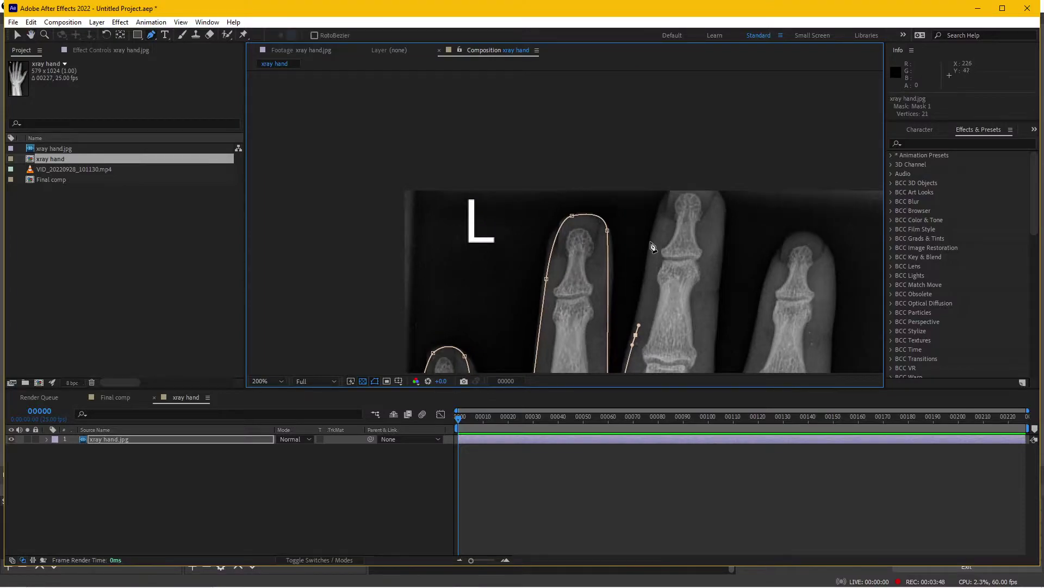
{"action": "mouse_move", "coordinate": [651, 240]}
{"action": "left_mouse_down"}
{"action": "mouse_move", "coordinate": [687, 185]}
{"action": "mouse_move", "coordinate": [723, 218]}
{"action": "left_mouse_up"}
{"action": "key", "text": "ctrl+z"}
Continue the mask through the finger gaps and around the ring finger and remaining fingers
{"action": "left_click_drag", "start_coordinate": [719, 280], "coordinate": [717, 295]}
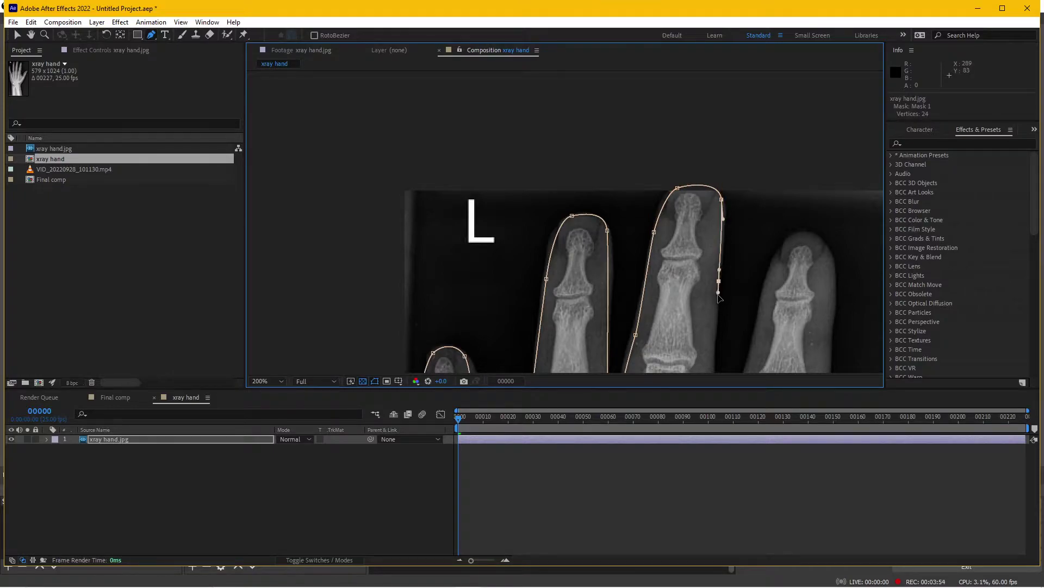
{"action": "left_click_drag", "start_coordinate": [737, 334], "coordinate": [744, 240]}
{"action": "left_click", "coordinate": [727, 327]}
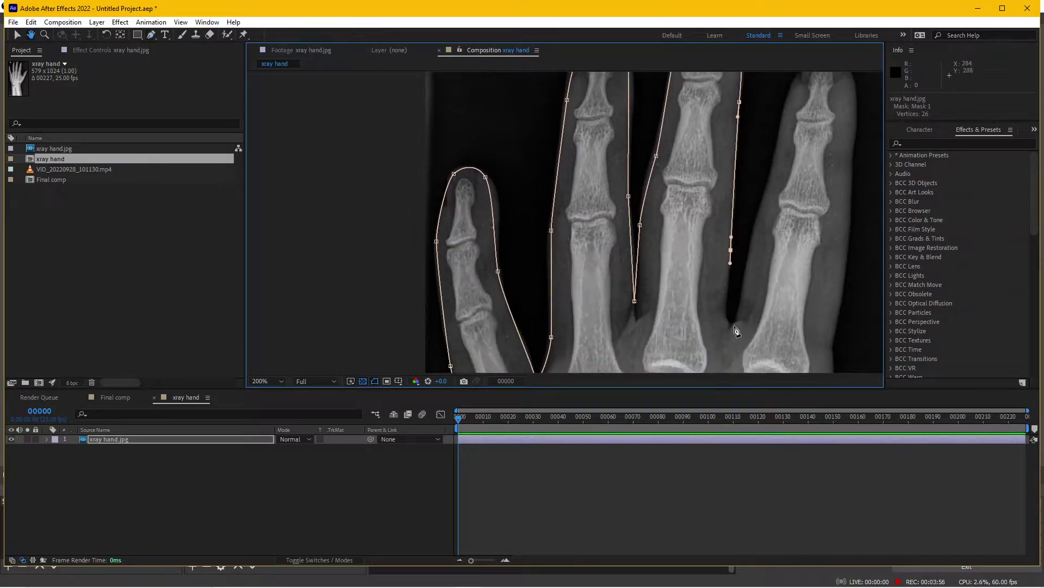
{"action": "left_click_drag", "start_coordinate": [743, 299], "coordinate": [749, 280]}
{"action": "left_click", "coordinate": [769, 186]}
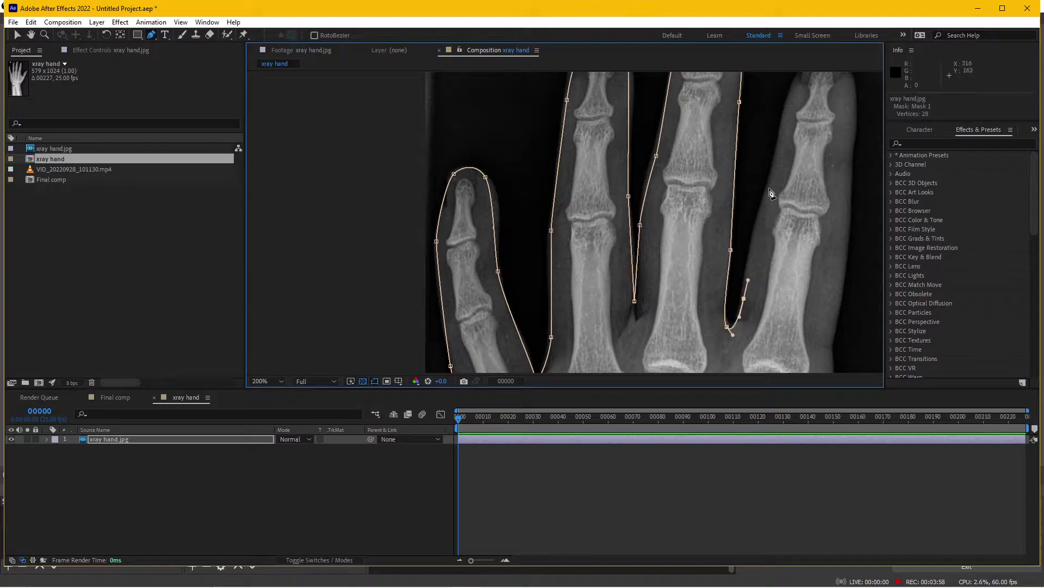
{"action": "left_click", "coordinate": [771, 175]}
{"action": "left_click_drag", "start_coordinate": [773, 176], "coordinate": [699, 321]}
{"action": "left_click", "coordinate": [716, 228]}
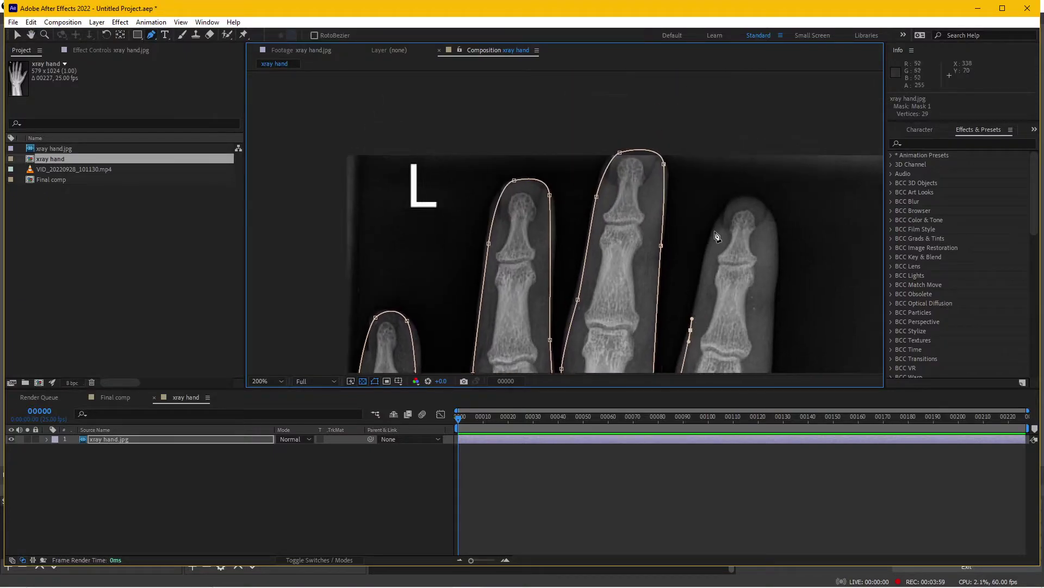
{"action": "left_click", "coordinate": [748, 199]}
{"action": "left_click", "coordinate": [779, 222]}
{"action": "left_click", "coordinate": [776, 255]}
{"action": "left_click", "coordinate": [773, 288]}
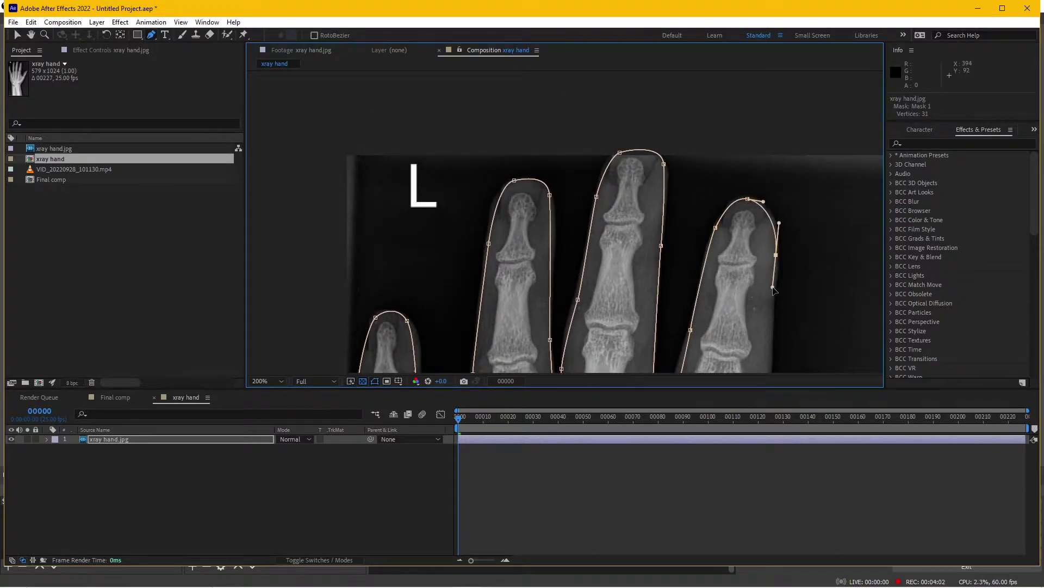
{"action": "left_click_drag", "start_coordinate": [791, 327], "coordinate": [798, 187]}
{"action": "left_click", "coordinate": [769, 291]}
{"action": "left_click_drag", "start_coordinate": [764, 303], "coordinate": [756, 143]}
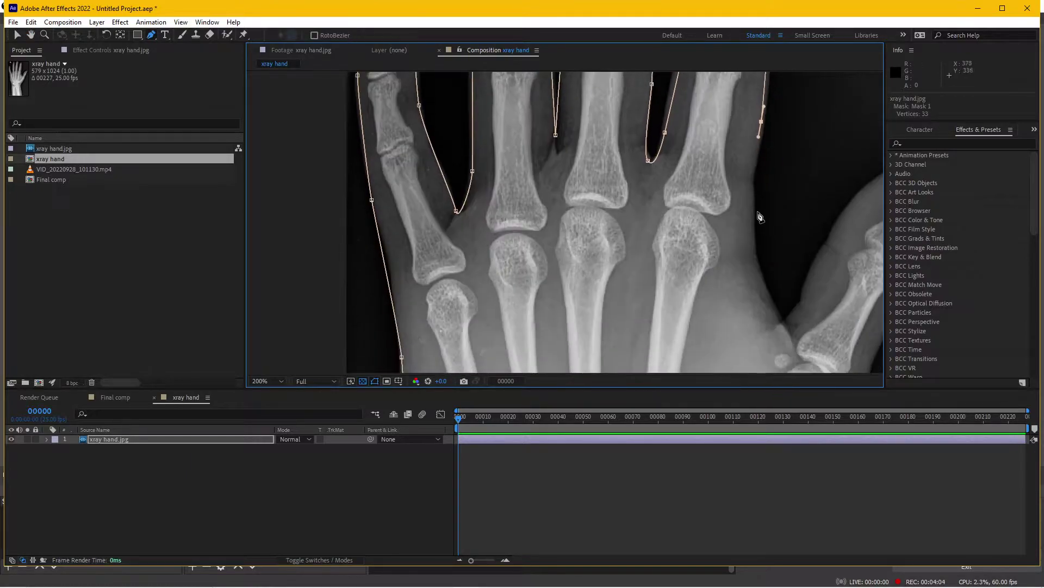
{"action": "left_click", "coordinate": [753, 233]}
{"action": "left_click", "coordinate": [754, 248]}
{"action": "left_click", "coordinate": [778, 321]}
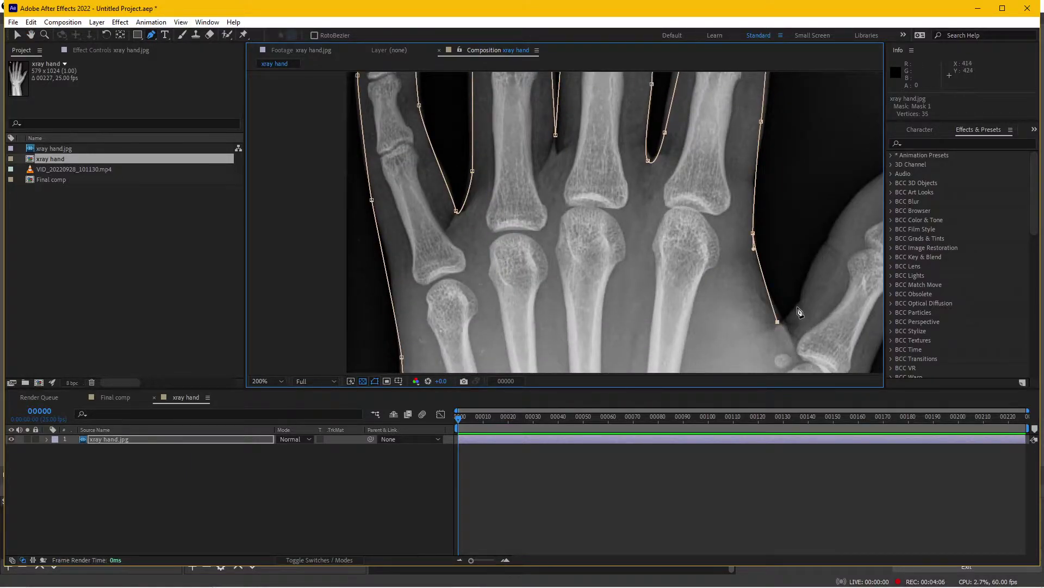
{"action": "left_click", "coordinate": [799, 312]}
{"action": "mouse_move", "coordinate": [825, 249]}
{"action": "left_mouse_down"}
{"action": "mouse_move", "coordinate": [832, 240]}
{"action": "mouse_move", "coordinate": [621, 305]}
{"action": "left_mouse_up"}
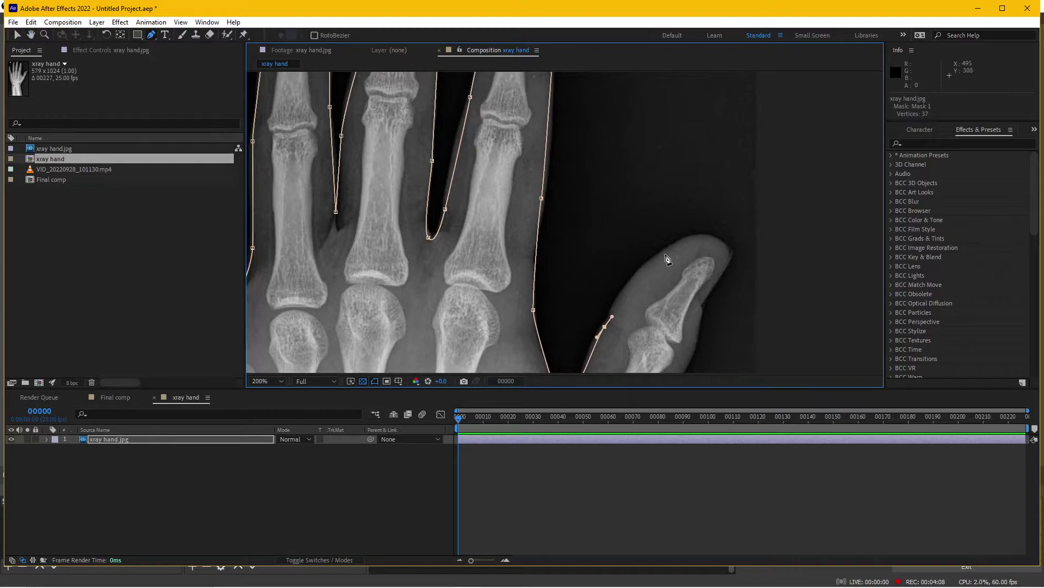
Trace around the thumb, wrist and forearm, then close the 48-vertex mask at its start point
{"action": "mouse_move", "coordinate": [670, 250]}
{"action": "left_mouse_down"}
{"action": "mouse_move", "coordinate": [697, 237]}
{"action": "mouse_move", "coordinate": [732, 260]}
{"action": "left_mouse_up"}
{"action": "left_click", "coordinate": [716, 283]}
{"action": "mouse_move", "coordinate": [698, 331]}
{"action": "left_mouse_down"}
{"action": "mouse_move", "coordinate": [693, 345]}
{"action": "mouse_move", "coordinate": [746, 255]}
{"action": "left_mouse_up"}
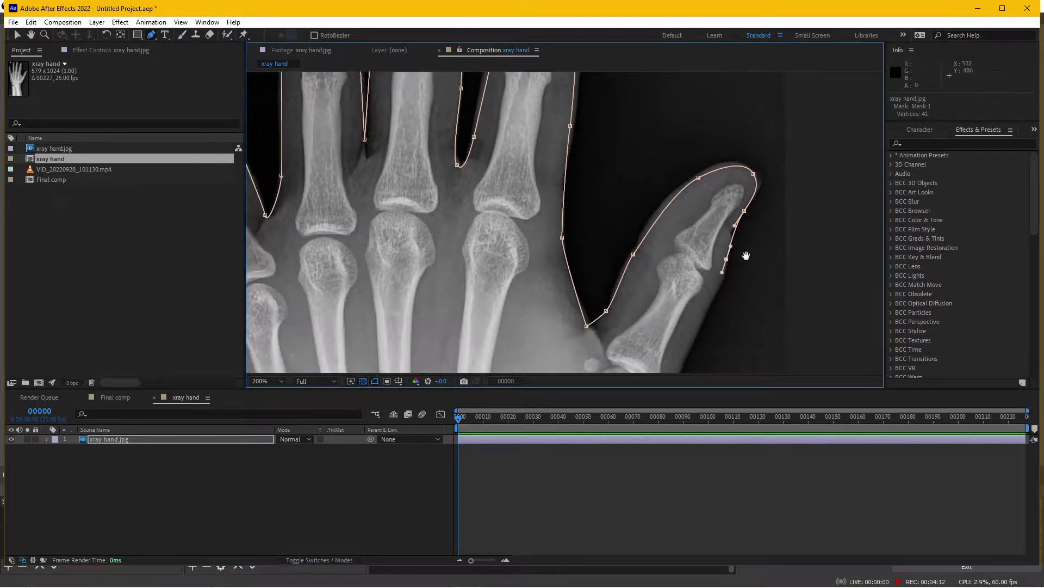
{"action": "left_click", "coordinate": [714, 289]}
{"action": "left_click_drag", "start_coordinate": [699, 323], "coordinate": [742, 234]}
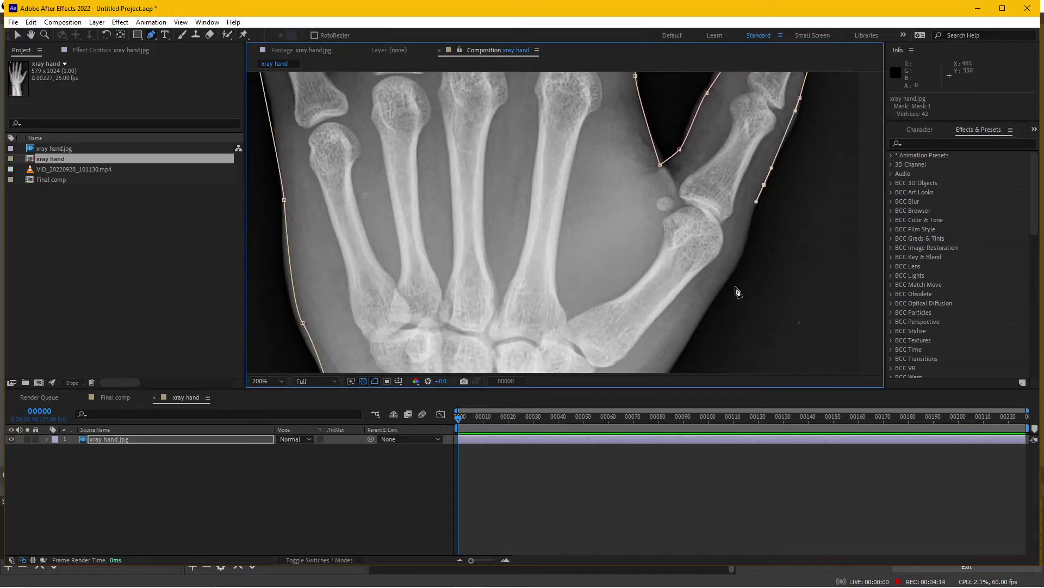
{"action": "mouse_move", "coordinate": [679, 354]}
{"action": "left_mouse_down"}
{"action": "mouse_move", "coordinate": [676, 363]}
{"action": "mouse_move", "coordinate": [740, 196]}
{"action": "left_mouse_up"}
{"action": "left_click_drag", "start_coordinate": [691, 277], "coordinate": [680, 318]}
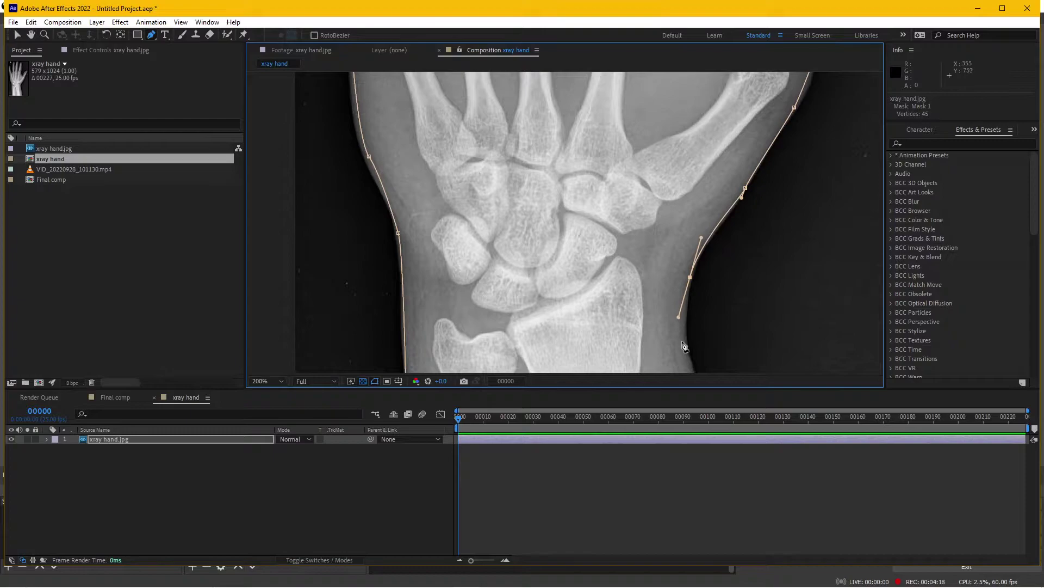
{"action": "mouse_move", "coordinate": [685, 355]}
{"action": "left_mouse_down"}
{"action": "mouse_move", "coordinate": [688, 376]}
{"action": "mouse_move", "coordinate": [722, 210]}
{"action": "left_mouse_up"}
{"action": "left_click", "coordinate": [743, 333]}
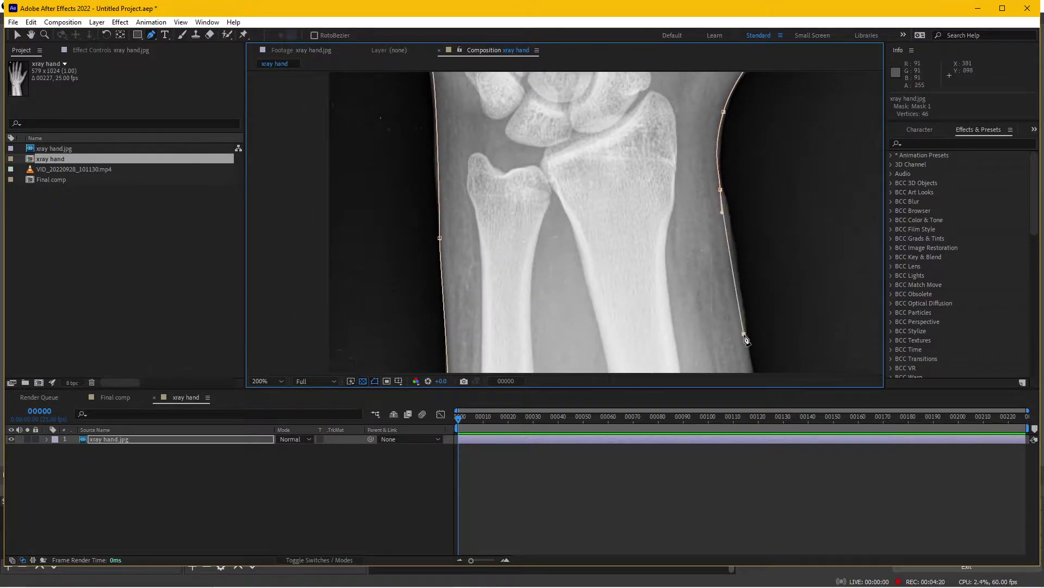
{"action": "scroll", "coordinate": [751, 327], "scroll_direction": "down", "scroll_amount": 3}
{"action": "left_click", "coordinate": [770, 304]}
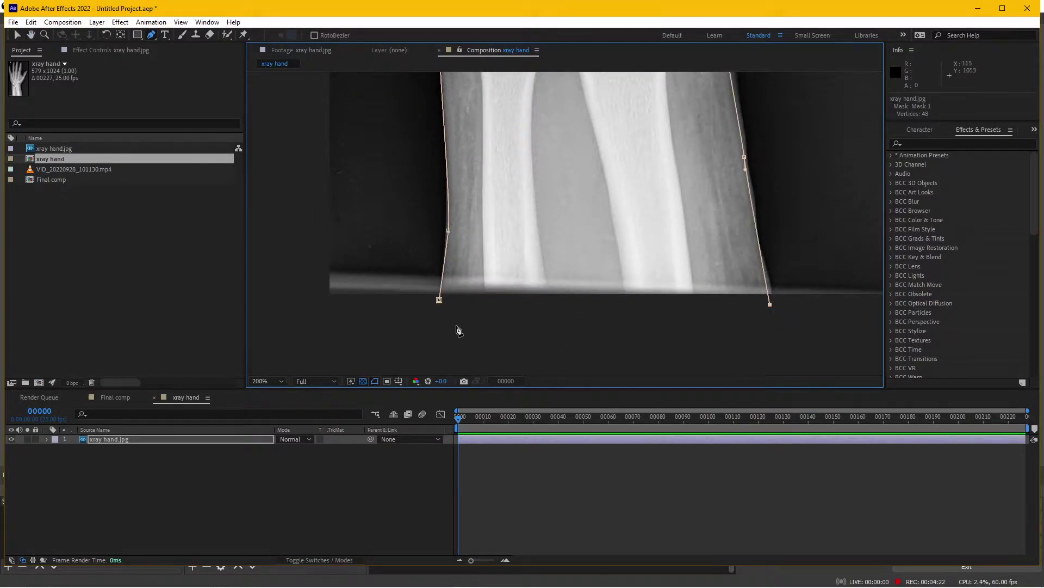
{"action": "left_click", "coordinate": [440, 300]}
{"action": "scroll", "coordinate": [598, 272], "scroll_direction": "down", "scroll_amount": 5}
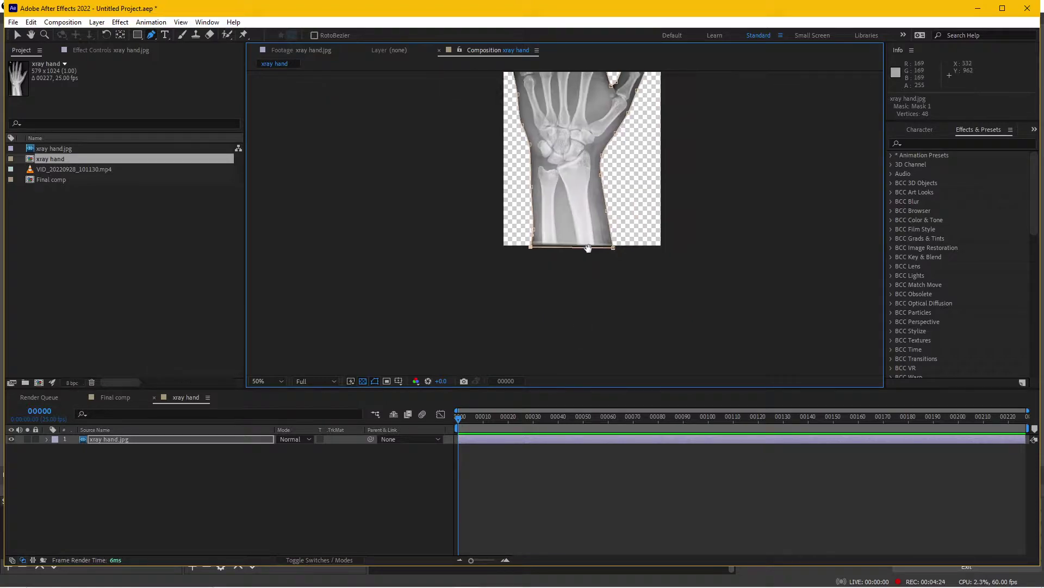
Place the xray hand comp into Final comp and hide the Key layer
{"action": "left_click", "coordinate": [130, 398]}
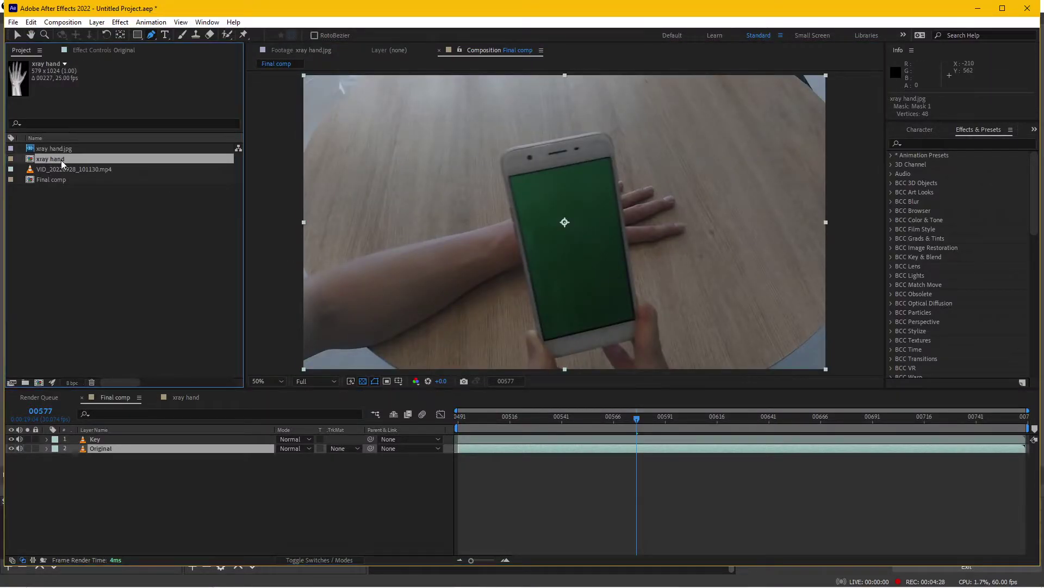
{"action": "left_click_drag", "start_coordinate": [61, 159], "coordinate": [108, 442]}
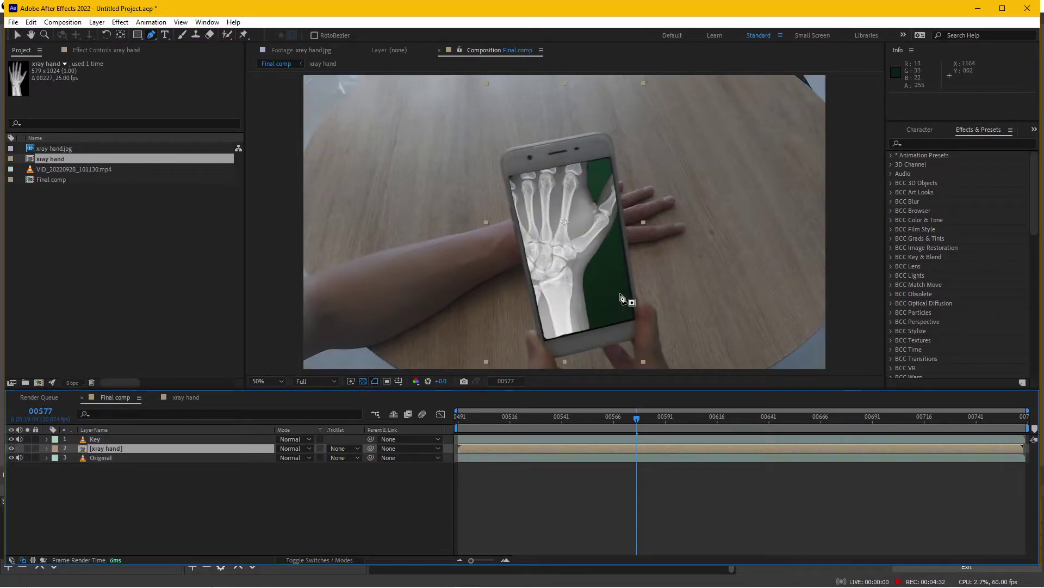
{"action": "left_click", "coordinate": [11, 439]}
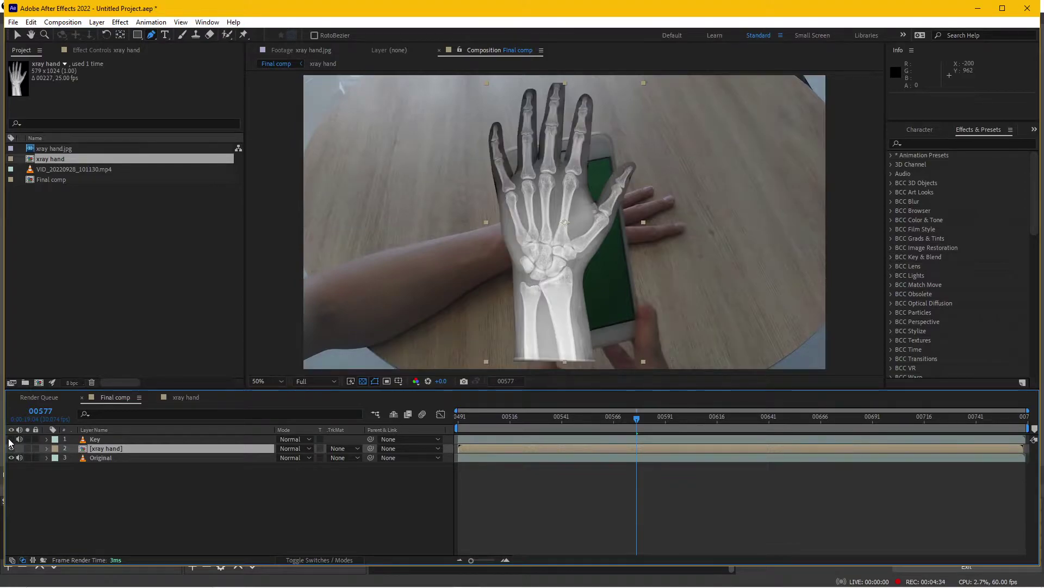
{"action": "left_click", "coordinate": [97, 440]}
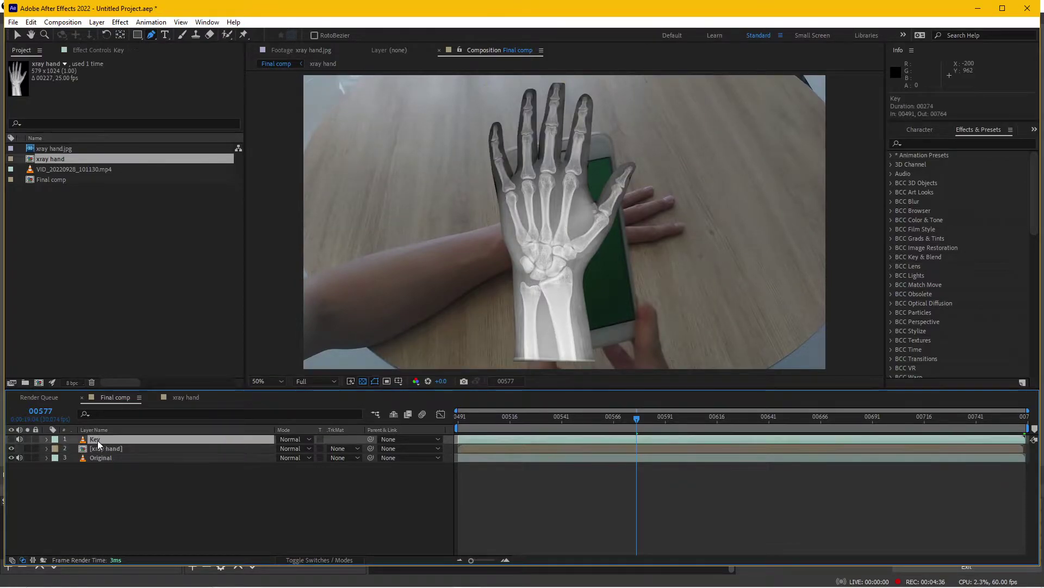
{"action": "left_click", "coordinate": [118, 448]}
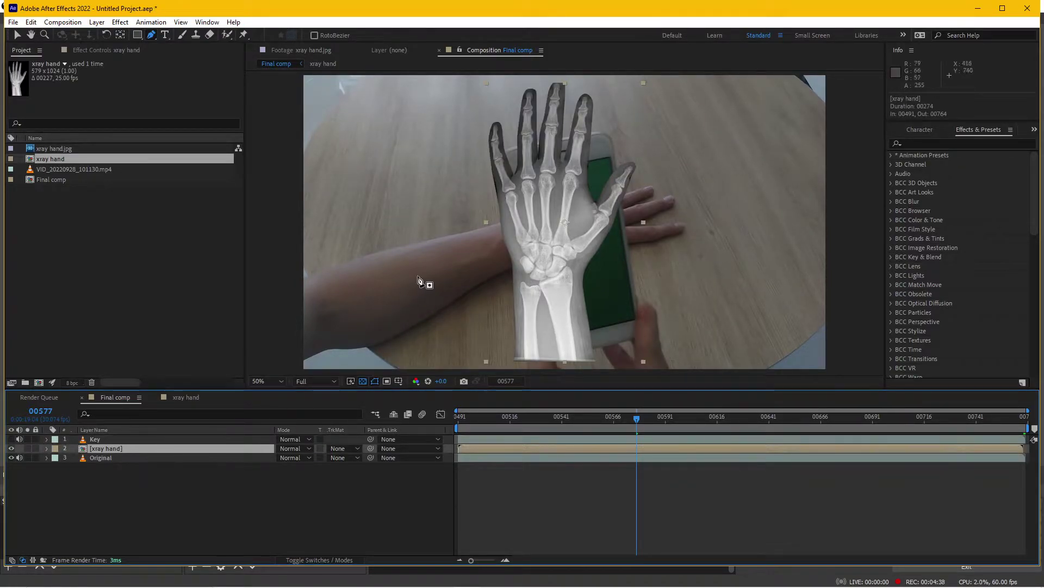
Rotate the x-ray hand about 77°, scale it to 75%, and position it over the real hand
{"action": "key", "text": "v"}
{"action": "key", "text": "w"}
{"action": "left_click_drag", "start_coordinate": [575, 136], "coordinate": [633, 208]}
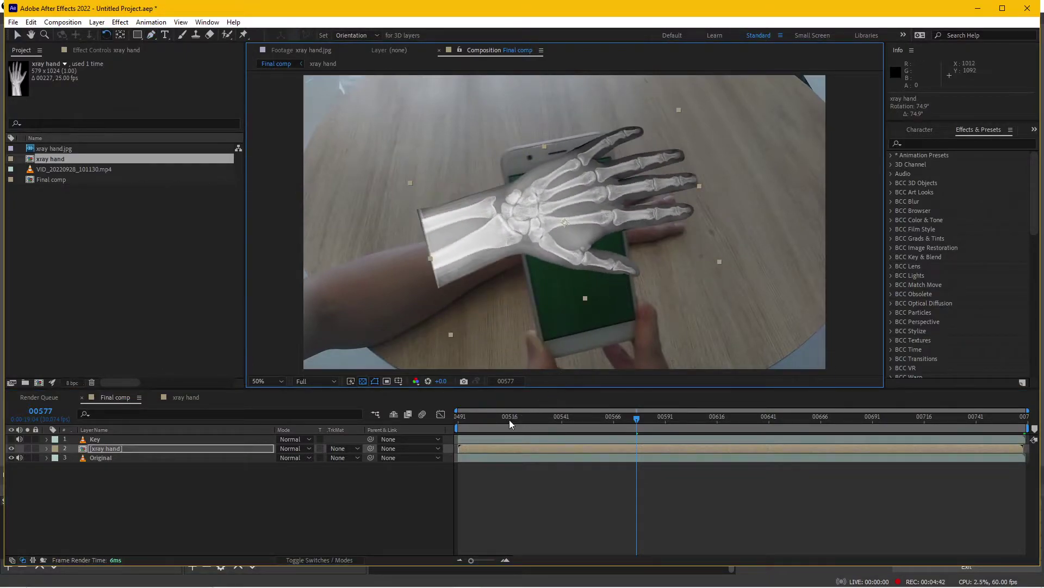
{"action": "key", "text": "Home"}
{"action": "mouse_move", "coordinate": [561, 245]}
{"action": "left_mouse_down"}
{"action": "mouse_move", "coordinate": [576, 259]}
{"action": "mouse_move", "coordinate": [589, 236]}
{"action": "mouse_move", "coordinate": [592, 249]}
{"action": "left_mouse_up"}
{"action": "key", "text": "v"}
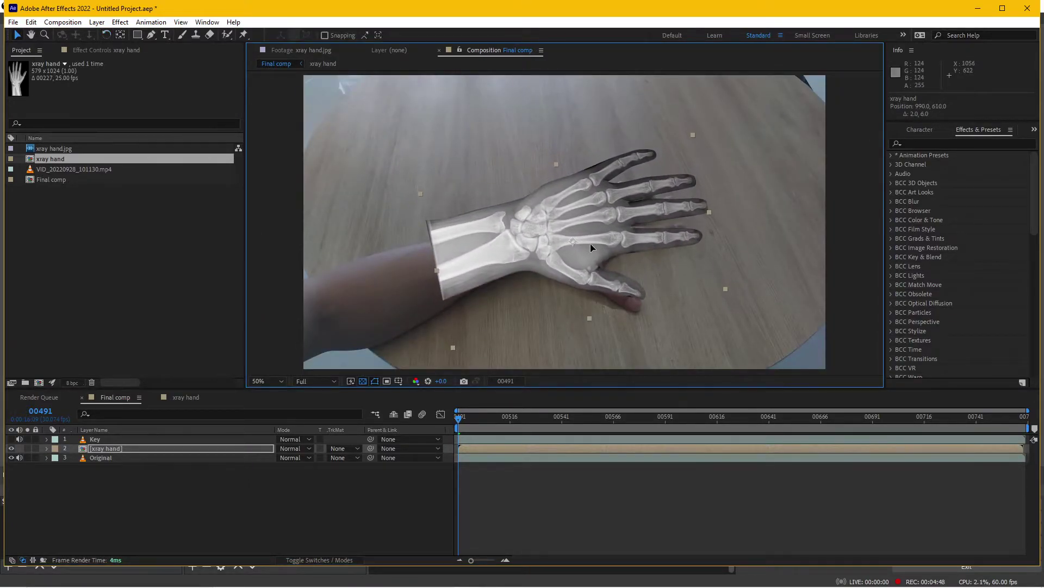
{"action": "left_click_drag", "start_coordinate": [695, 141], "coordinate": [619, 177]}
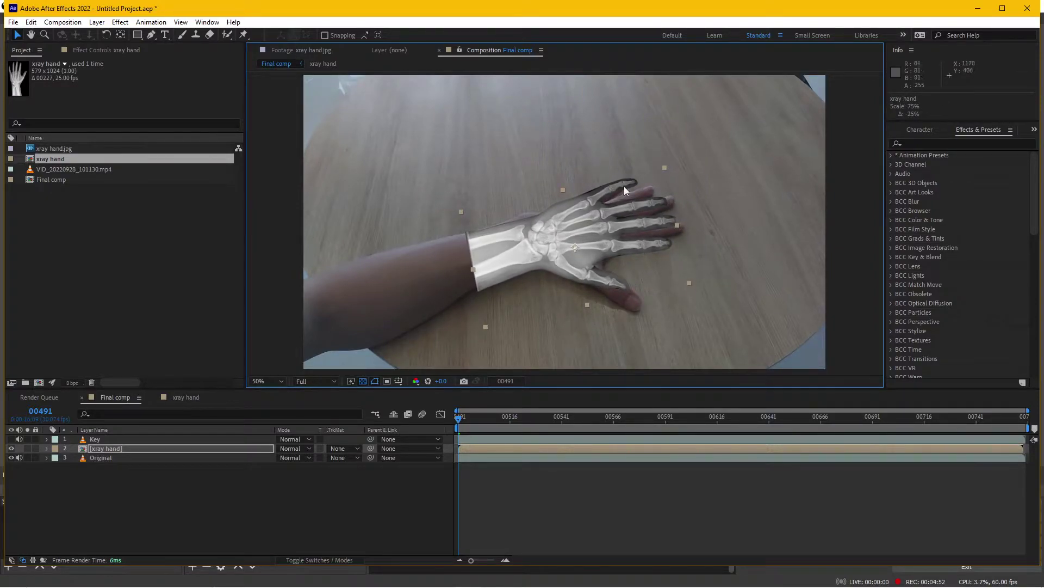
{"action": "scroll", "coordinate": [631, 227], "scroll_direction": "up", "scroll_amount": 2}
{"action": "left_click_drag", "start_coordinate": [602, 238], "coordinate": [601, 234]}
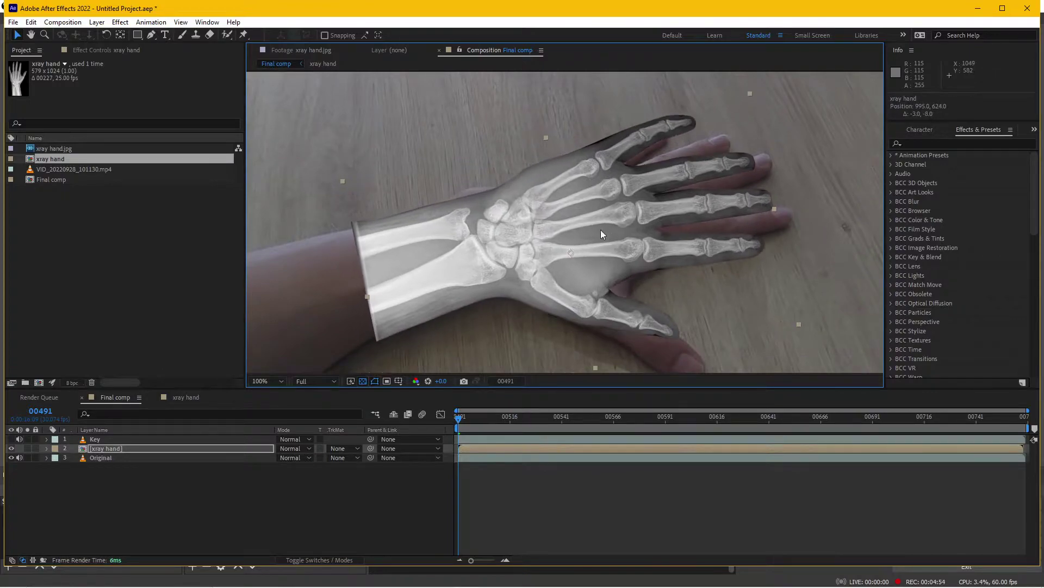
Fine-tune the x-ray hand's rotation and check the alignment across the whole frame
{"action": "key", "text": "w"}
{"action": "mouse_move", "coordinate": [703, 170]}
{"action": "left_mouse_down"}
{"action": "mouse_move", "coordinate": [645, 181]}
{"action": "mouse_move", "coordinate": [677, 174]}
{"action": "left_mouse_up"}
{"action": "key", "text": "v"}
{"action": "key", "text": "w"}
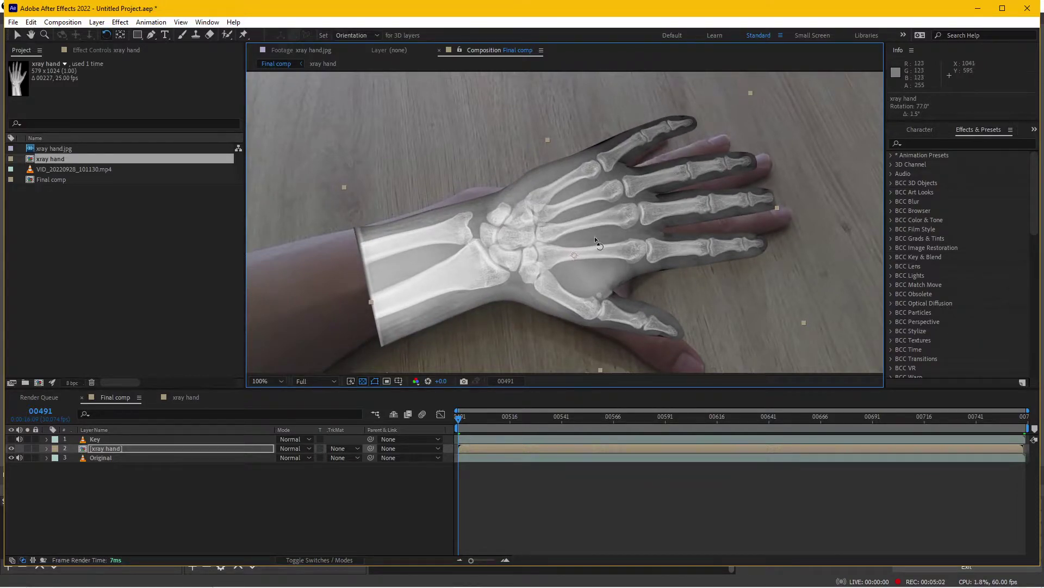
{"action": "key", "text": "comma"}
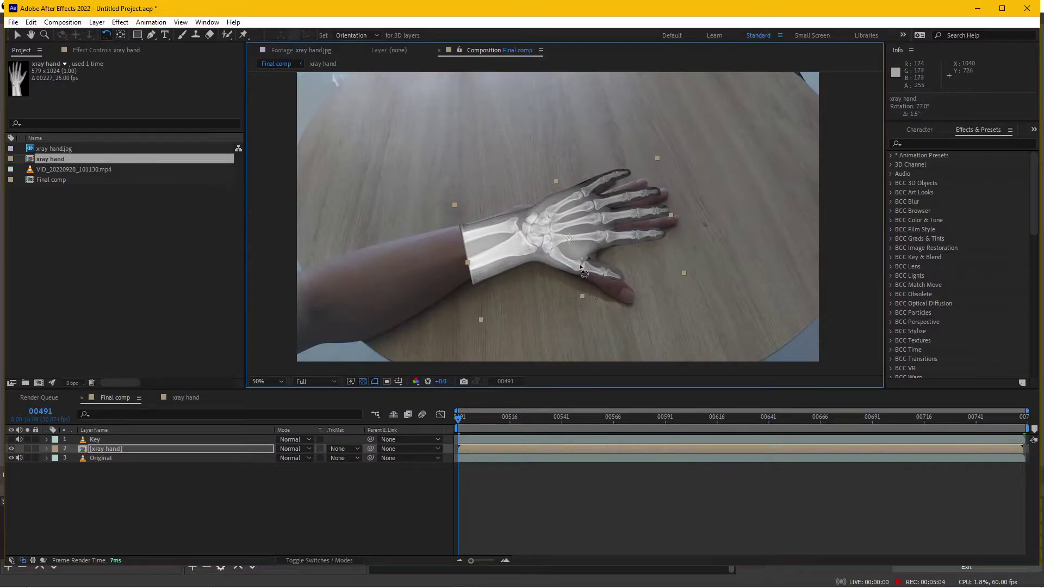
{"action": "key", "text": "period"}
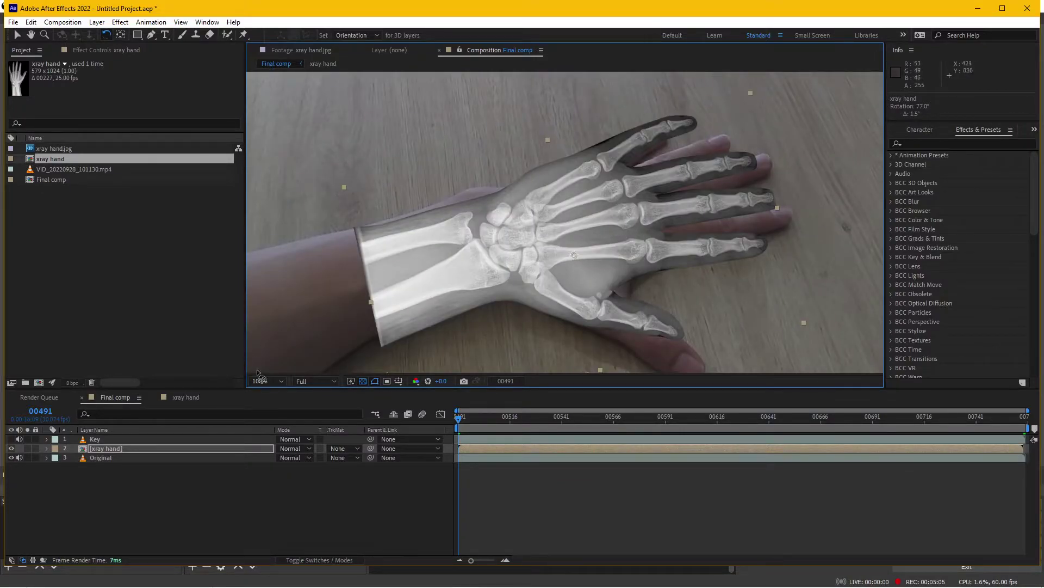
{"action": "left_click", "coordinate": [123, 450]}
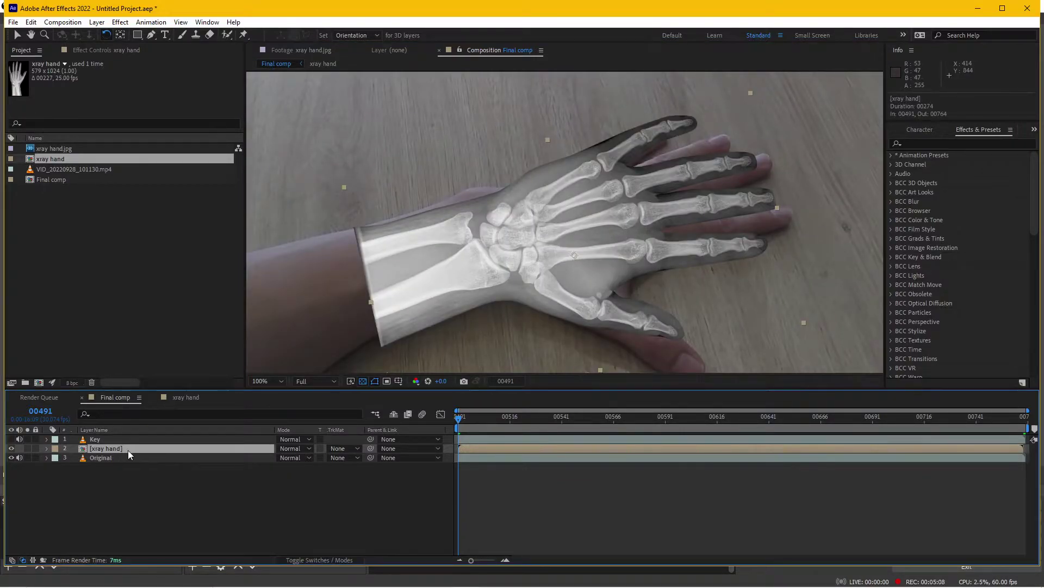
Lower the xray hand layer's opacity to 41% and pin it at the wrist
{"action": "key", "text": "t"}
{"action": "left_click_drag", "start_coordinate": [285, 459], "coordinate": [258, 463]}
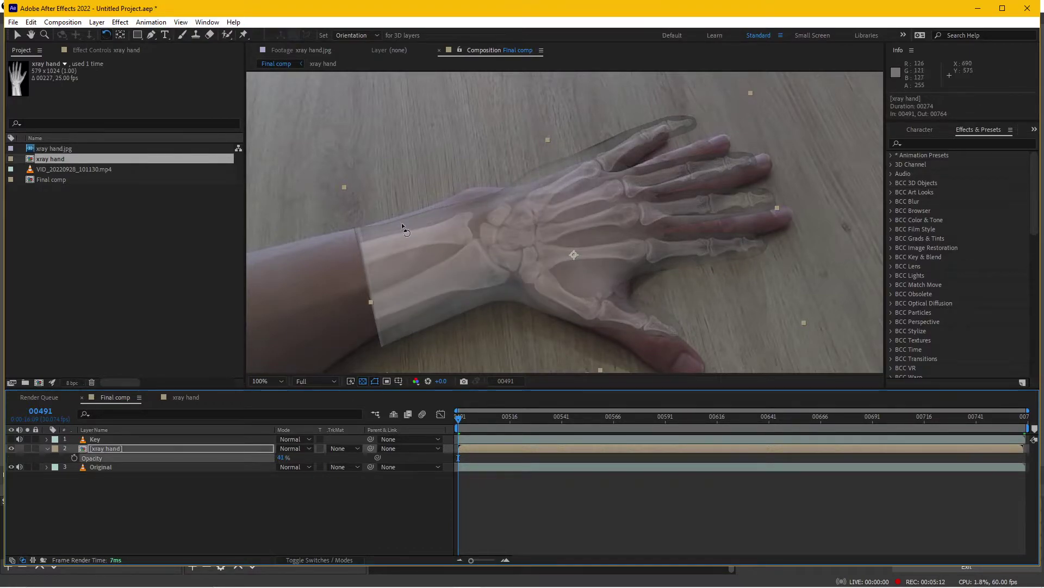
{"action": "left_click", "coordinate": [244, 36]}
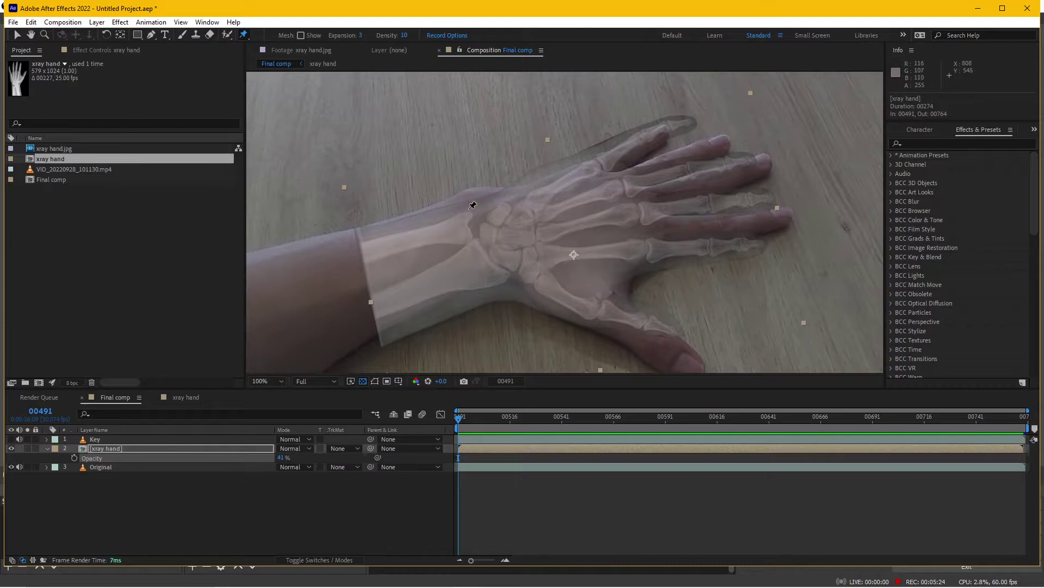
{"action": "left_click", "coordinate": [470, 206]}
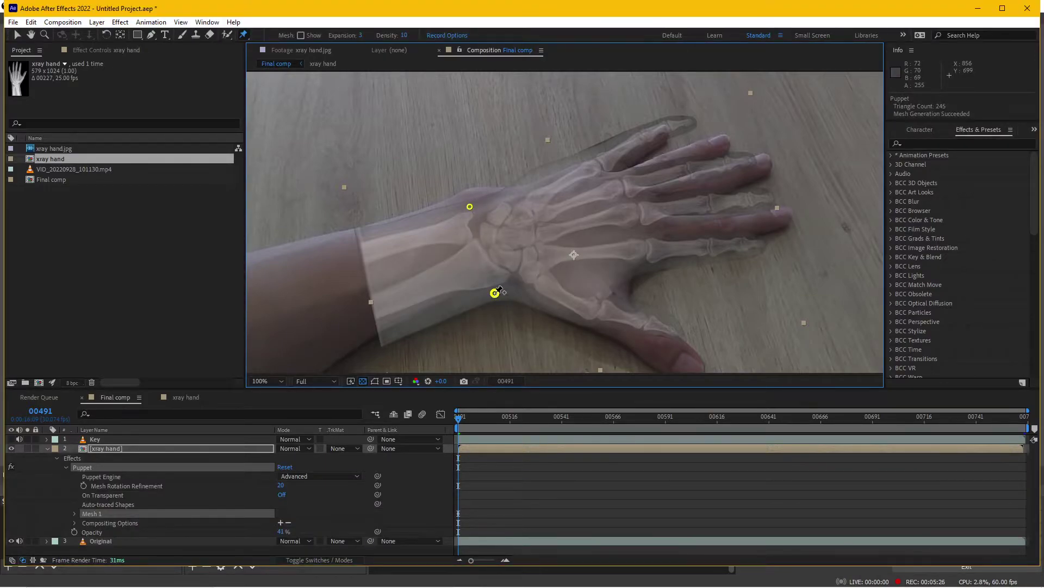
{"action": "left_click", "coordinate": [388, 340]}
Add puppet pins across the x-ray hand, its fingers and fingertips
{"action": "scroll", "coordinate": [602, 159], "scroll_direction": "up", "scroll_amount": 2}
{"action": "left_click", "coordinate": [519, 227]}
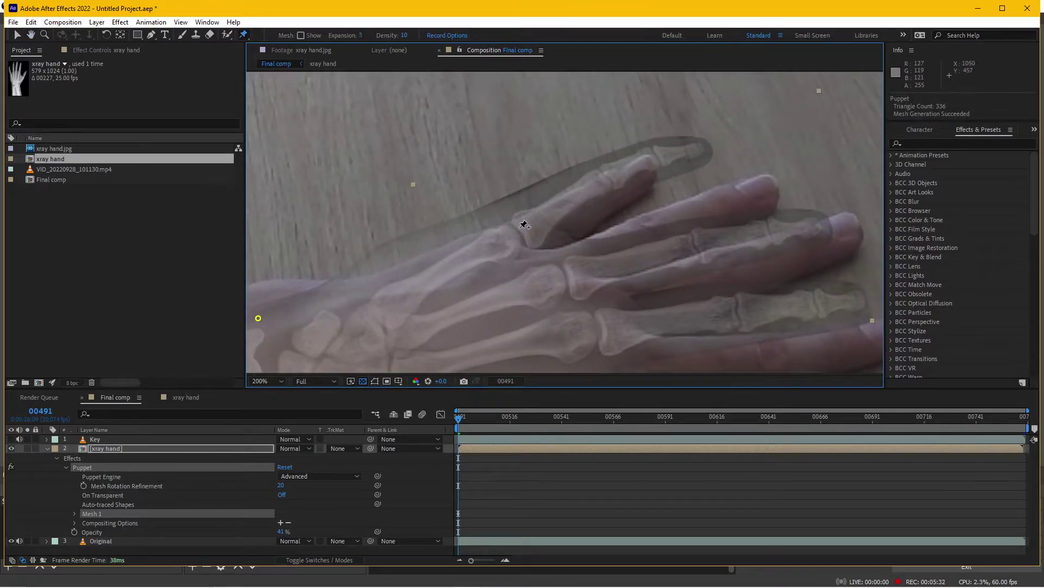
{"action": "left_click", "coordinate": [701, 153]}
{"action": "scroll", "coordinate": [586, 214], "scroll_direction": "down", "scroll_amount": 2}
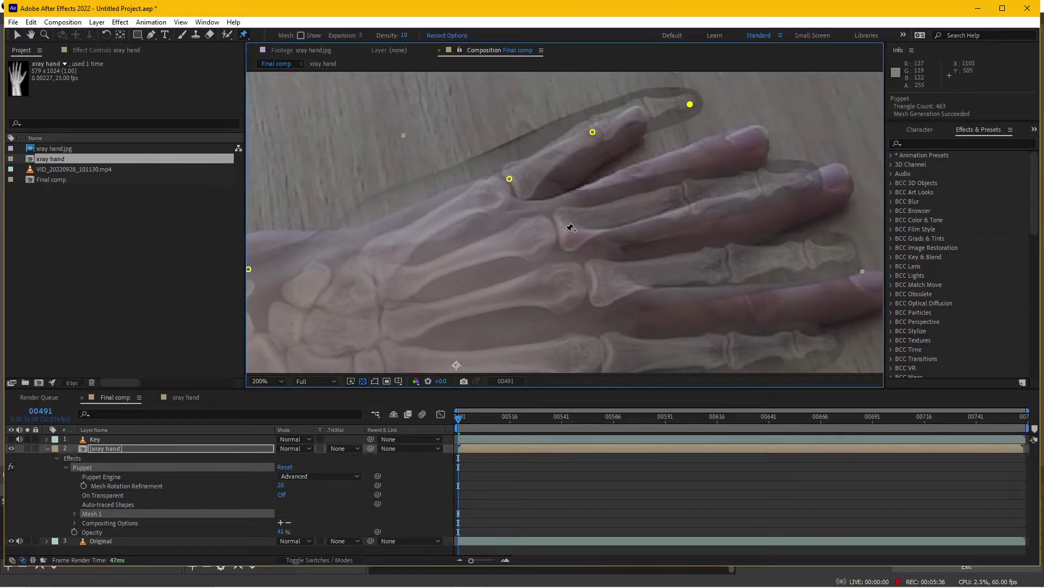
{"action": "left_click", "coordinate": [566, 231]}
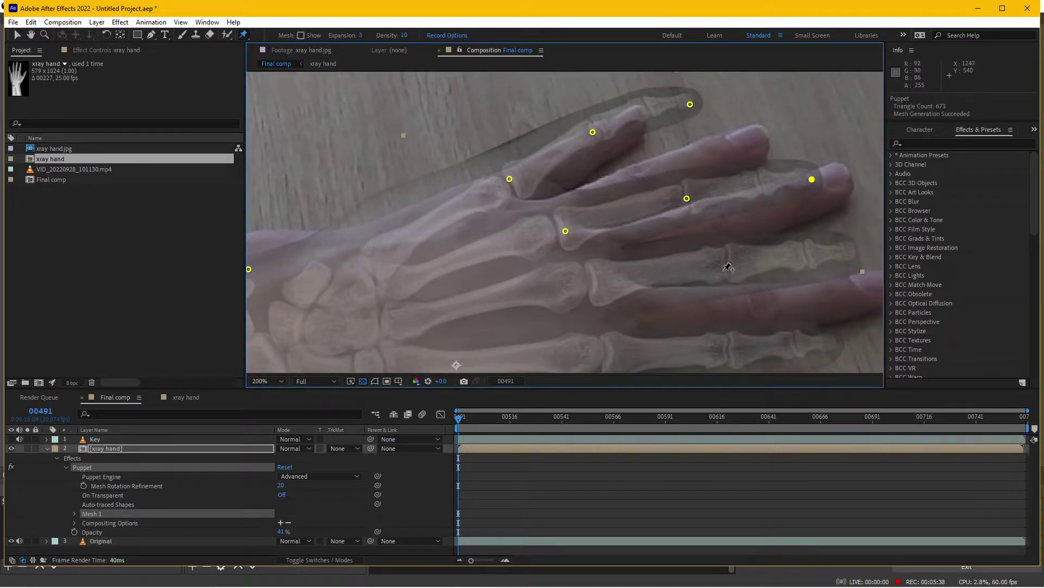
{"action": "scroll", "coordinate": [642, 228], "scroll_direction": "down", "scroll_amount": 3}
{"action": "scroll", "coordinate": [557, 188], "scroll_direction": "right", "scroll_amount": 2}
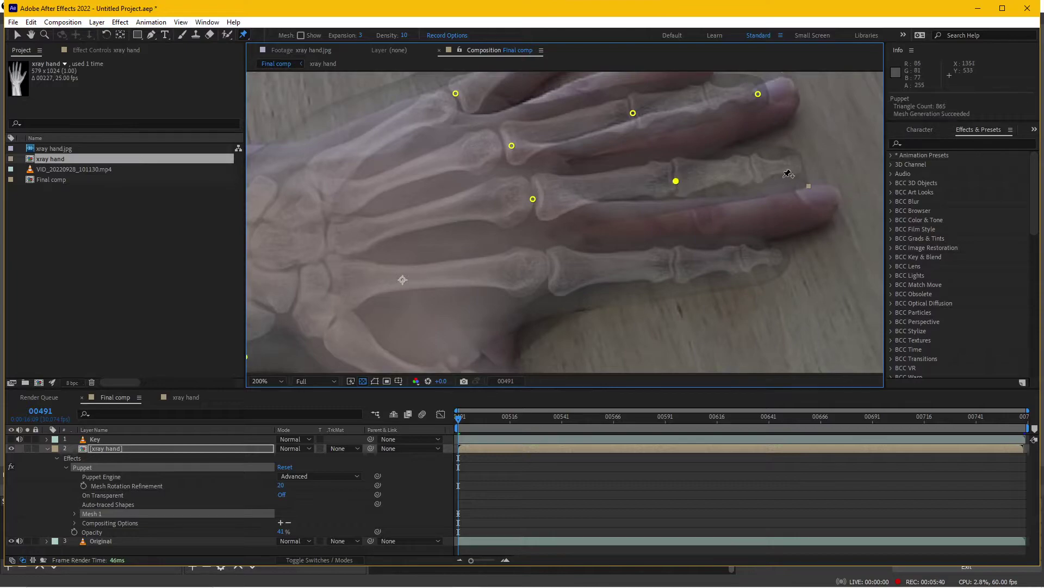
{"action": "left_click", "coordinate": [674, 268]}
{"action": "scroll", "coordinate": [621, 205], "scroll_direction": "down", "scroll_amount": 5}
{"action": "scroll", "coordinate": [621, 205], "scroll_direction": "left", "scroll_amount": 2}
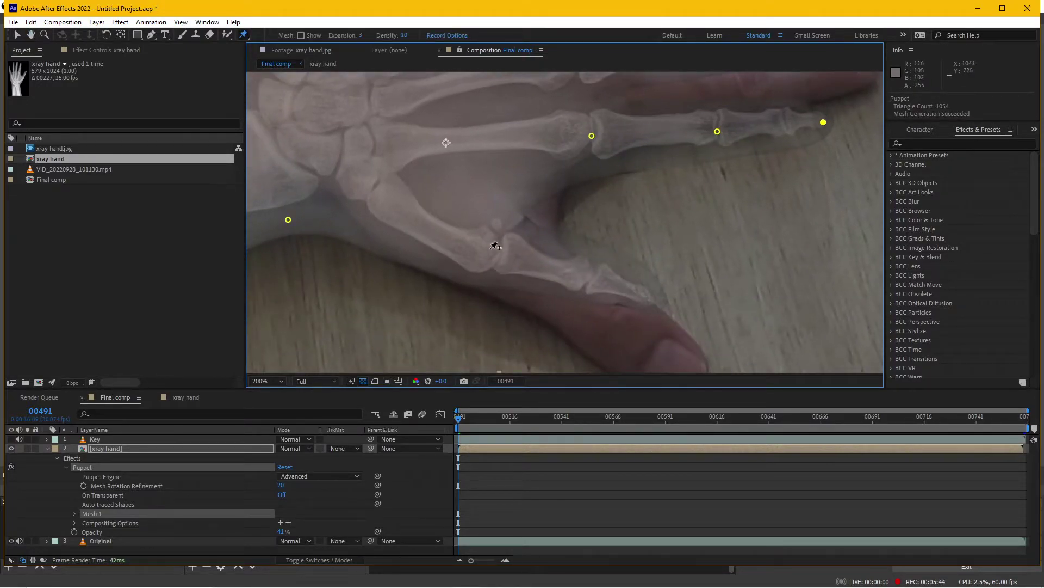
{"action": "left_click", "coordinate": [595, 280]}
{"action": "scroll", "coordinate": [556, 215], "scroll_direction": "down", "scroll_amount": 2}
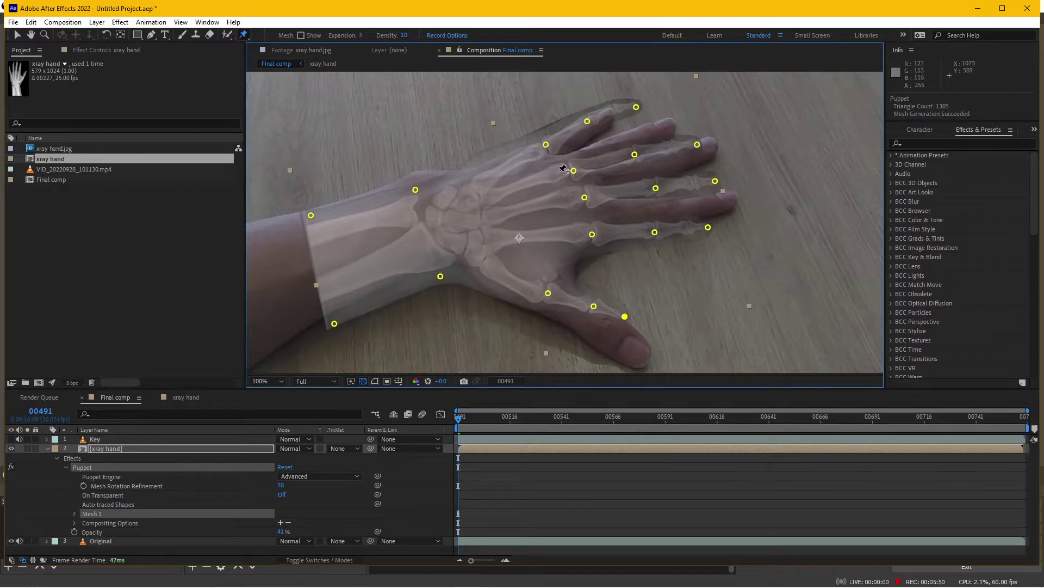
{"action": "scroll", "coordinate": [563, 169], "scroll_direction": "up", "scroll_amount": 1}
{"action": "scroll", "coordinate": [567, 168], "scroll_direction": "up", "scroll_amount": 2}
Drag the index and middle finger pins onto the real knuckles and fingertips
{"action": "left_click", "coordinate": [536, 180]}
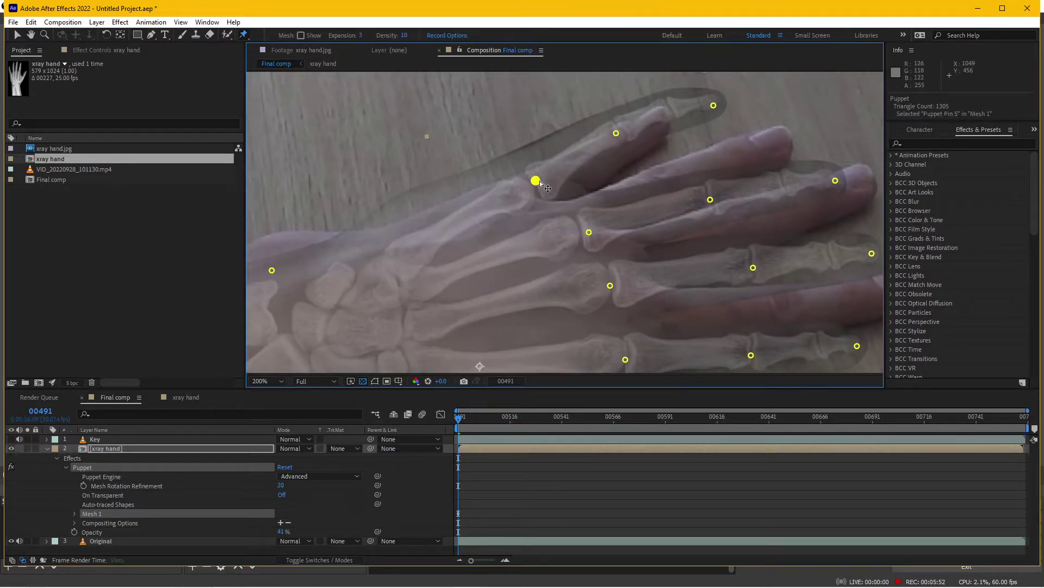
{"action": "left_click_drag", "start_coordinate": [536, 180], "coordinate": [554, 185]}
{"action": "left_click_drag", "start_coordinate": [616, 133], "coordinate": [601, 159]}
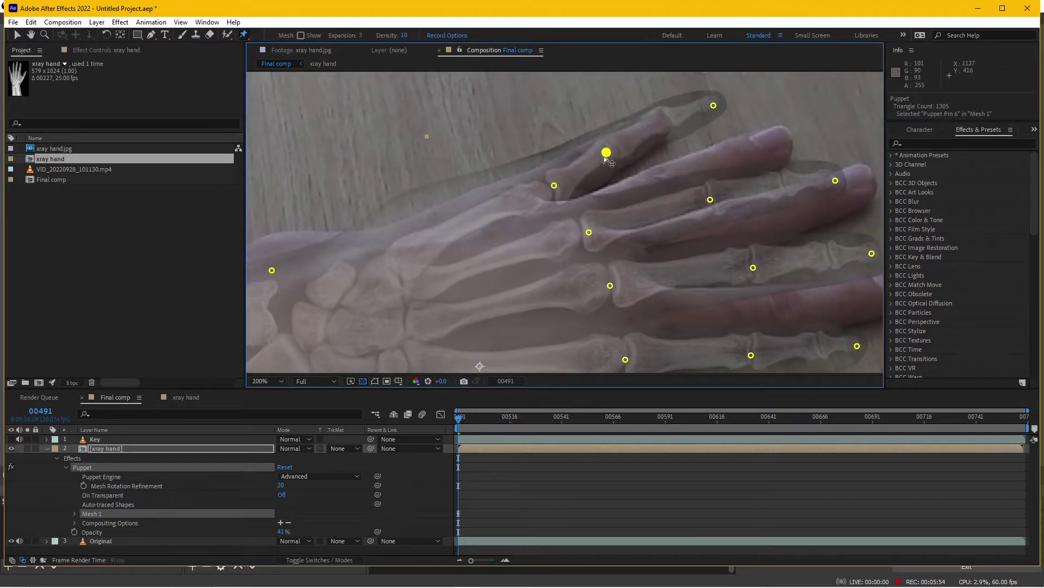
{"action": "left_click_drag", "start_coordinate": [707, 114], "coordinate": [662, 125]}
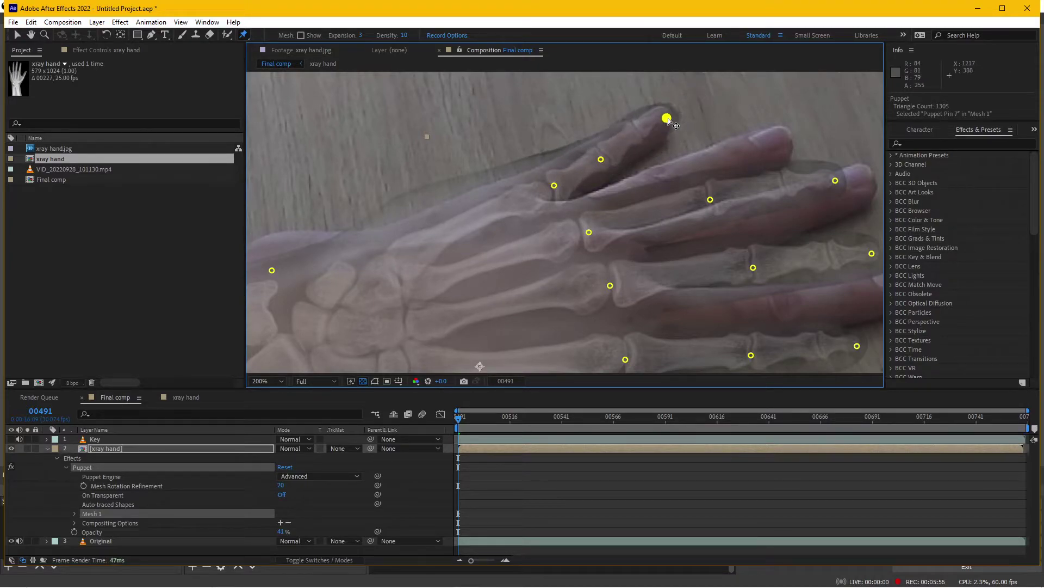
{"action": "scroll", "coordinate": [590, 169], "scroll_direction": "down", "scroll_amount": 2}
{"action": "left_click_drag", "start_coordinate": [588, 183], "coordinate": [581, 174]}
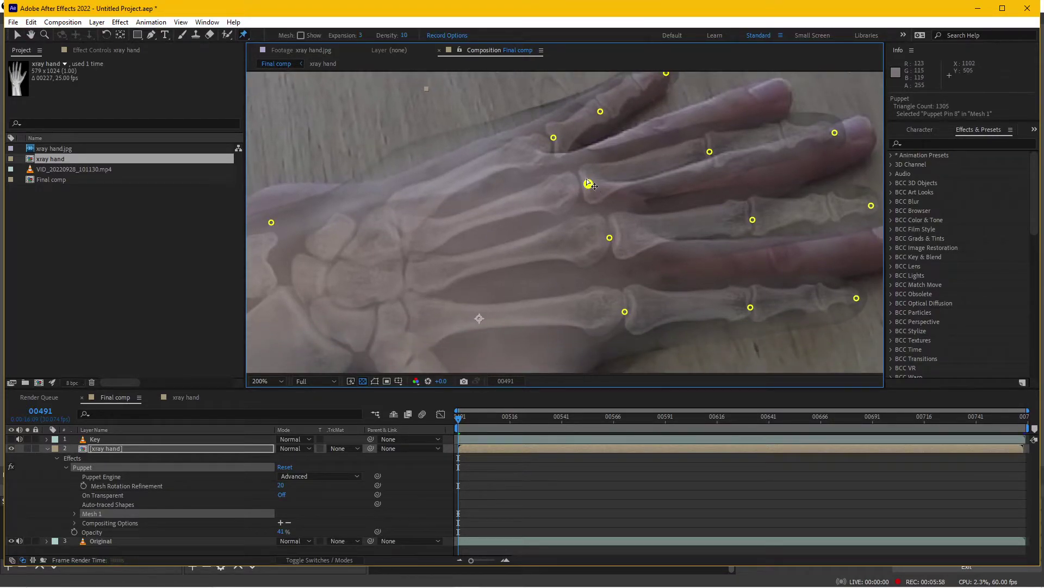
{"action": "left_click_drag", "start_coordinate": [710, 153], "coordinate": [679, 138]}
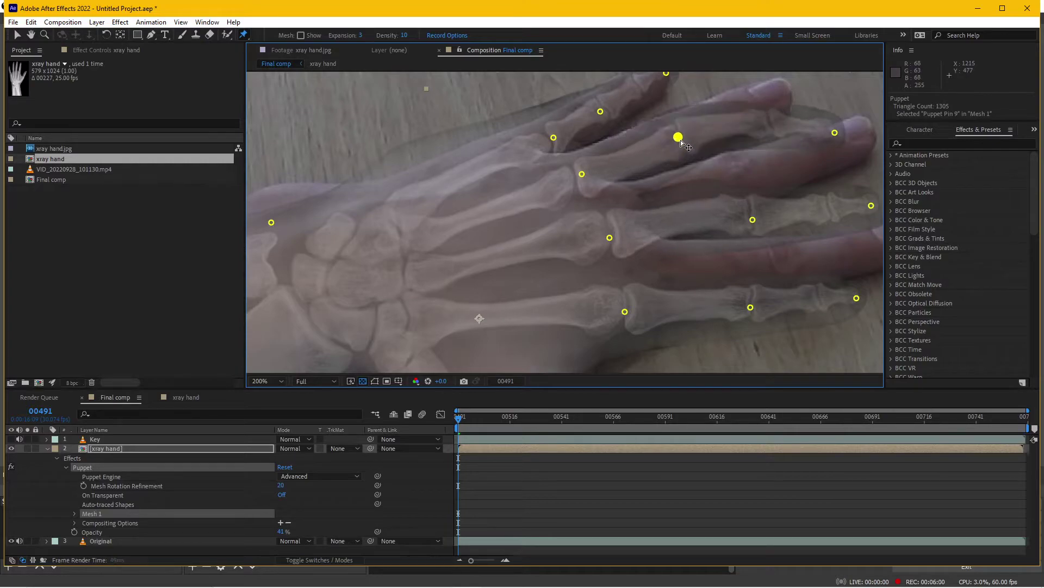
{"action": "left_click", "coordinate": [800, 577]}
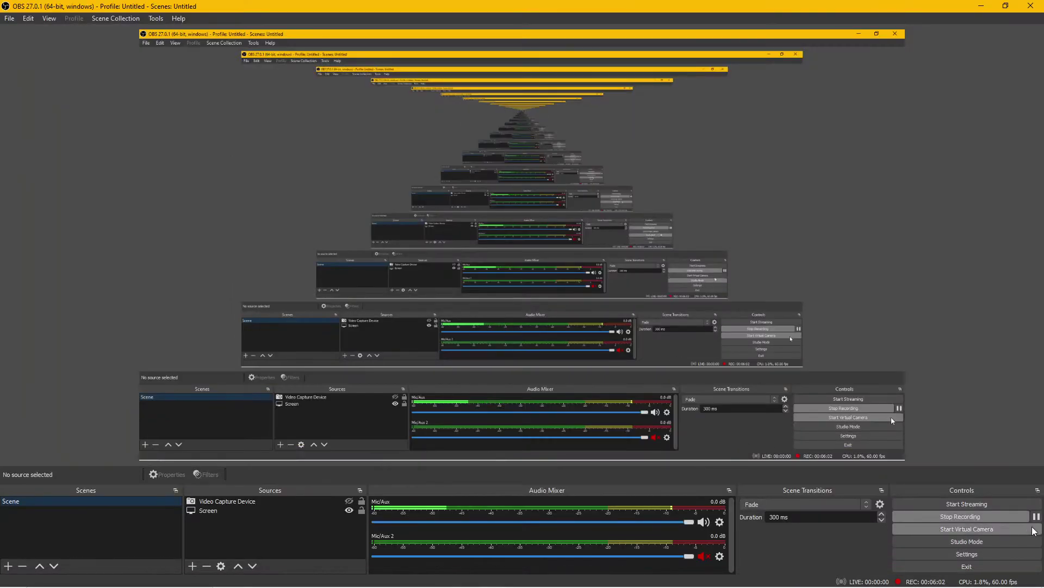
{"action": "left_click", "coordinate": [468, 576]}
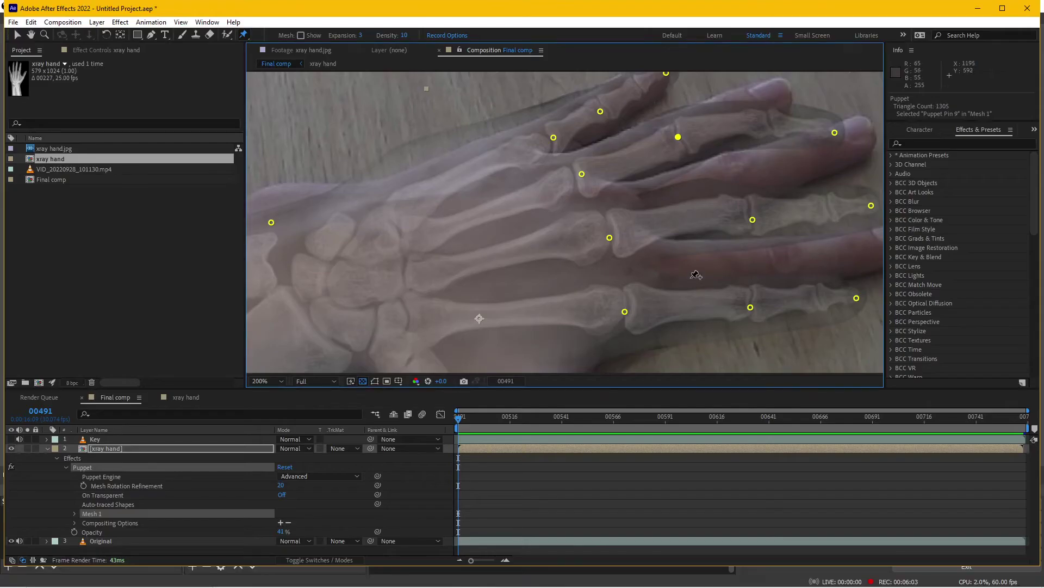
Pull the remaining fingertip and joint pins onto the matching real fingers
{"action": "left_click_drag", "start_coordinate": [713, 173], "coordinate": [632, 232]}
{"action": "left_click_drag", "start_coordinate": [754, 192], "coordinate": [696, 156]}
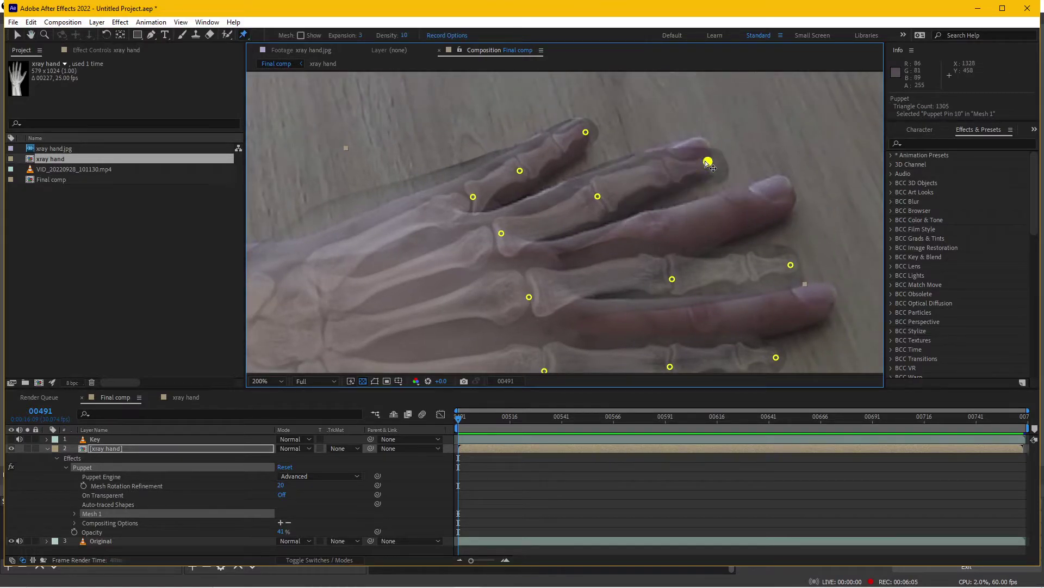
{"action": "left_click_drag", "start_coordinate": [501, 233], "coordinate": [498, 230]}
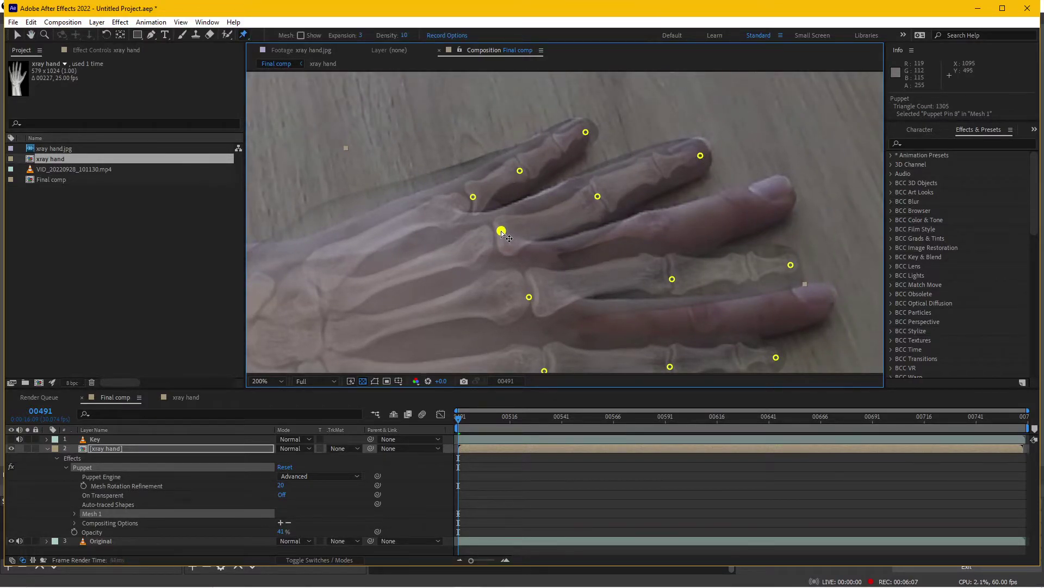
{"action": "left_click_drag", "start_coordinate": [597, 195], "coordinate": [592, 202]}
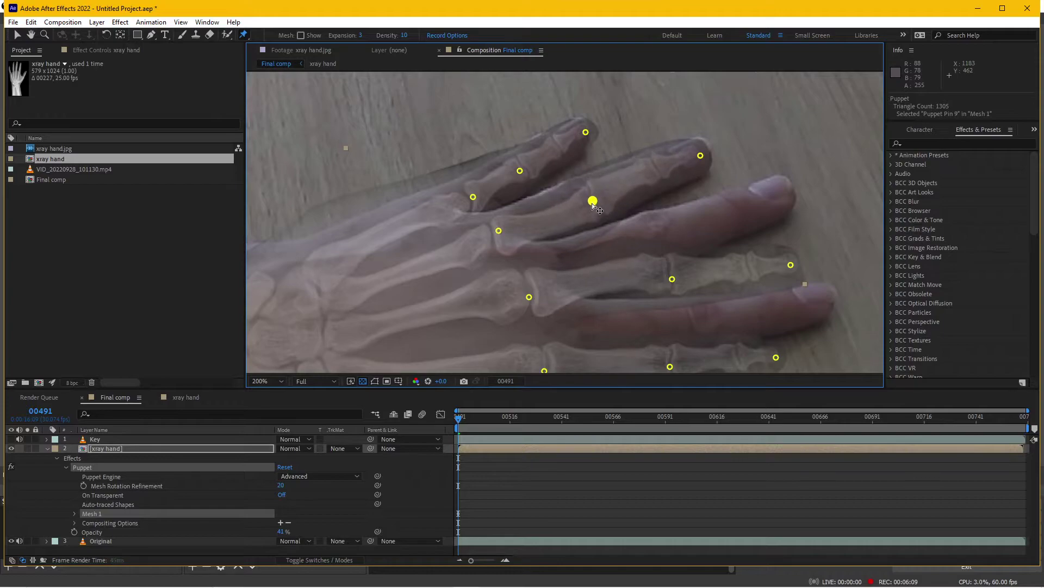
{"action": "left_click_drag", "start_coordinate": [673, 280], "coordinate": [655, 250]}
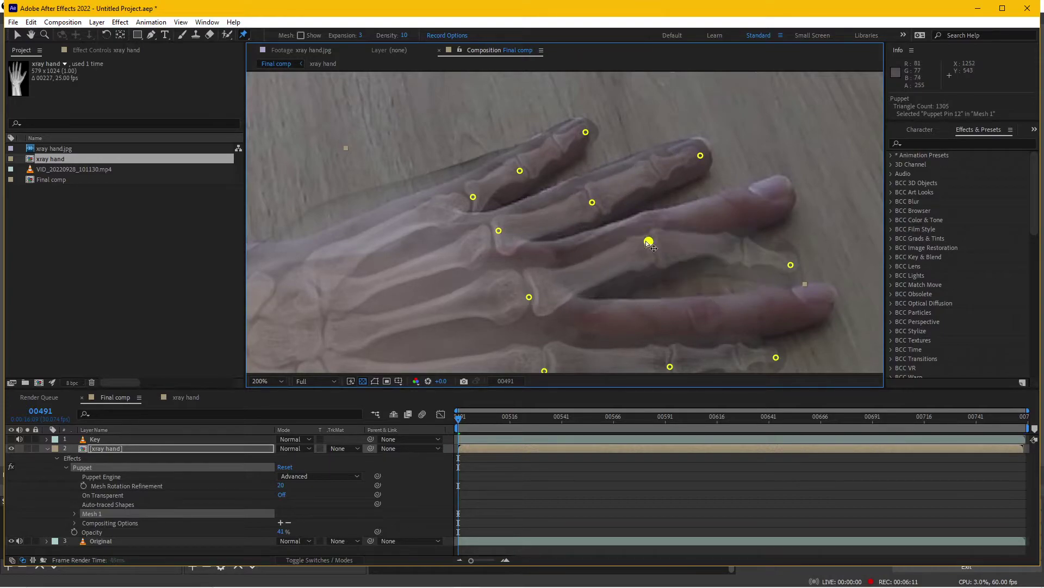
{"action": "left_click_drag", "start_coordinate": [790, 265], "coordinate": [783, 196]}
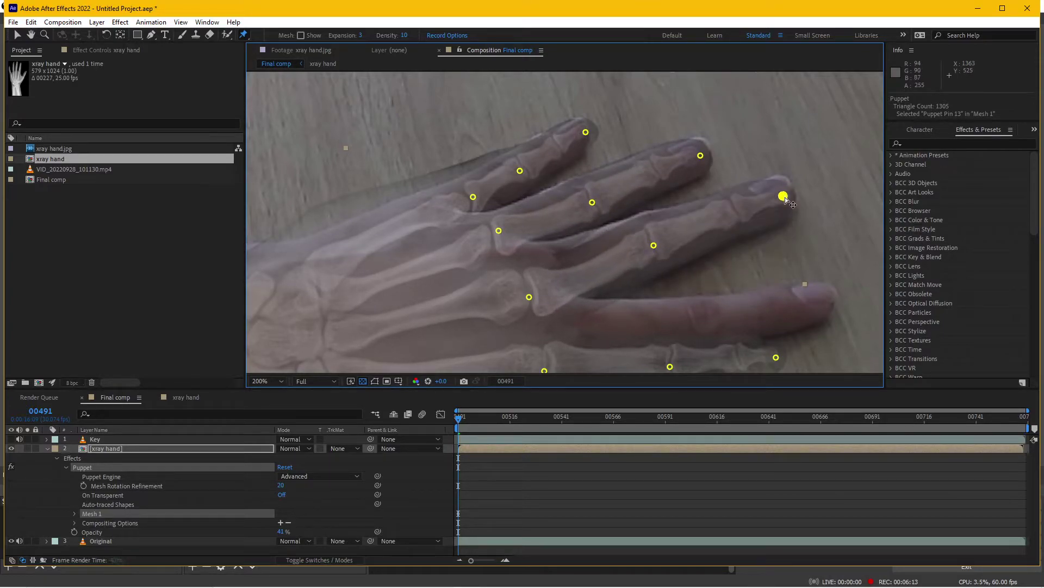
{"action": "mouse_move", "coordinate": [530, 298]}
{"action": "left_mouse_down"}
{"action": "mouse_move", "coordinate": [533, 278]}
{"action": "mouse_move", "coordinate": [574, 245]}
{"action": "left_mouse_up"}
Stretch the x-ray little finger and warp the thumb onto the real ones
{"action": "scroll", "coordinate": [533, 280], "scroll_direction": "down", "scroll_amount": 3}
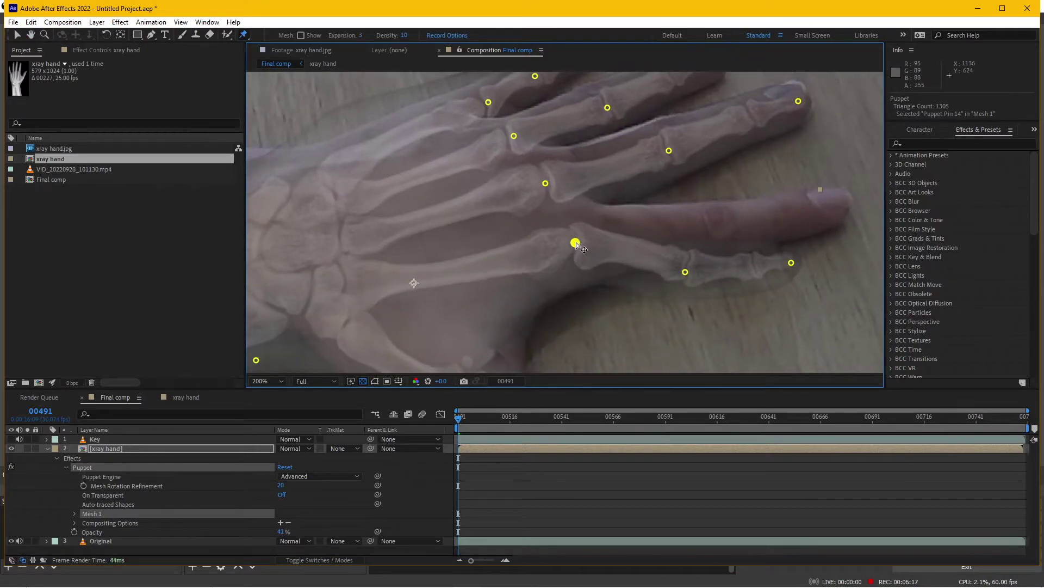
{"action": "left_click_drag", "start_coordinate": [702, 262], "coordinate": [718, 232]}
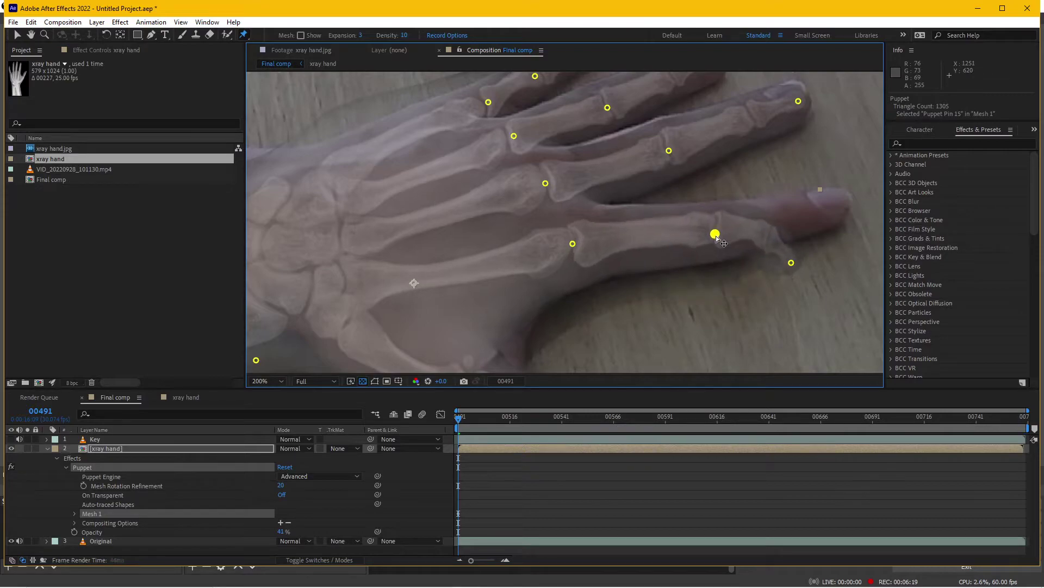
{"action": "left_click_drag", "start_coordinate": [792, 263], "coordinate": [846, 213]}
{"action": "scroll", "coordinate": [626, 210], "scroll_direction": "down", "scroll_amount": 3}
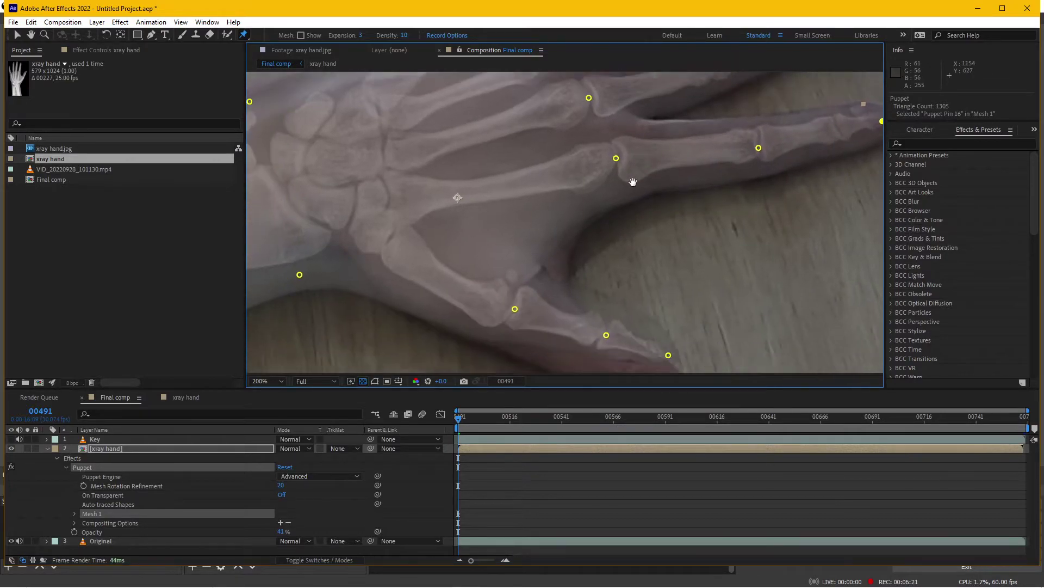
{"action": "scroll", "coordinate": [623, 210], "scroll_direction": "down", "scroll_amount": 3}
{"action": "scroll", "coordinate": [617, 212], "scroll_direction": "down", "scroll_amount": 3}
{"action": "left_click_drag", "start_coordinate": [615, 208], "coordinate": [625, 249]}
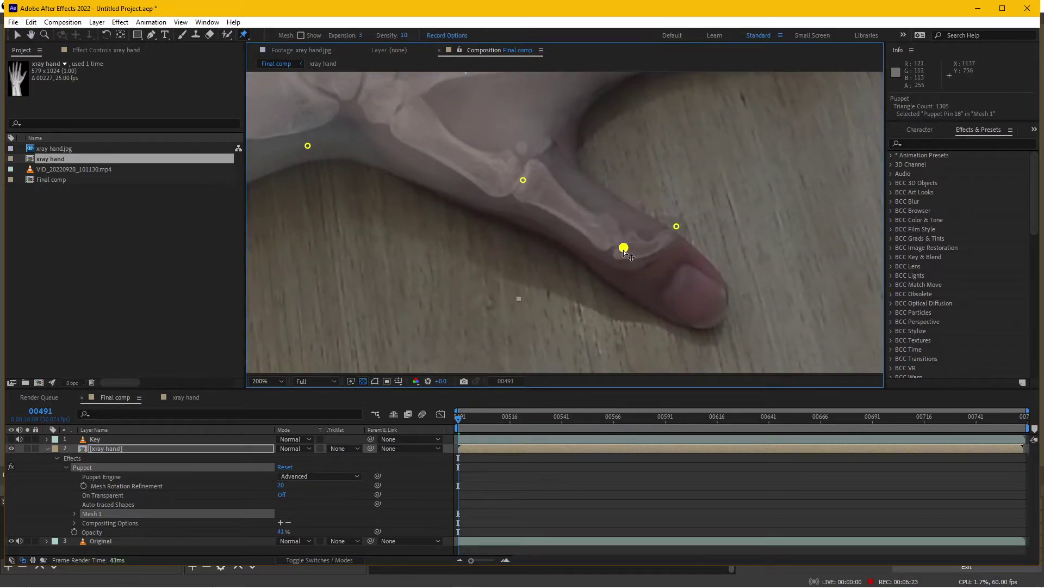
{"action": "left_click_drag", "start_coordinate": [677, 228], "coordinate": [713, 311]}
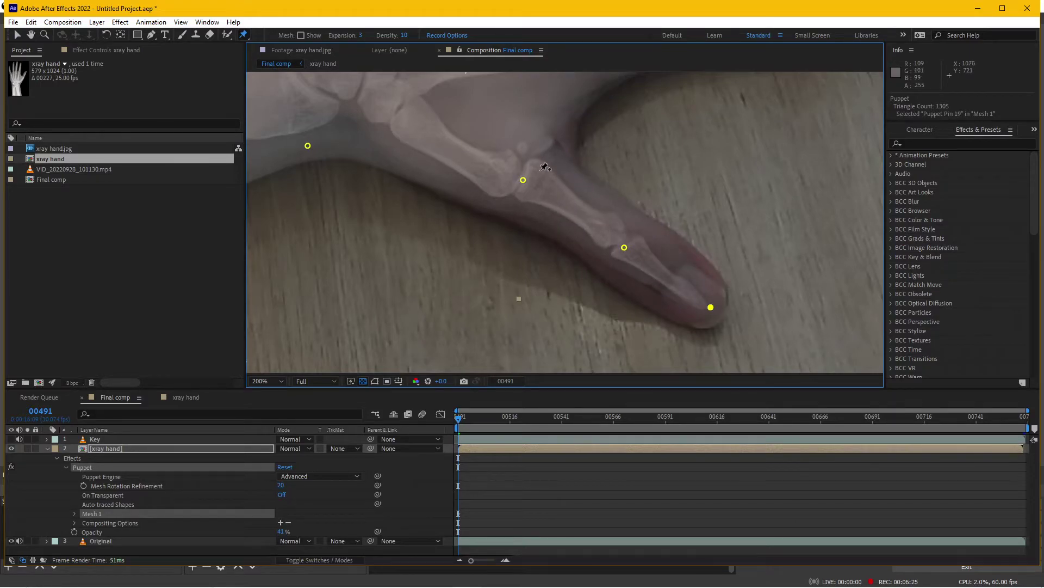
{"action": "scroll", "coordinate": [619, 152], "scroll_direction": "down", "scroll_amount": 2}
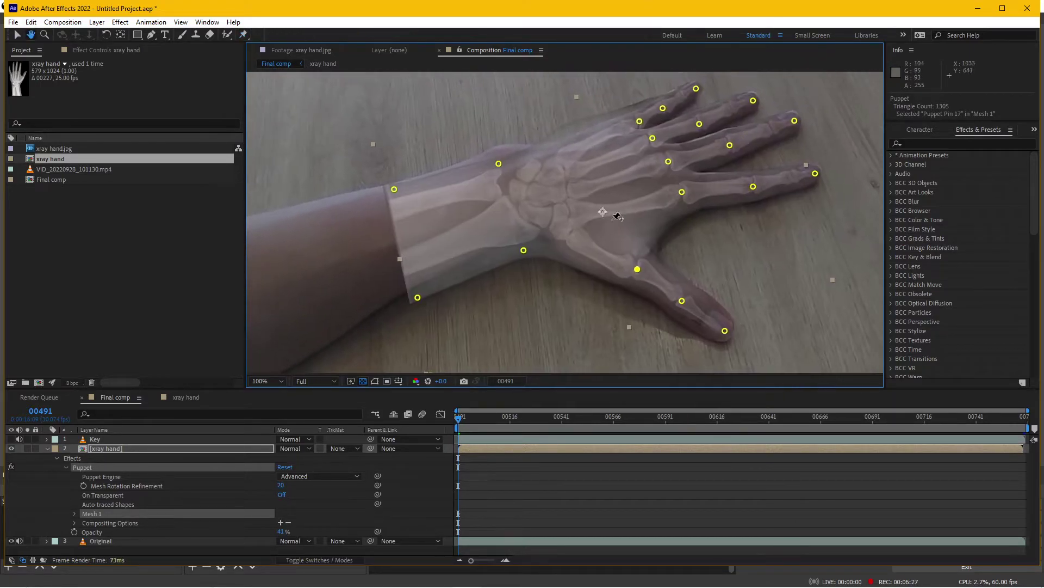
Drag the wrist pins onto the real wrist edges and add a pin on the back of the hand
{"action": "left_click_drag", "start_coordinate": [523, 250], "coordinate": [518, 235]}
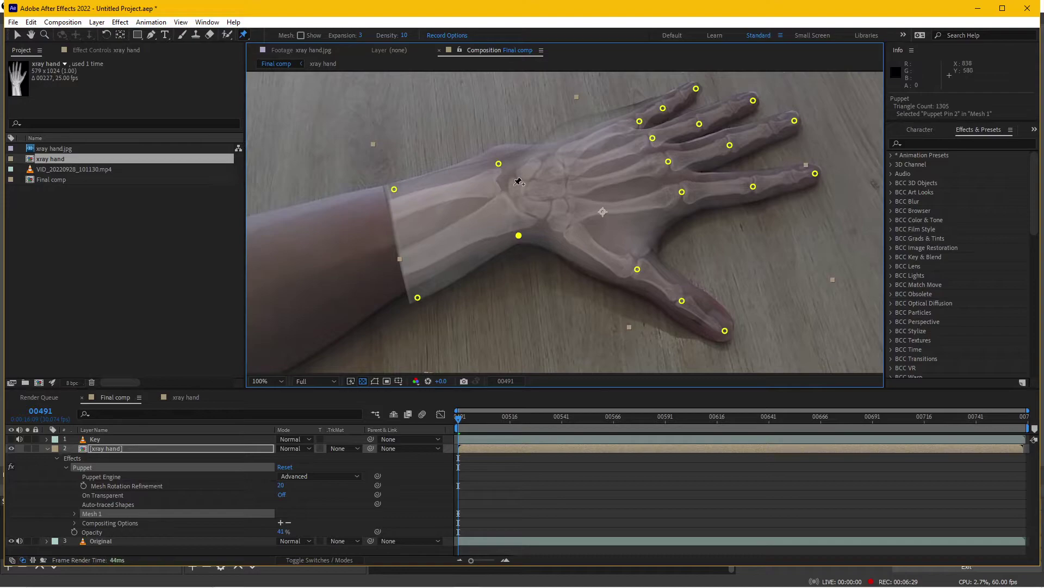
{"action": "left_click_drag", "start_coordinate": [503, 172], "coordinate": [503, 162]}
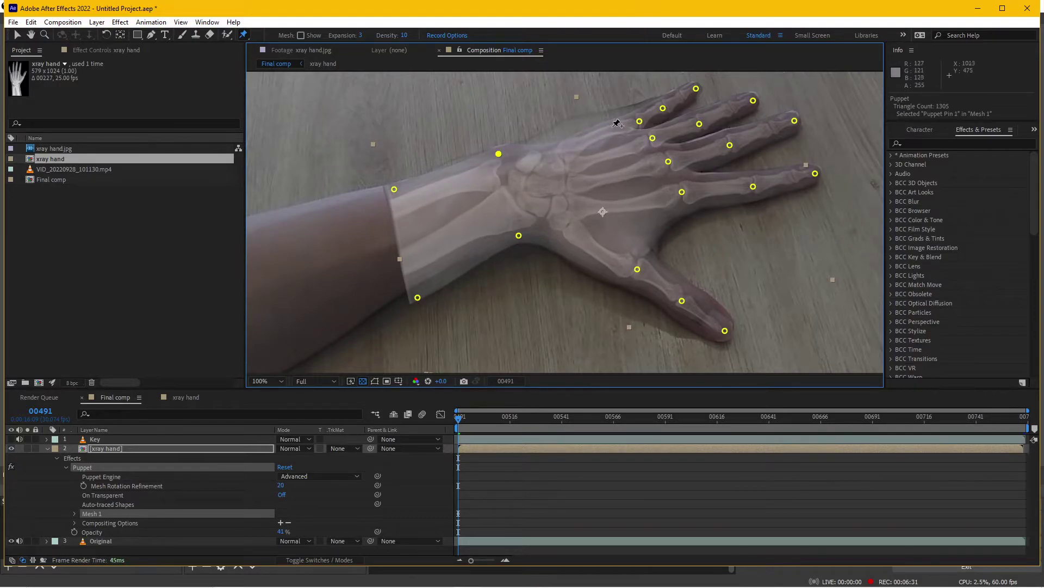
{"action": "left_click_drag", "start_coordinate": [572, 124], "coordinate": [581, 137]}
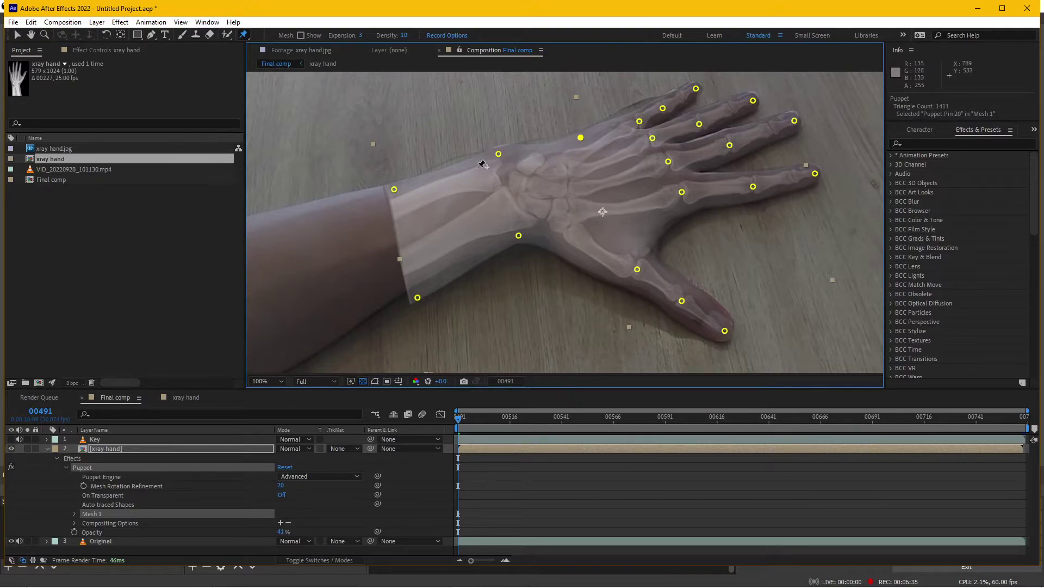
{"action": "left_click_drag", "start_coordinate": [395, 195], "coordinate": [393, 191]}
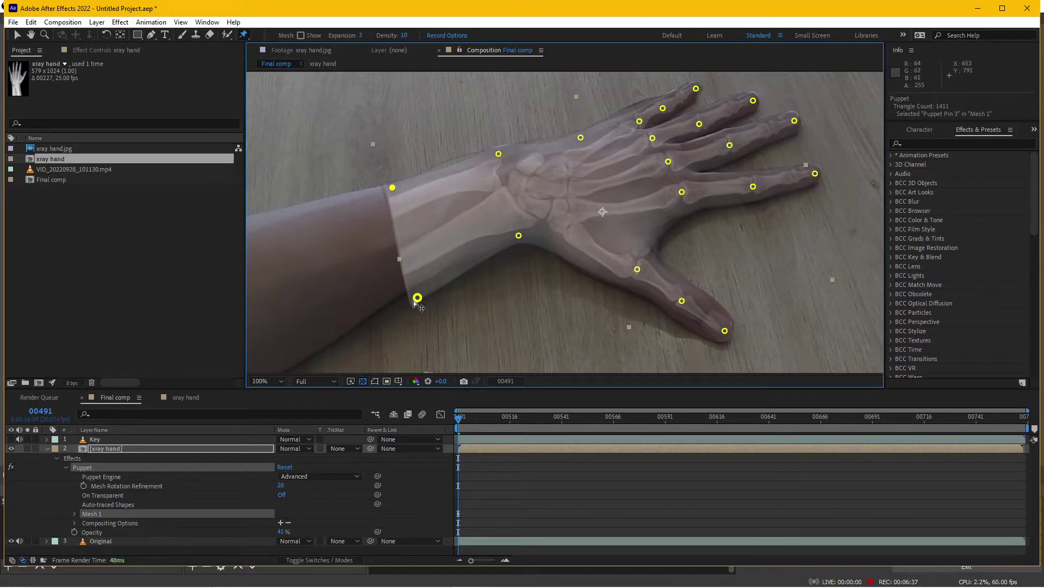
{"action": "left_click_drag", "start_coordinate": [417, 291], "coordinate": [415, 287]}
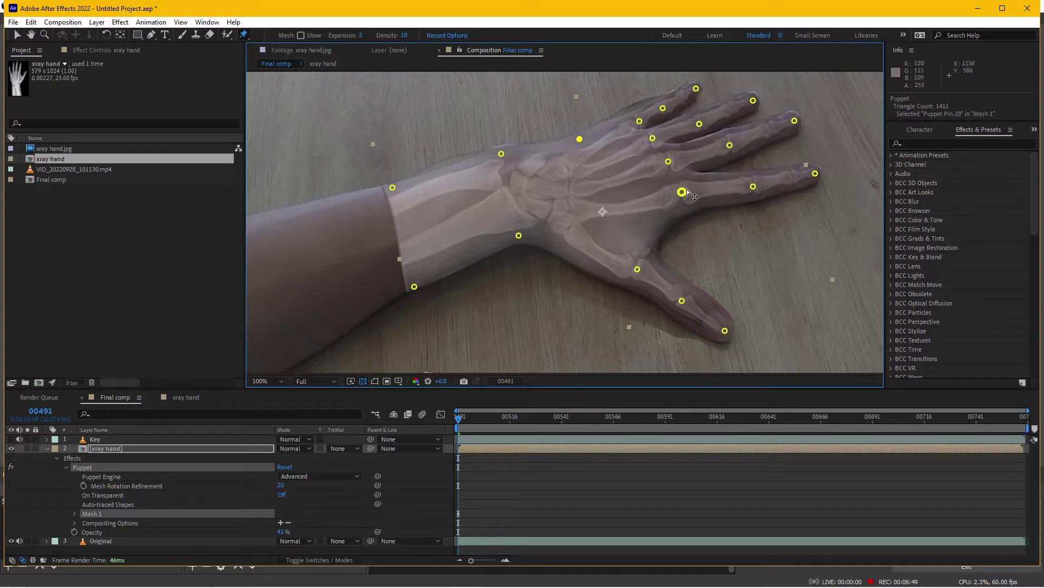
{"action": "key", "text": "space"}
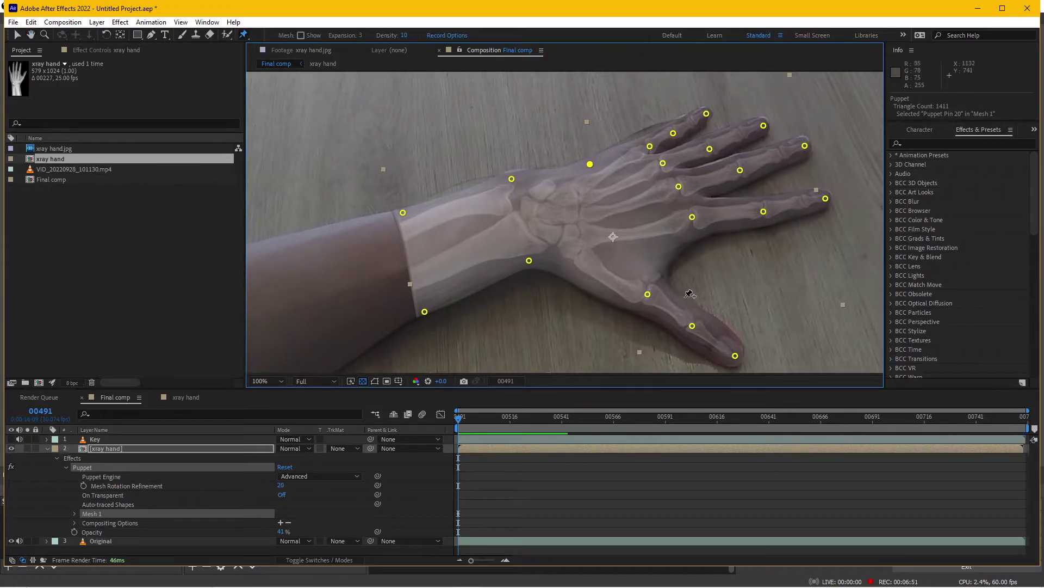
{"action": "scroll", "coordinate": [667, 264], "scroll_direction": "down", "scroll_amount": 3}
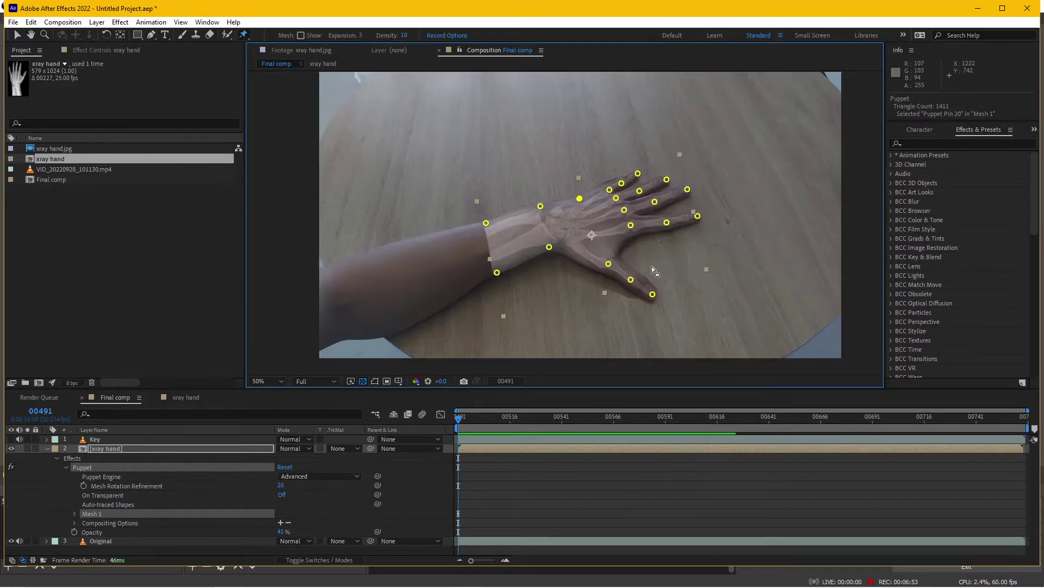
{"action": "scroll", "coordinate": [652, 266], "scroll_direction": "up", "scroll_amount": 3}
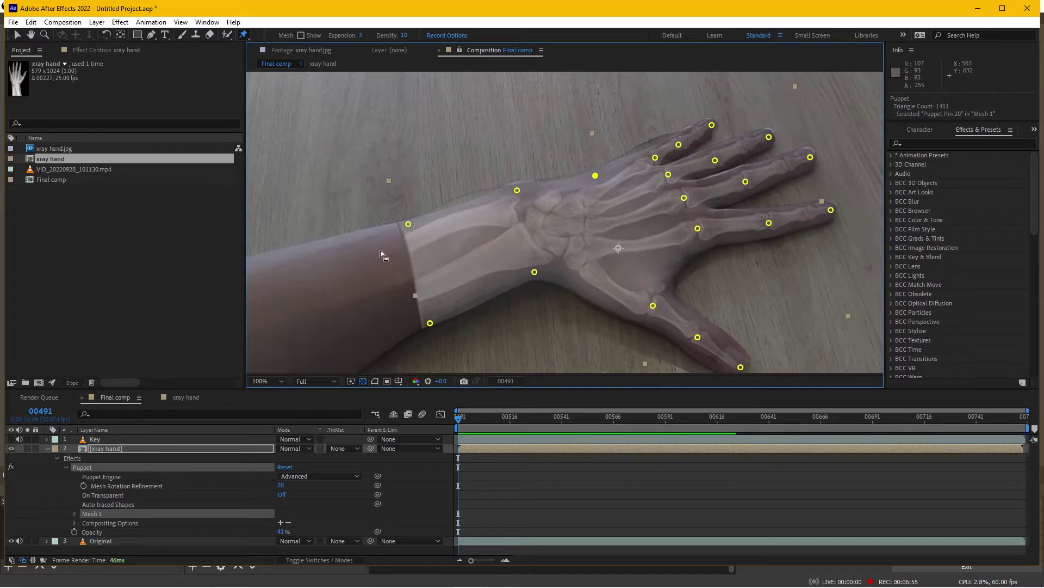
Raise the xray hand layer's opacity to 100% and fit the whole frame in view
{"action": "left_click", "coordinate": [18, 34]}
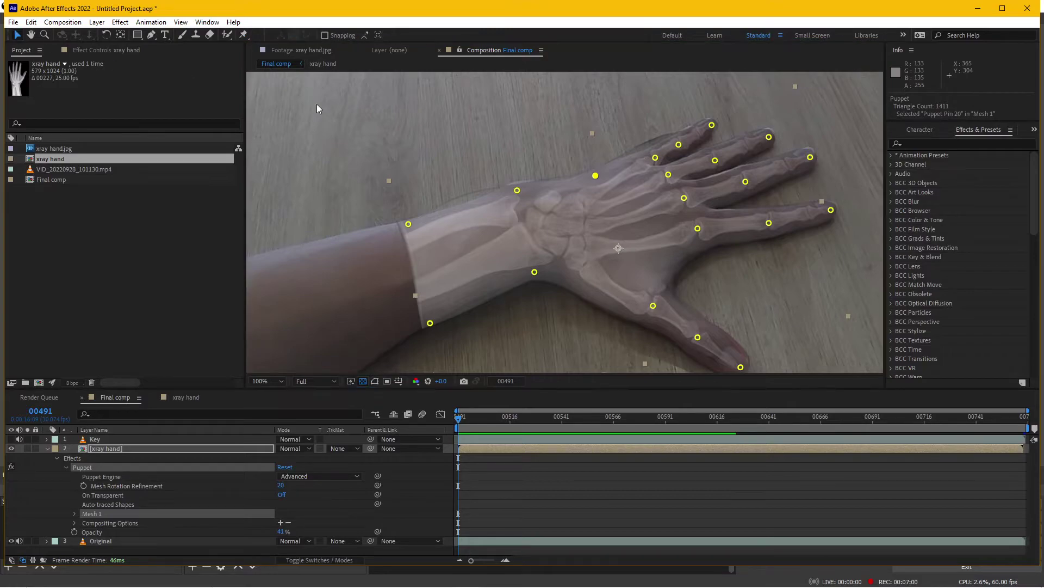
{"action": "left_click", "coordinate": [136, 450]}
{"action": "left_click", "coordinate": [47, 448]}
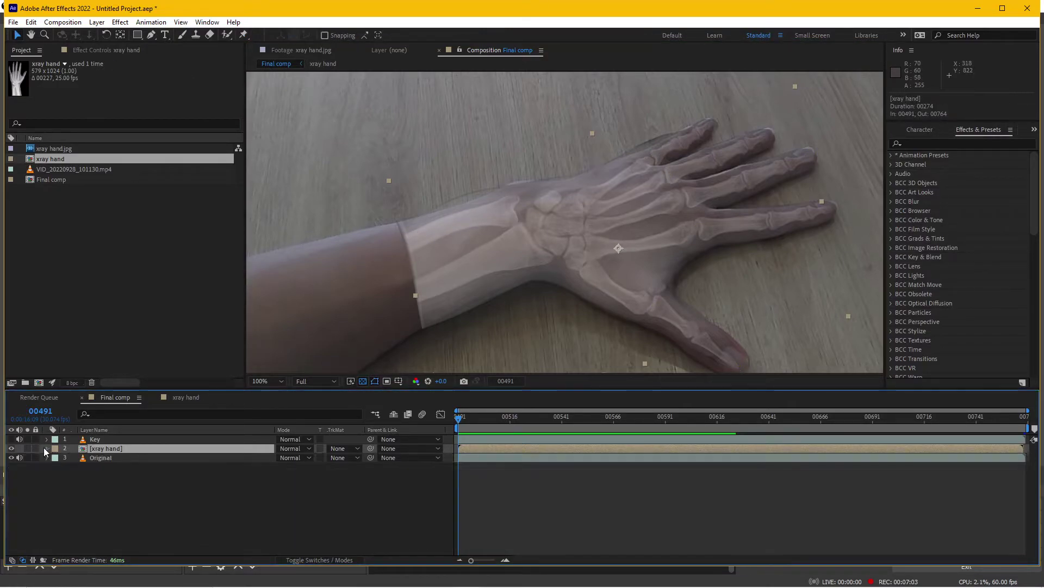
{"action": "key", "text": "t"}
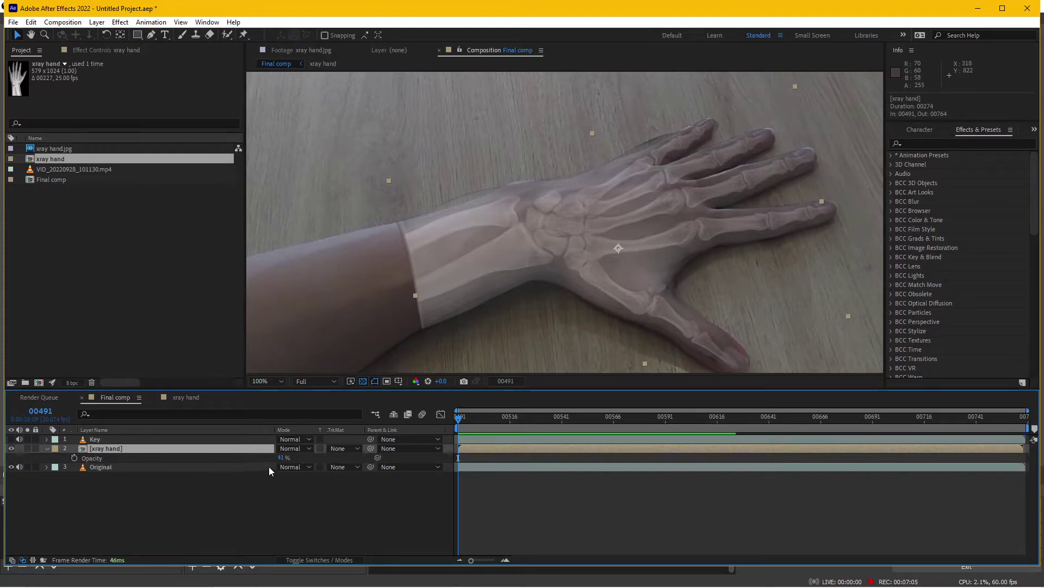
{"action": "left_click_drag", "start_coordinate": [281, 457], "coordinate": [435, 457]}
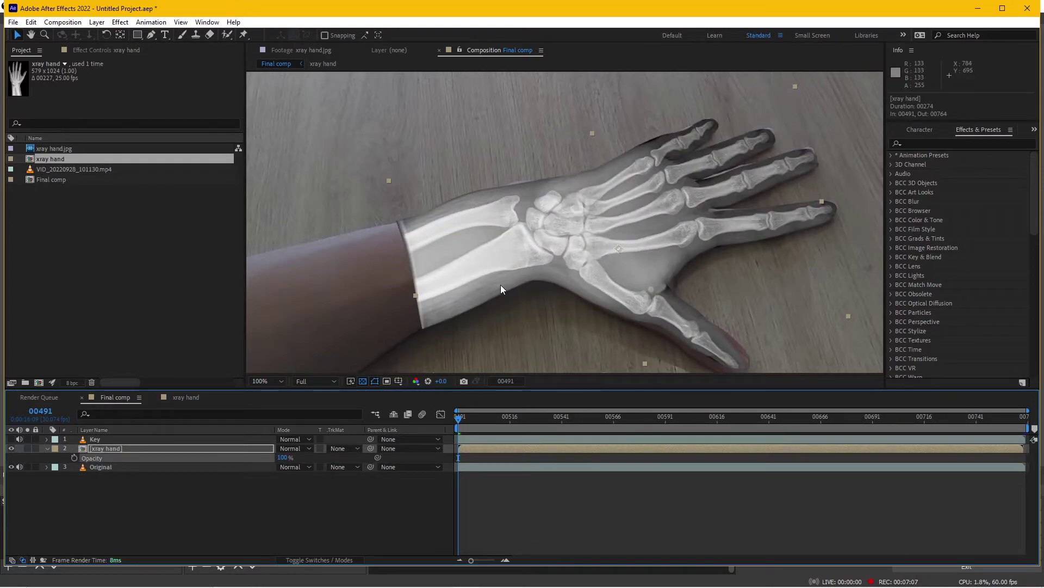
{"action": "key", "text": "comma"}
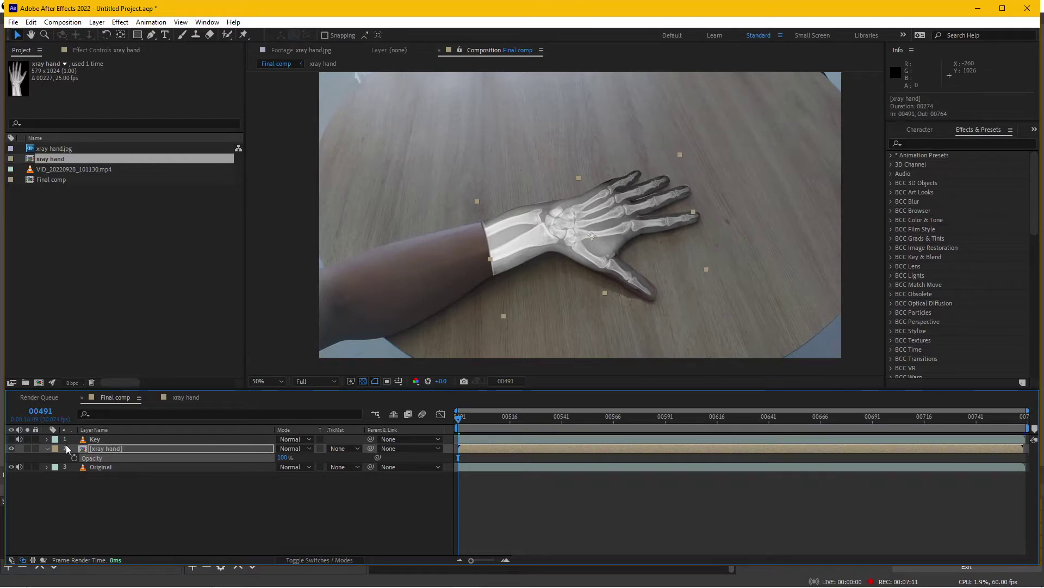
Set the xray hand's track matte to Alpha Matte "Key"
{"action": "left_click", "coordinate": [135, 440]}
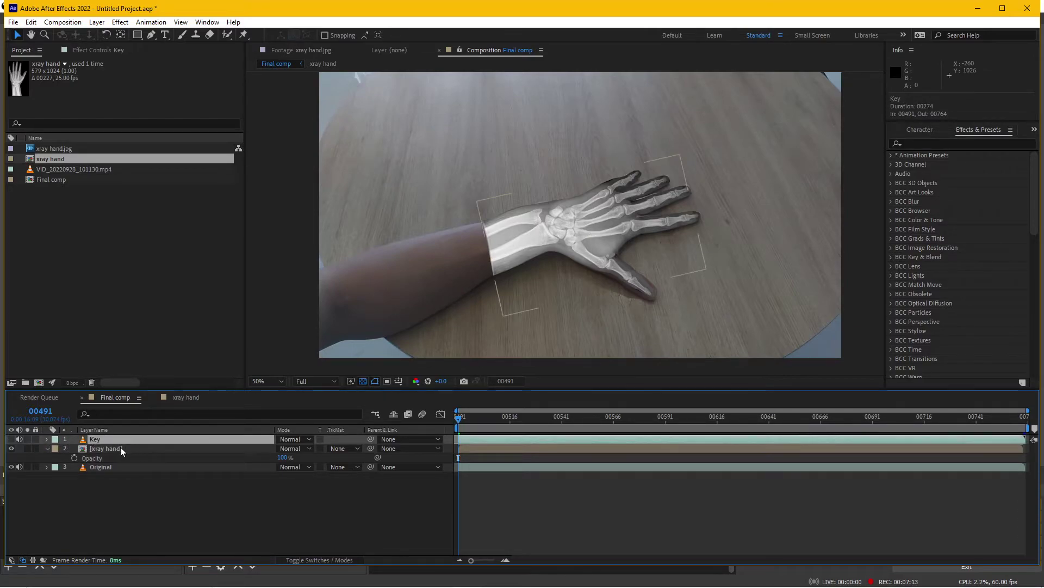
{"action": "left_click", "coordinate": [120, 449]}
{"action": "left_click", "coordinate": [343, 448]}
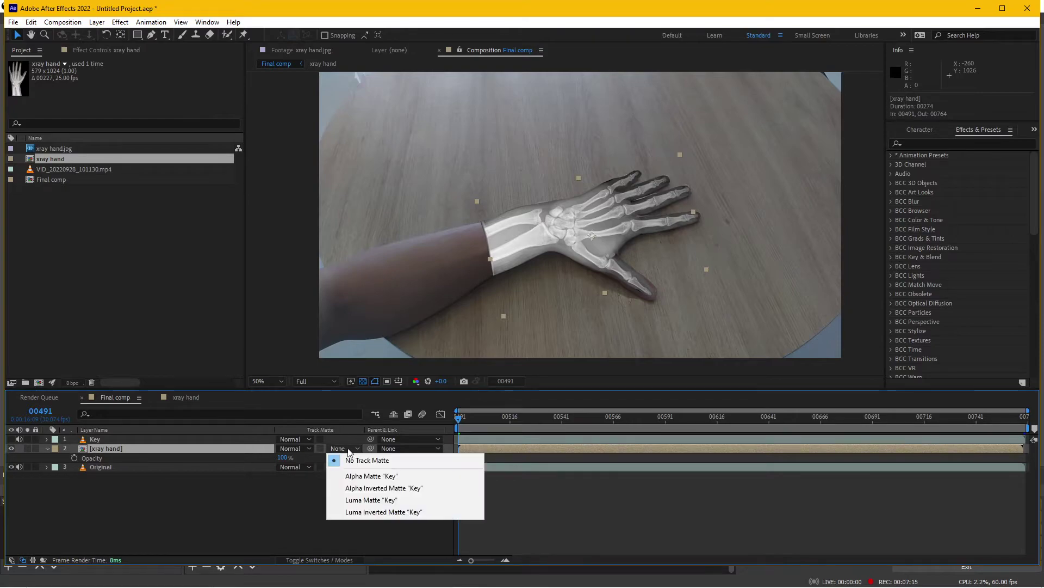
{"action": "left_click", "coordinate": [363, 476]}
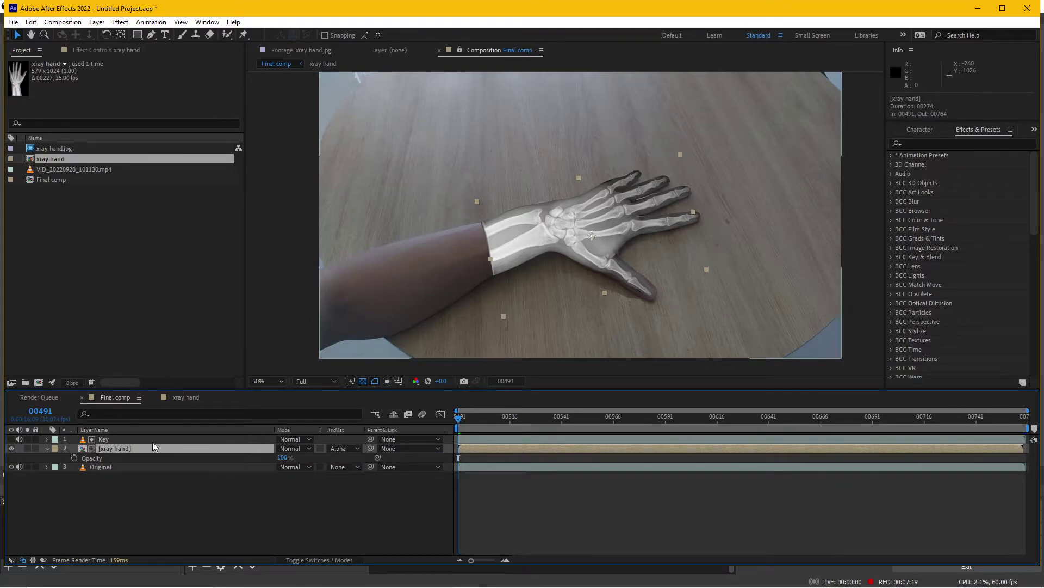
{"action": "left_click", "coordinate": [138, 438]}
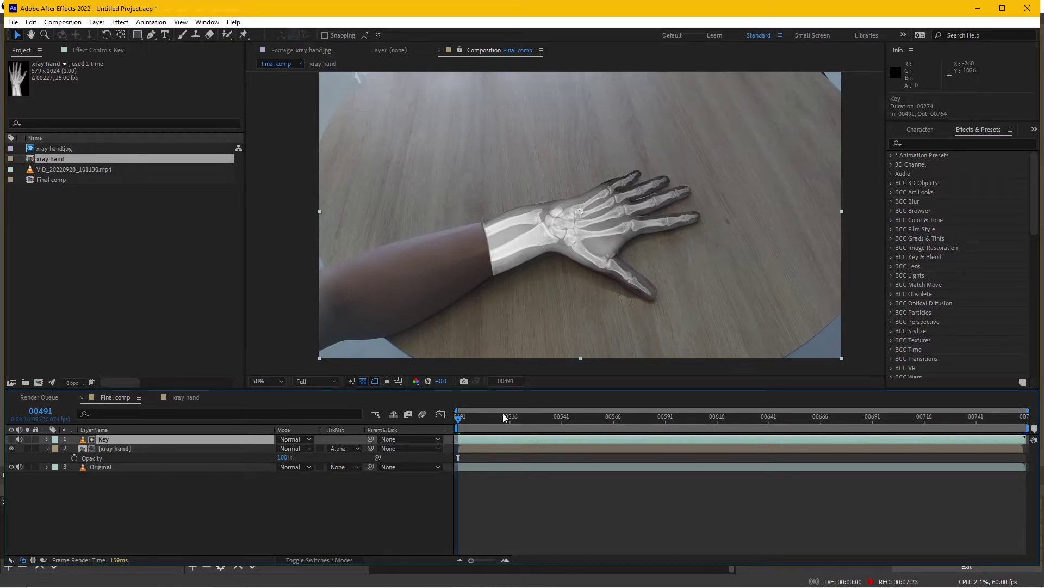
Switch the xray hand's track matte to the inverted Key alpha, checking frames with the phone
{"action": "left_click", "coordinate": [11, 439]}
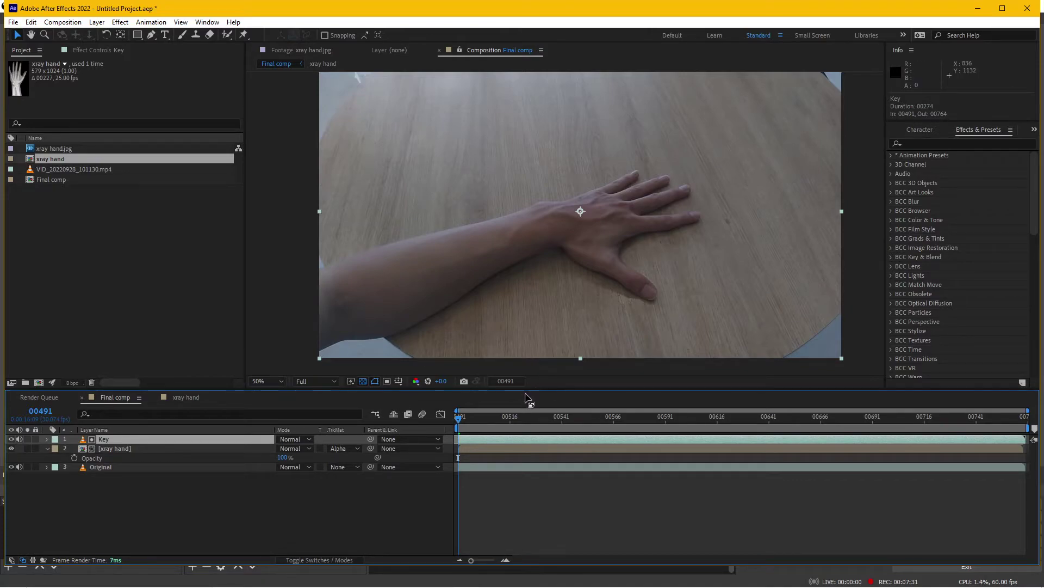
{"action": "left_click_drag", "start_coordinate": [480, 423], "coordinate": [612, 423]}
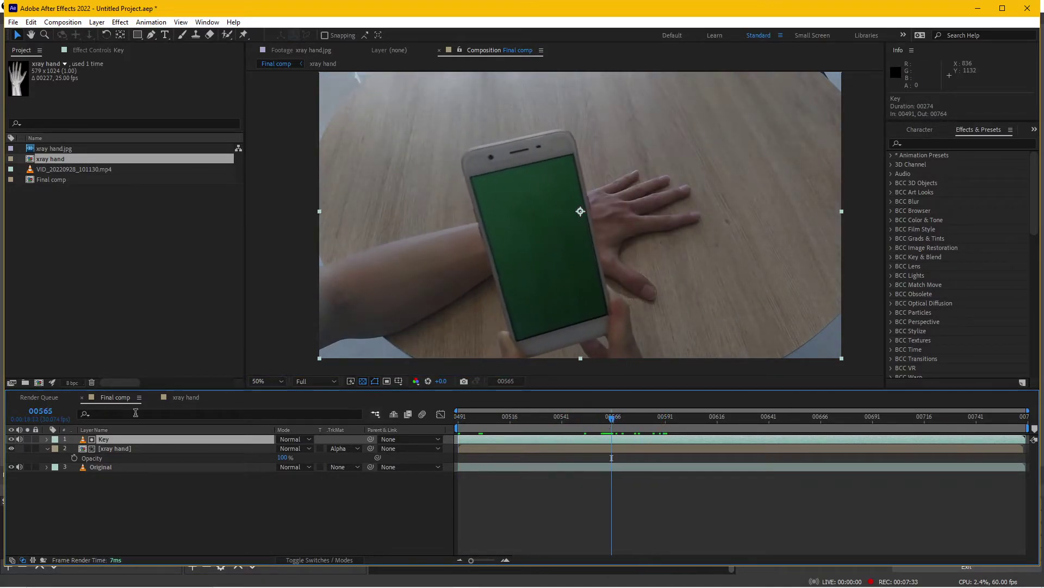
{"action": "left_click", "coordinate": [11, 439]}
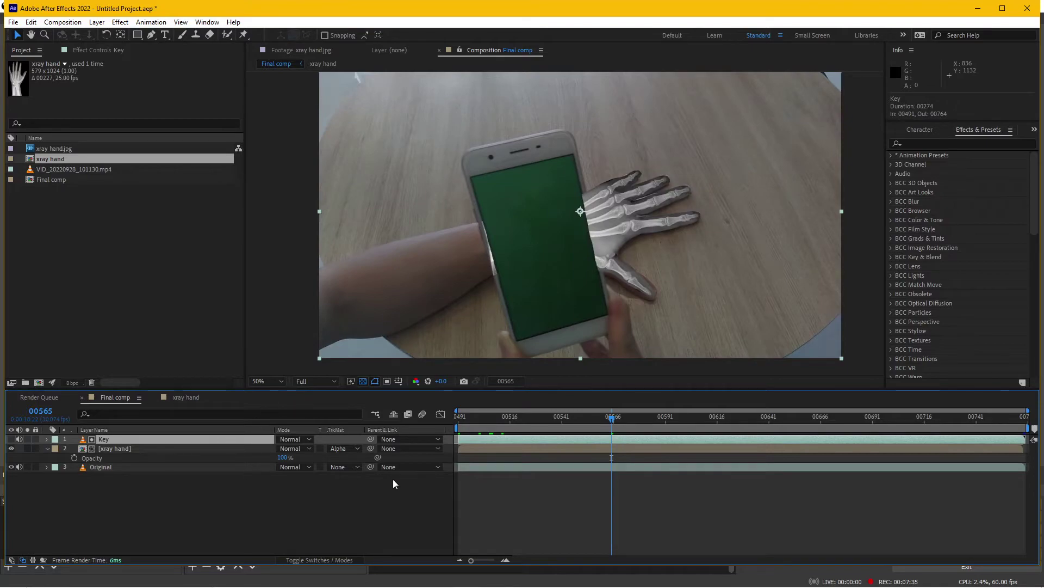
{"action": "left_click", "coordinate": [342, 448]}
{"action": "key", "text": "Escape"}
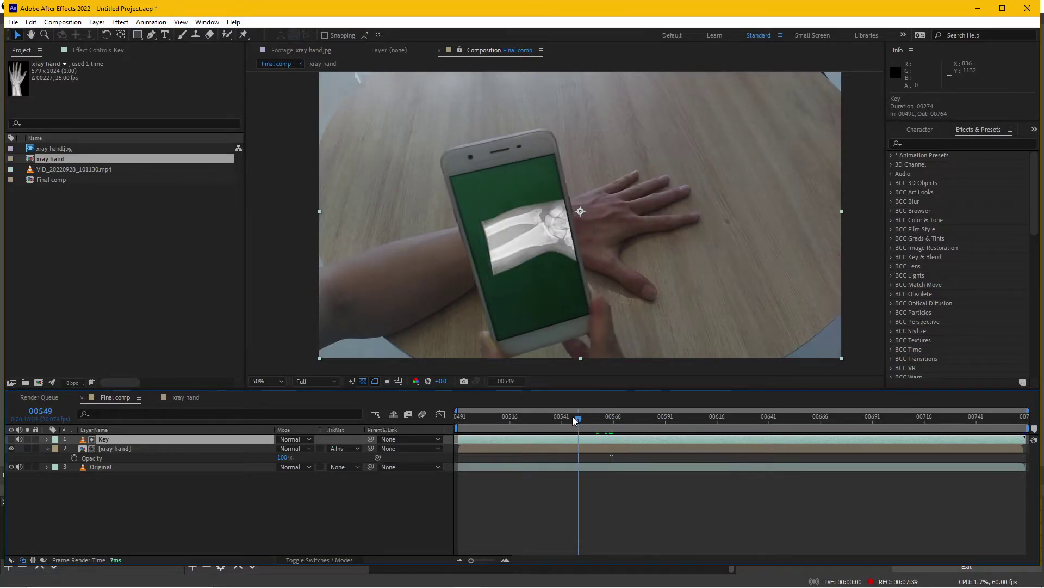
{"action": "mouse_move", "coordinate": [610, 433]}
{"action": "left_mouse_down"}
{"action": "mouse_move", "coordinate": [884, 409]}
{"action": "mouse_move", "coordinate": [563, 400]}
{"action": "mouse_move", "coordinate": [717, 400]}
{"action": "mouse_move", "coordinate": [595, 397]}
{"action": "mouse_move", "coordinate": [670, 398]}
{"action": "left_mouse_up"}
Lower the xray hand's opacity to 63% and review around frame 00677
{"action": "left_click_drag", "start_coordinate": [279, 459], "coordinate": [266, 465]}
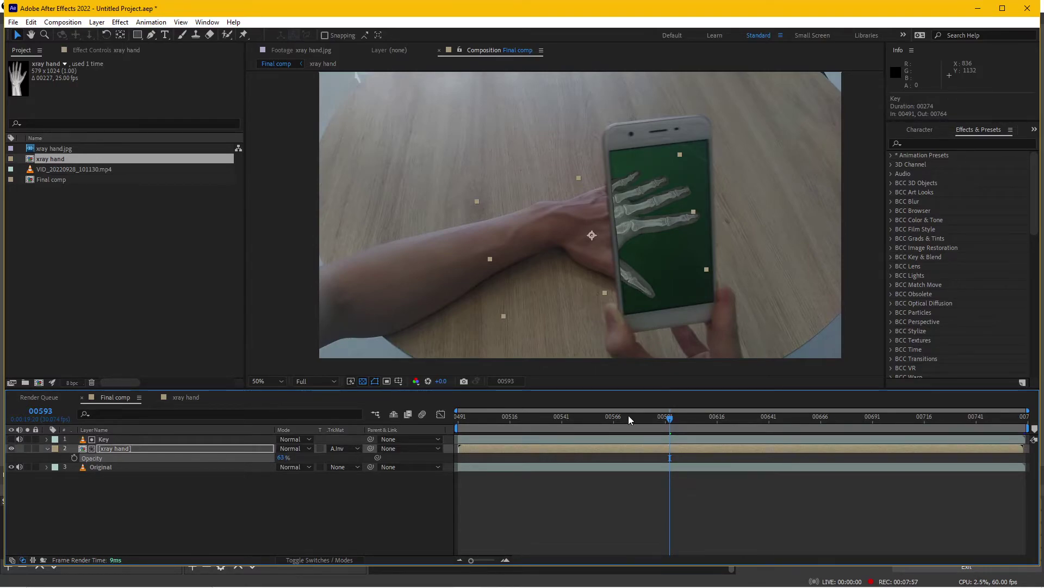
{"action": "mouse_move", "coordinate": [628, 415]}
{"action": "left_mouse_down"}
{"action": "mouse_move", "coordinate": [553, 419]}
{"action": "mouse_move", "coordinate": [670, 410]}
{"action": "mouse_move", "coordinate": [674, 396]}
{"action": "mouse_move", "coordinate": [563, 389]}
{"action": "mouse_move", "coordinate": [852, 392]}
{"action": "mouse_move", "coordinate": [841, 374]}
{"action": "left_mouse_up"}
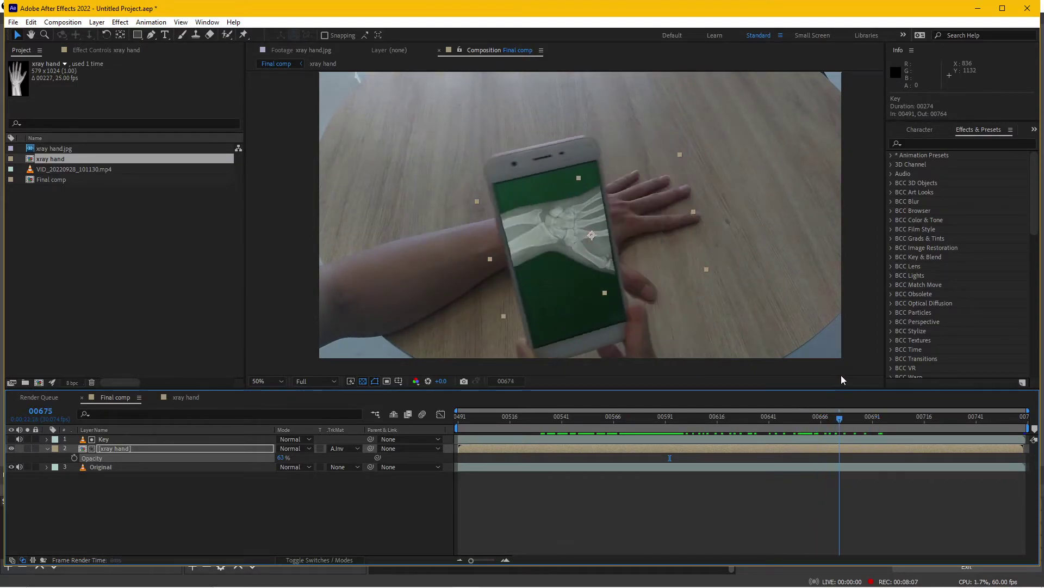
{"action": "left_click_drag", "start_coordinate": [841, 374], "coordinate": [844, 373]}
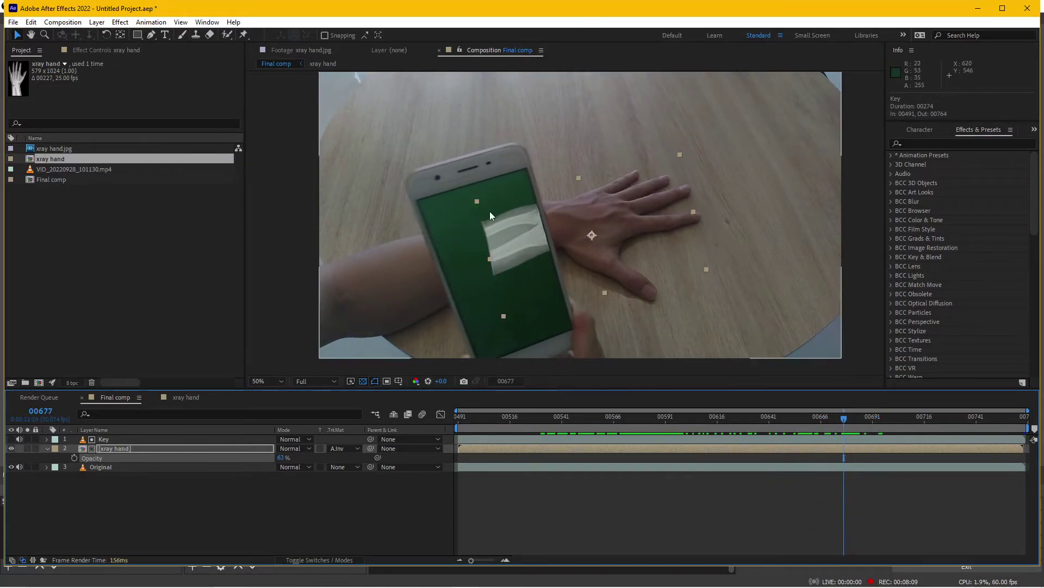
{"action": "left_click", "coordinate": [126, 449]}
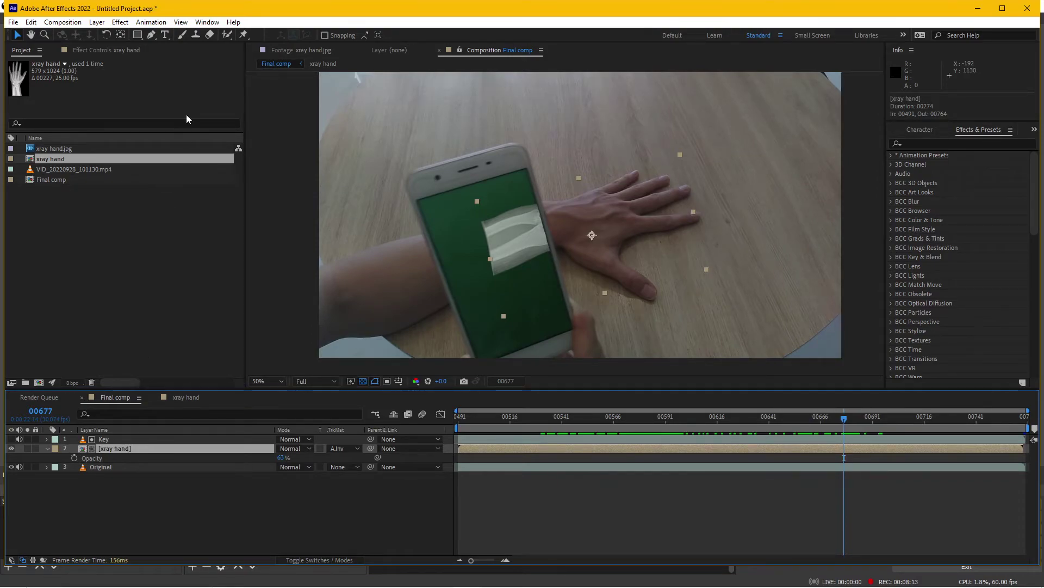
Draw a mask around the phone area on the xray hand and set it to Subtract
{"action": "left_click", "coordinate": [151, 34]}
{"action": "left_click", "coordinate": [543, 149]}
{"action": "left_click", "coordinate": [566, 282]}
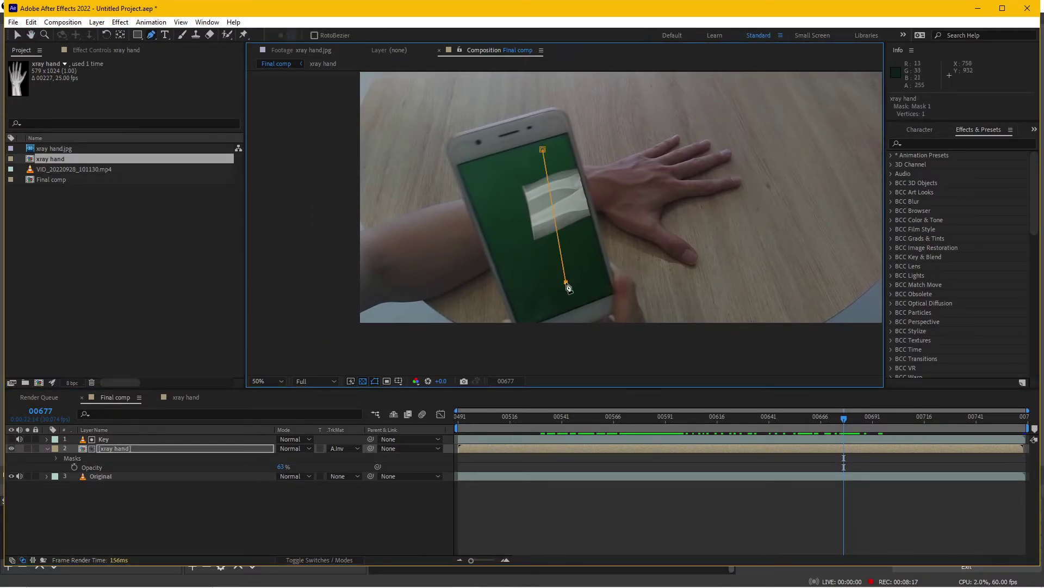
{"action": "left_click", "coordinate": [543, 153]}
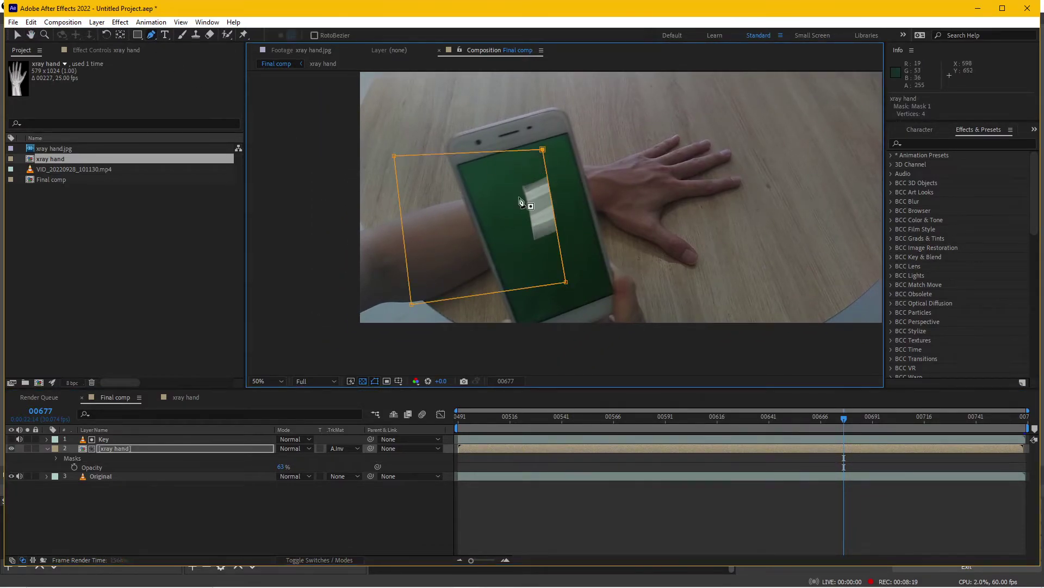
{"action": "left_click", "coordinate": [56, 459]}
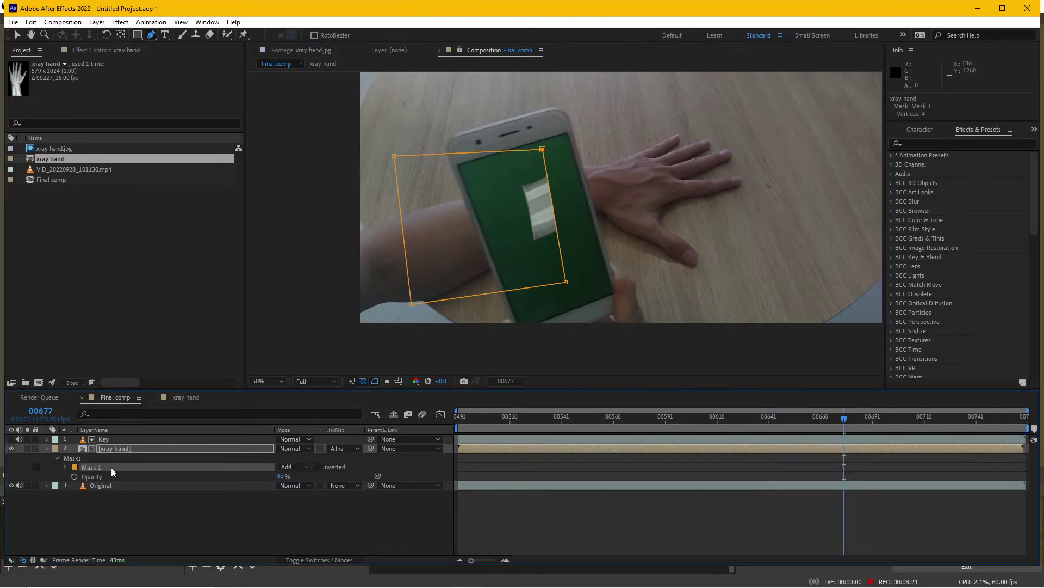
{"action": "left_click", "coordinate": [302, 469]}
{"action": "left_click", "coordinate": [291, 502]}
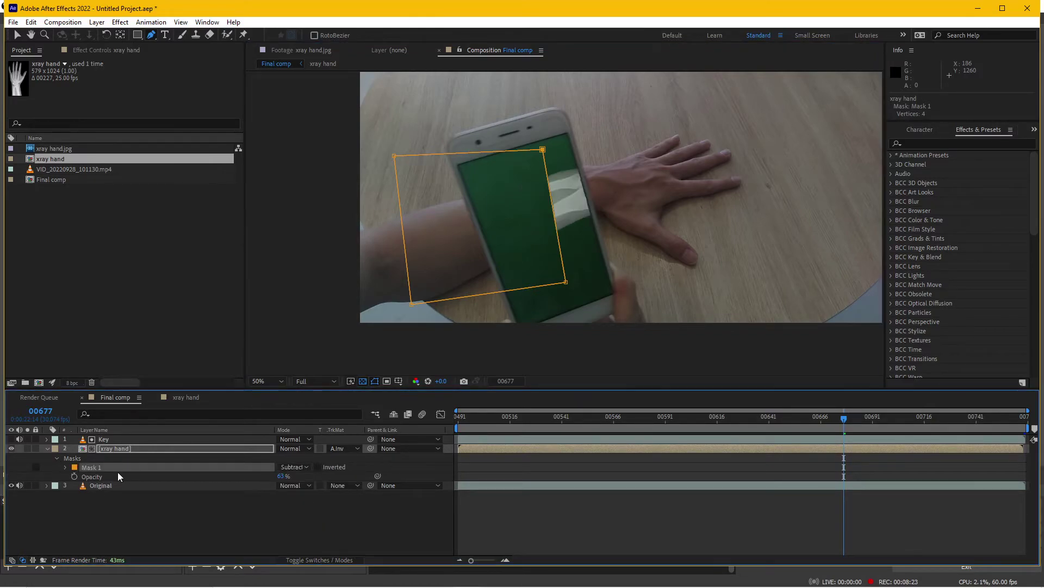
Feather Mask 1 by 122 pixels and review the result around frame 00674
{"action": "left_click", "coordinate": [65, 468]}
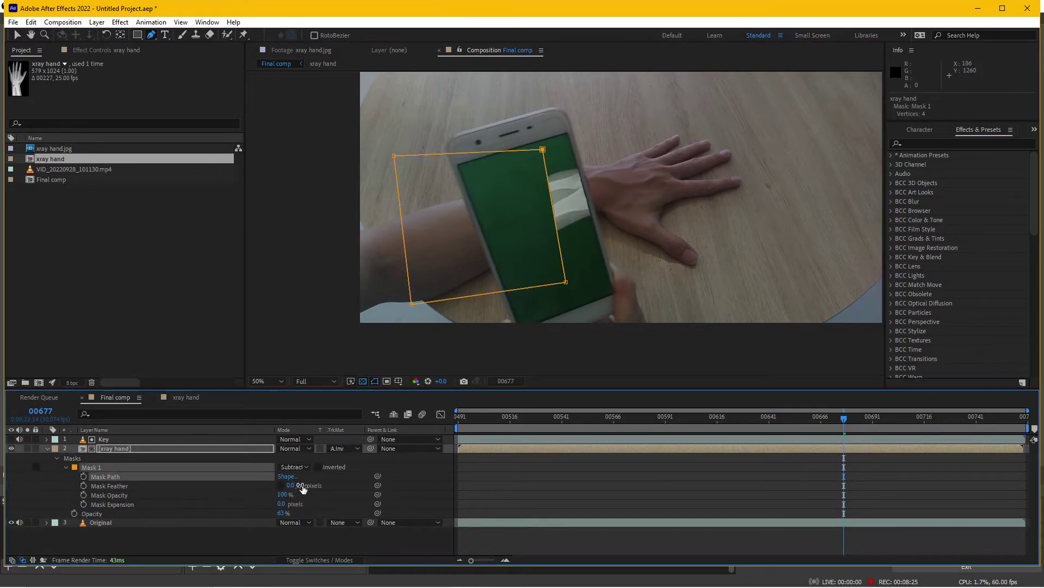
{"action": "left_click_drag", "start_coordinate": [299, 485], "coordinate": [328, 485]}
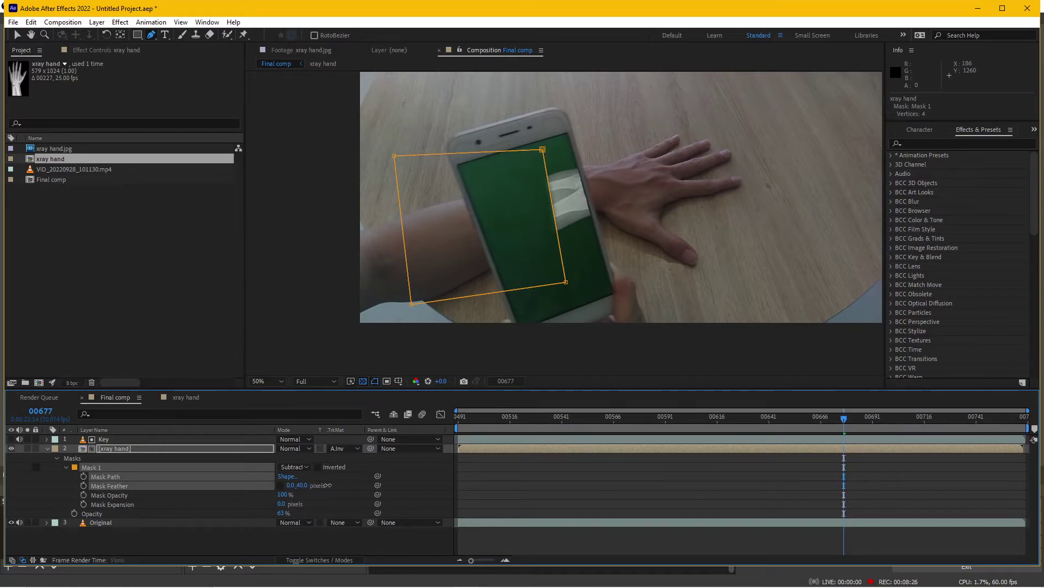
{"action": "left_click", "coordinate": [506, 471]}
{"action": "mouse_move", "coordinate": [719, 424]}
{"action": "left_mouse_down"}
{"action": "mouse_move", "coordinate": [639, 404]}
{"action": "mouse_move", "coordinate": [789, 407]}
{"action": "left_mouse_up"}
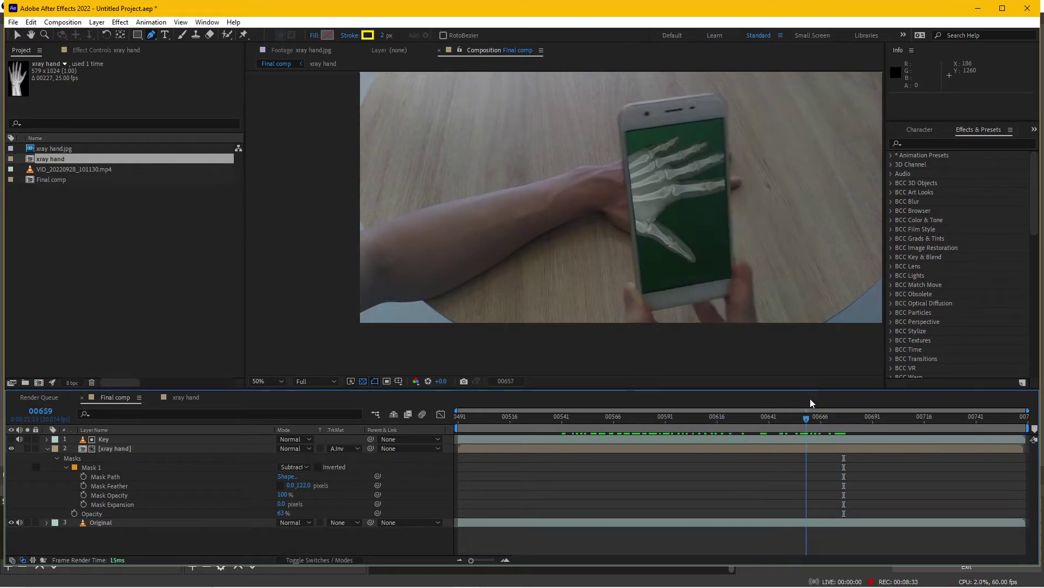
{"action": "left_click_drag", "start_coordinate": [790, 408], "coordinate": [838, 409]}
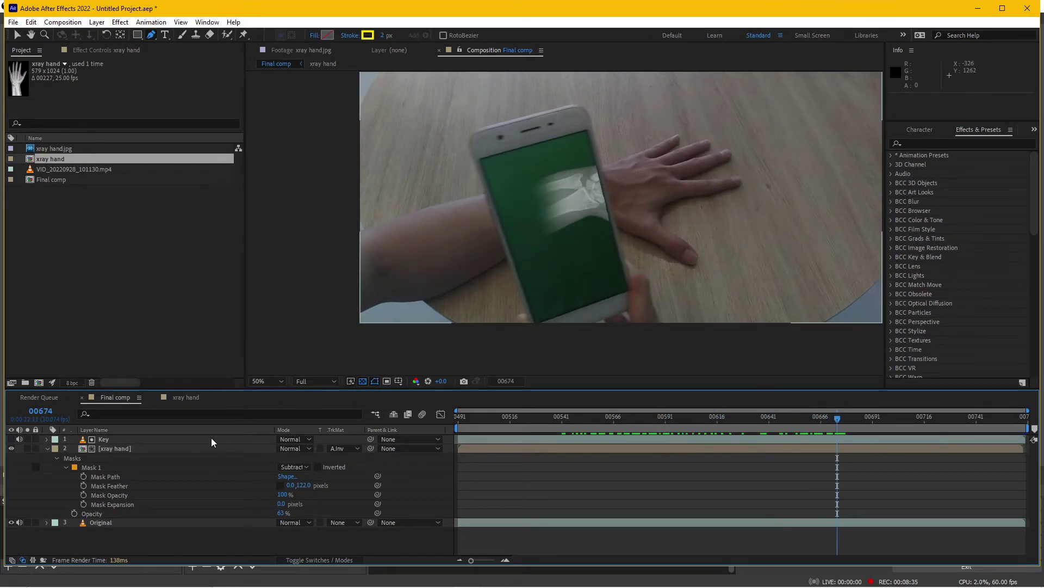
{"action": "left_click", "coordinate": [19, 35]}
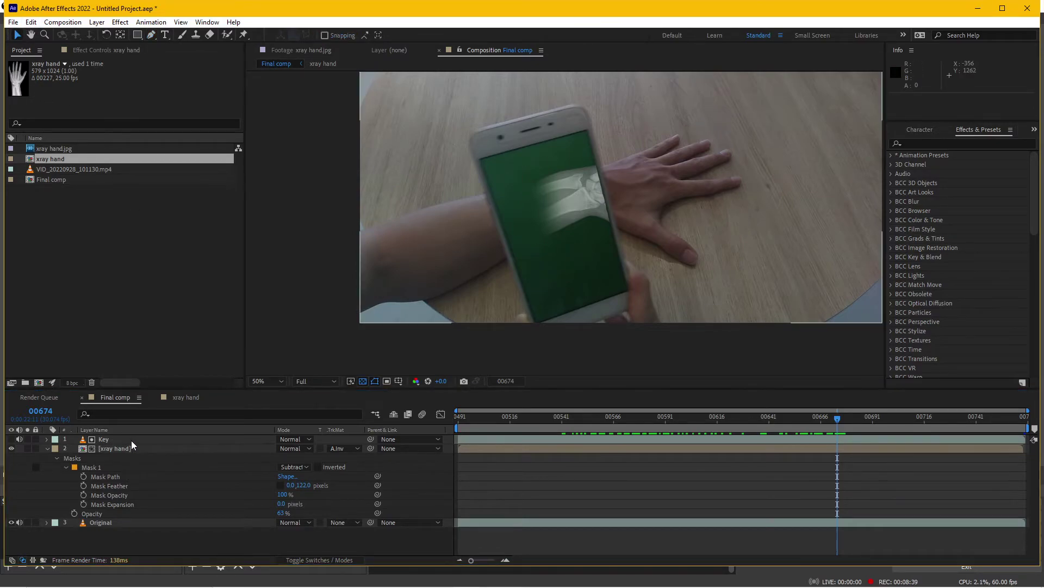
{"action": "left_click", "coordinate": [115, 522]}
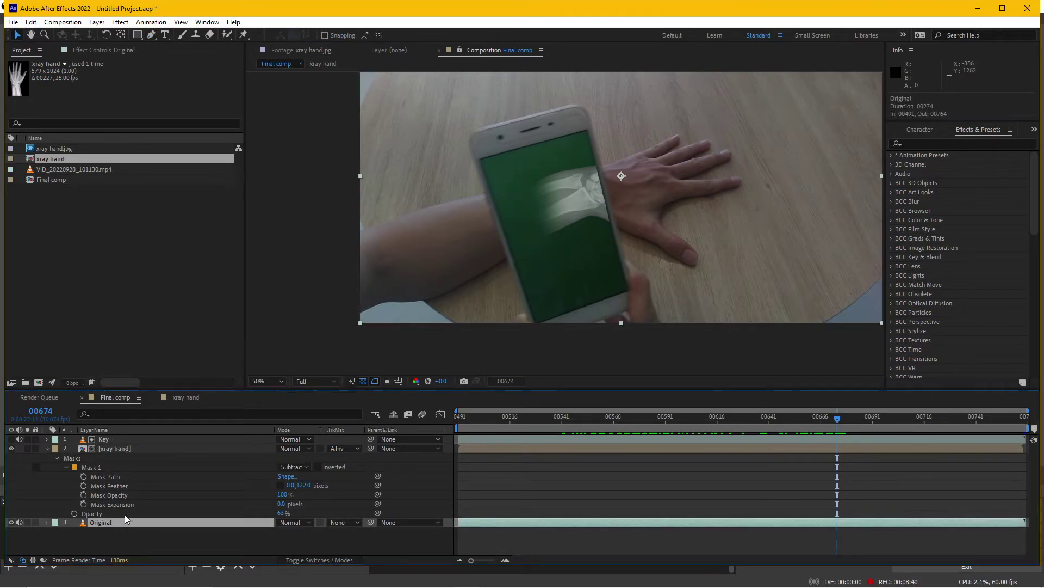
Apply Keying > Advanced Spill Suppressor to the Original footage and check an earlier frame
{"action": "left_click", "coordinate": [118, 24]}
{"action": "mouse_move", "coordinate": [182, 452]}
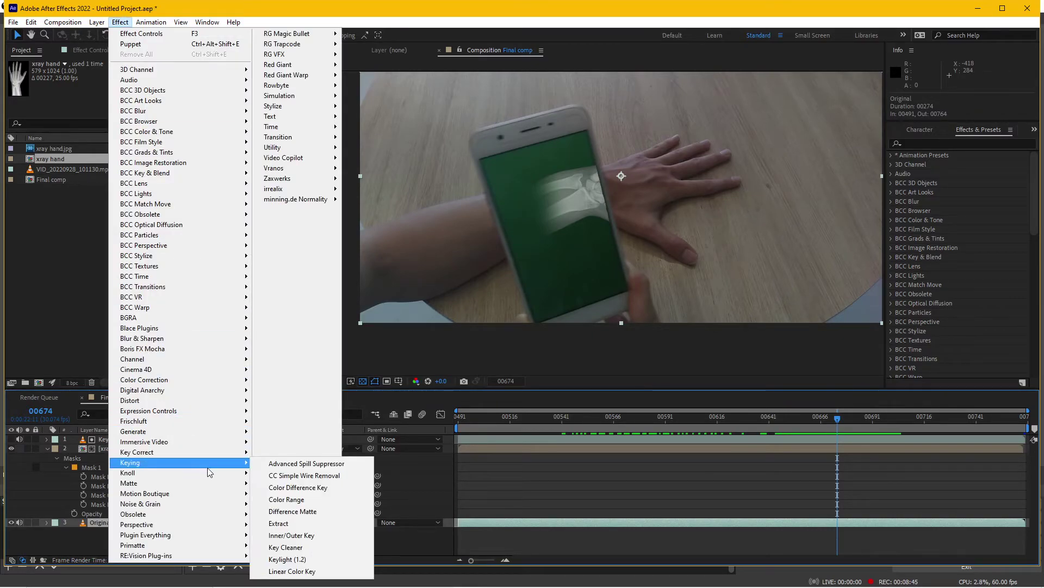
{"action": "left_click", "coordinate": [324, 466]}
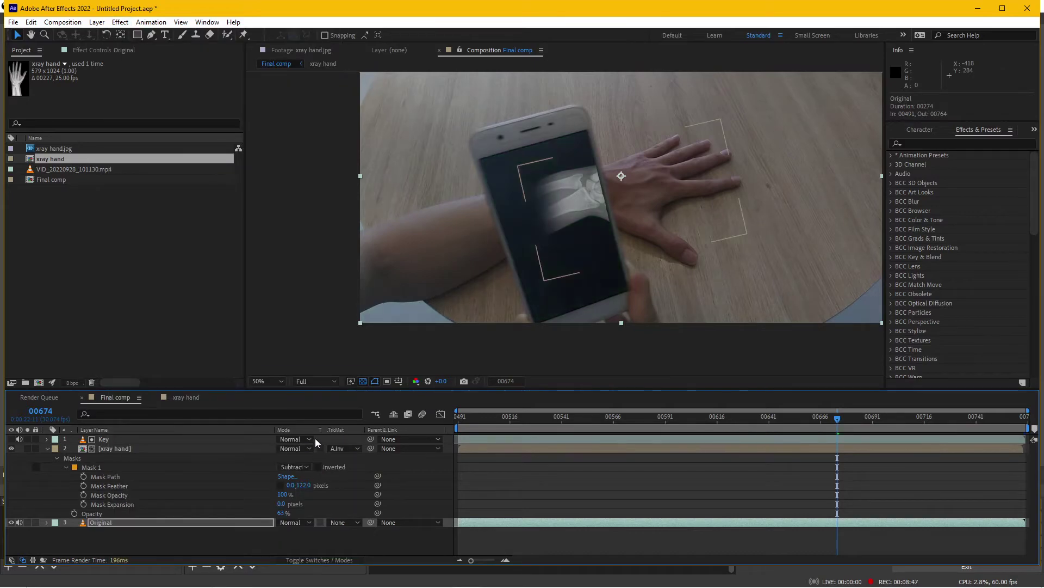
{"action": "left_click", "coordinate": [87, 49]}
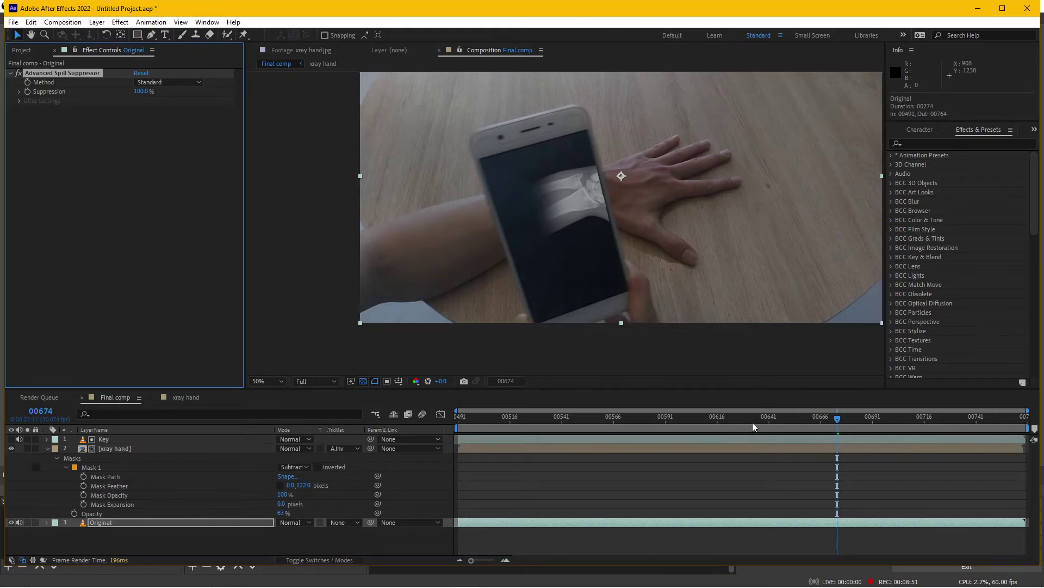
{"action": "left_click_drag", "start_coordinate": [701, 418], "coordinate": [596, 417]}
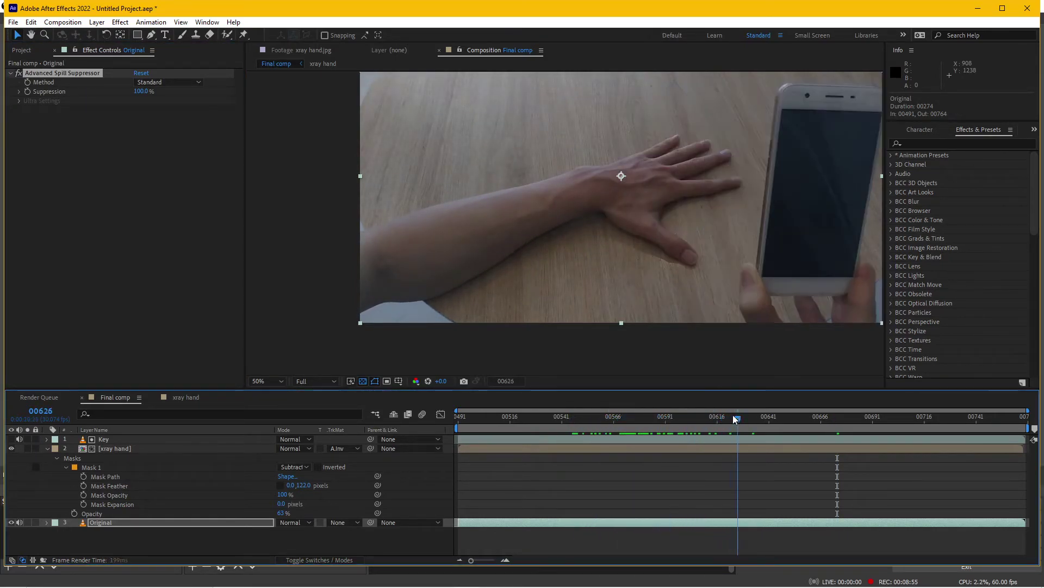
Pan the viewer and scrub through the clip to preview the x-ray reveal
{"action": "left_click_drag", "start_coordinate": [609, 264], "coordinate": [572, 307]}
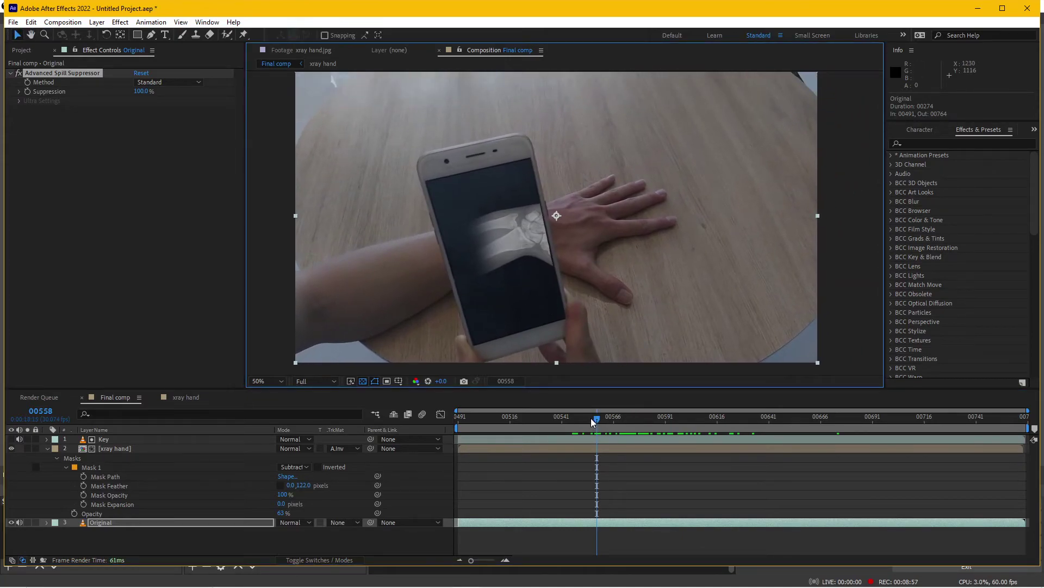
{"action": "left_click_drag", "start_coordinate": [592, 421], "coordinate": [824, 436]}
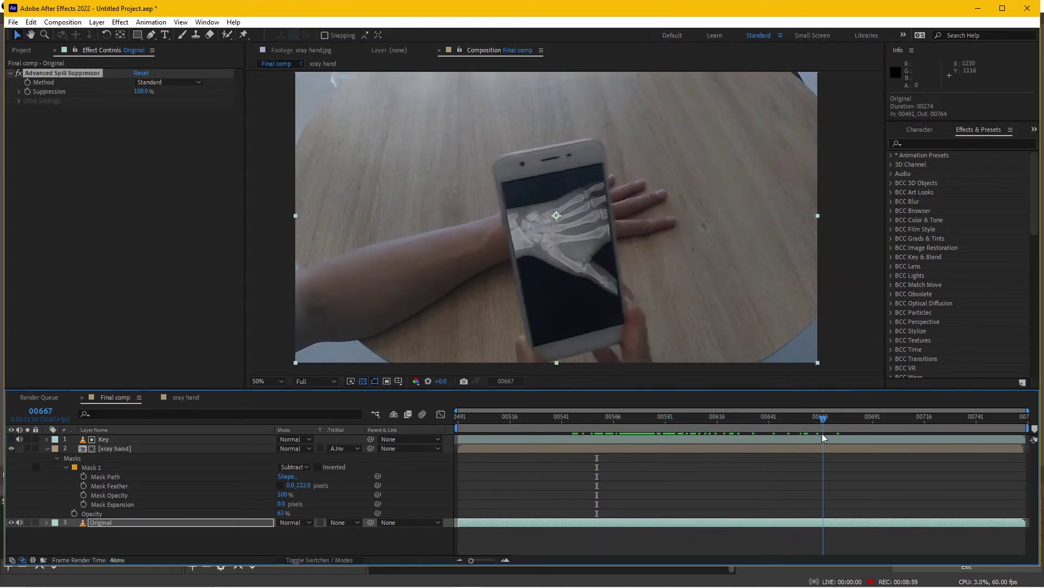
{"action": "left_click", "coordinate": [763, 488]}
{"action": "mouse_move", "coordinate": [820, 421]}
{"action": "left_mouse_down"}
{"action": "mouse_move", "coordinate": [537, 400]}
{"action": "mouse_move", "coordinate": [593, 408]}
{"action": "left_mouse_up"}
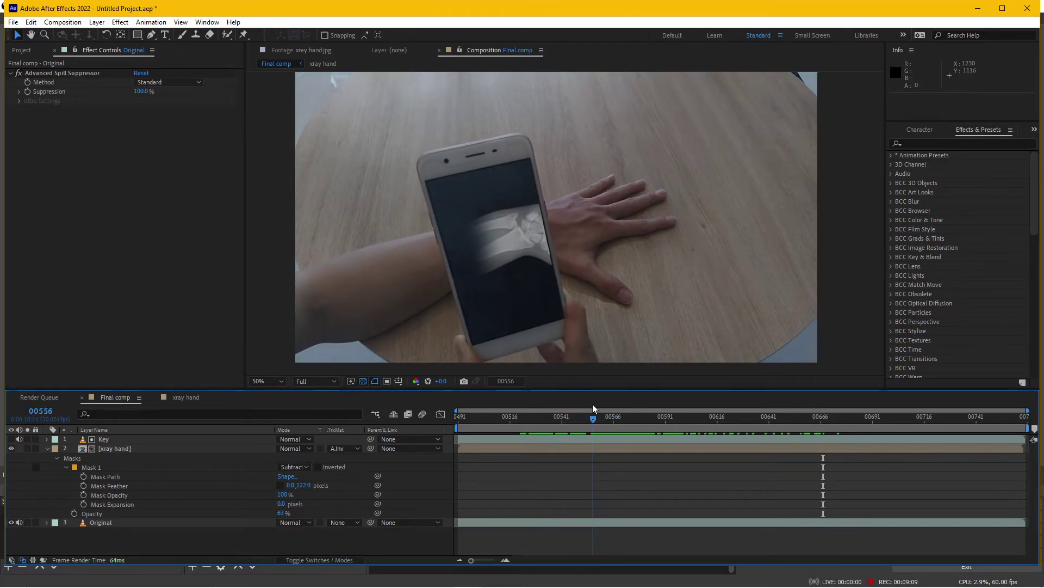
{"action": "left_click_drag", "start_coordinate": [593, 408], "coordinate": [825, 448]}
Return to the start of the phone pass and hide the Original footage layer
{"action": "left_click", "coordinate": [103, 525]}
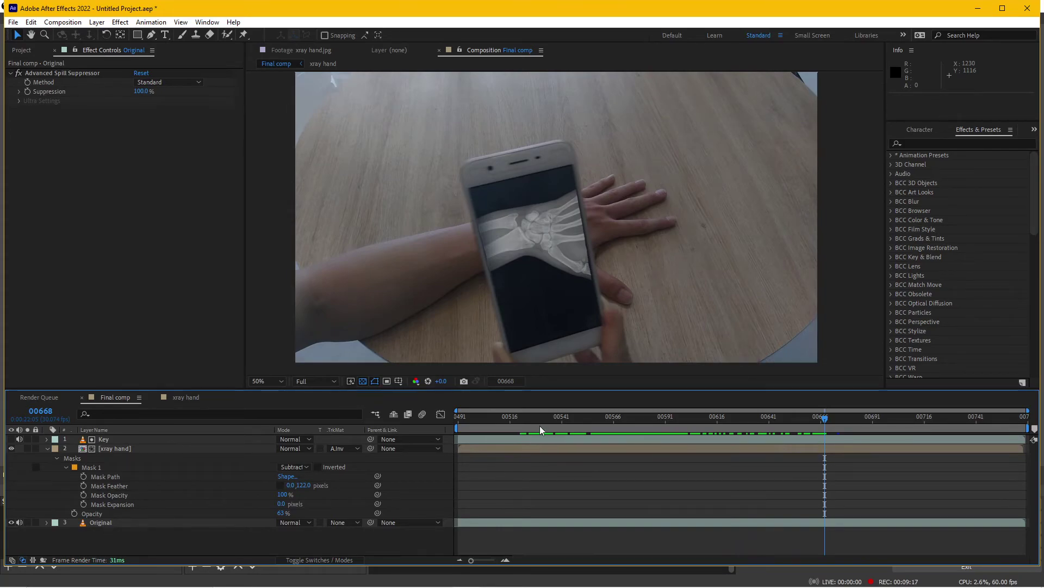
{"action": "mouse_move", "coordinate": [525, 418]}
{"action": "left_mouse_down"}
{"action": "mouse_move", "coordinate": [505, 422]}
{"action": "mouse_move", "coordinate": [525, 423]}
{"action": "left_mouse_up"}
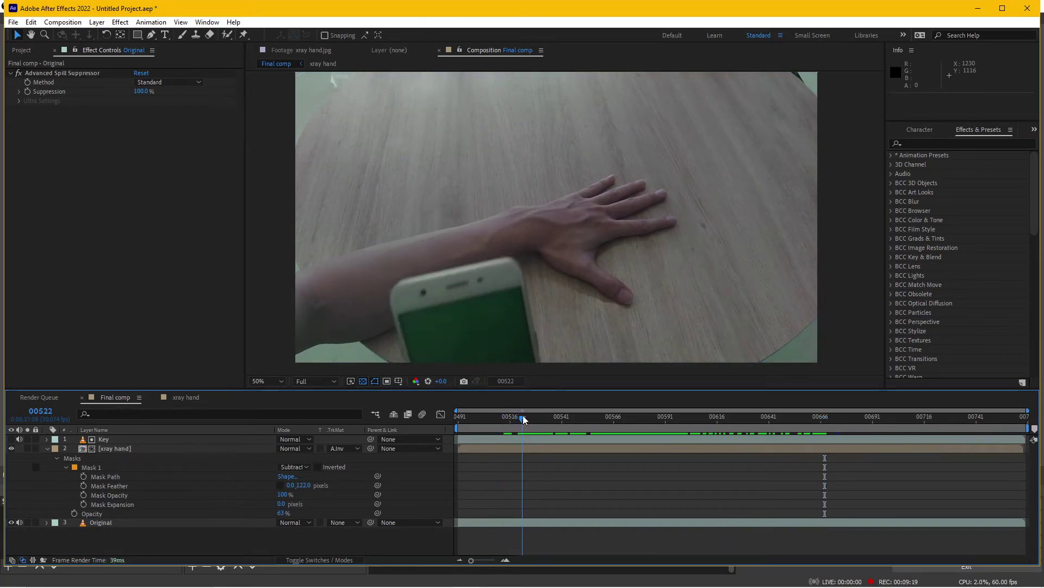
{"action": "left_click", "coordinate": [12, 522]}
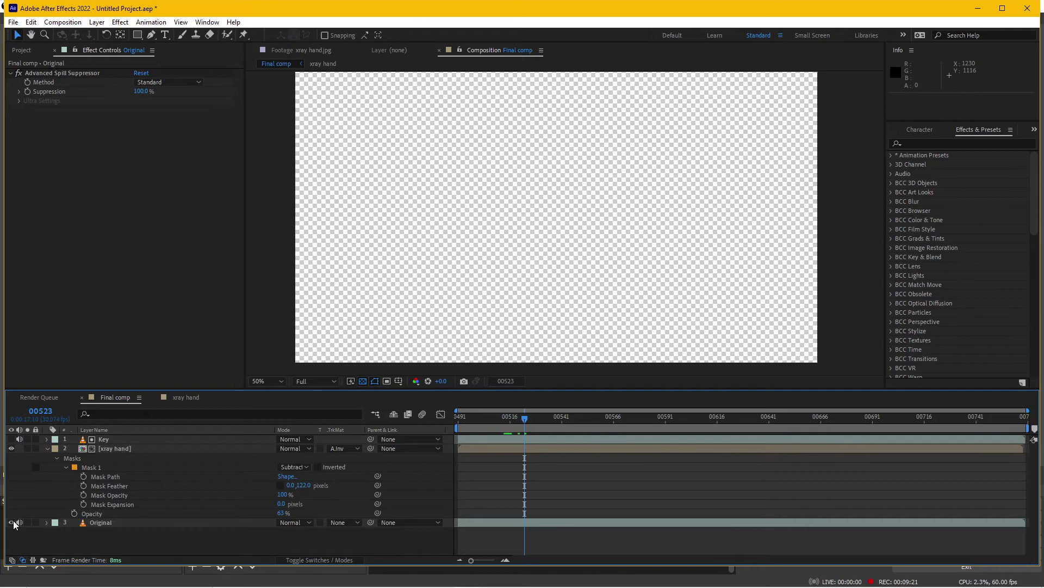
Turn the Original footage back on and scrub forward to watch the bones inside the phone
{"action": "left_click", "coordinate": [11, 523]}
{"action": "left_click", "coordinate": [115, 524]}
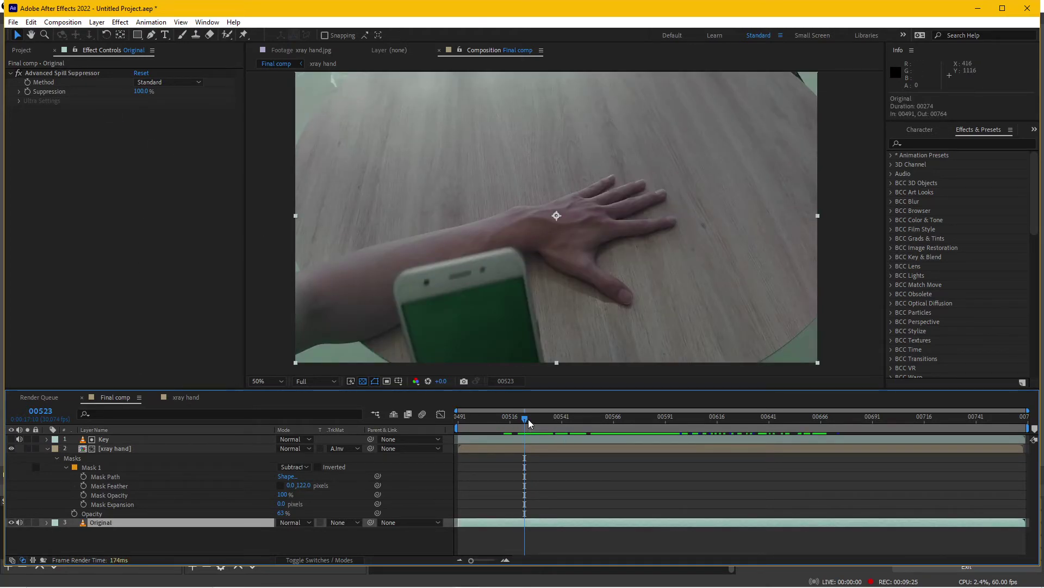
{"action": "left_click_drag", "start_coordinate": [525, 419], "coordinate": [600, 402]}
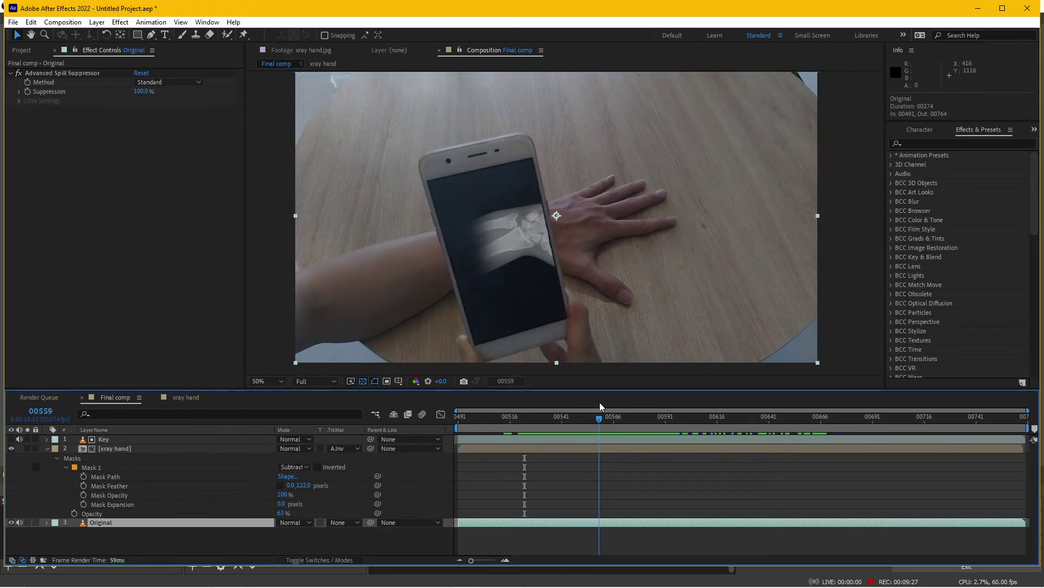
{"action": "mouse_move", "coordinate": [600, 403]}
{"action": "left_mouse_down"}
{"action": "mouse_move", "coordinate": [822, 416]}
{"action": "mouse_move", "coordinate": [767, 417]}
{"action": "mouse_move", "coordinate": [838, 393]}
{"action": "mouse_move", "coordinate": [798, 397]}
{"action": "mouse_move", "coordinate": [812, 407]}
{"action": "mouse_move", "coordinate": [783, 384]}
{"action": "mouse_move", "coordinate": [807, 387]}
{"action": "left_mouse_up"}
{"action": "left_click", "coordinate": [756, 459]}
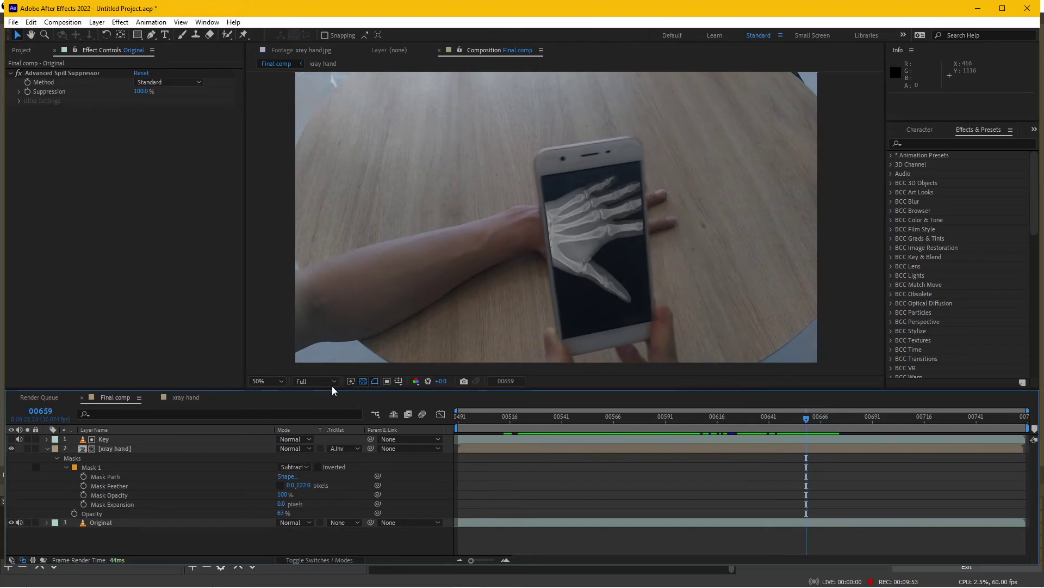
Solo Original, disable Advanced Spill Suppressor, check frame 00659, then unsolo it
{"action": "left_click", "coordinate": [26, 522]}
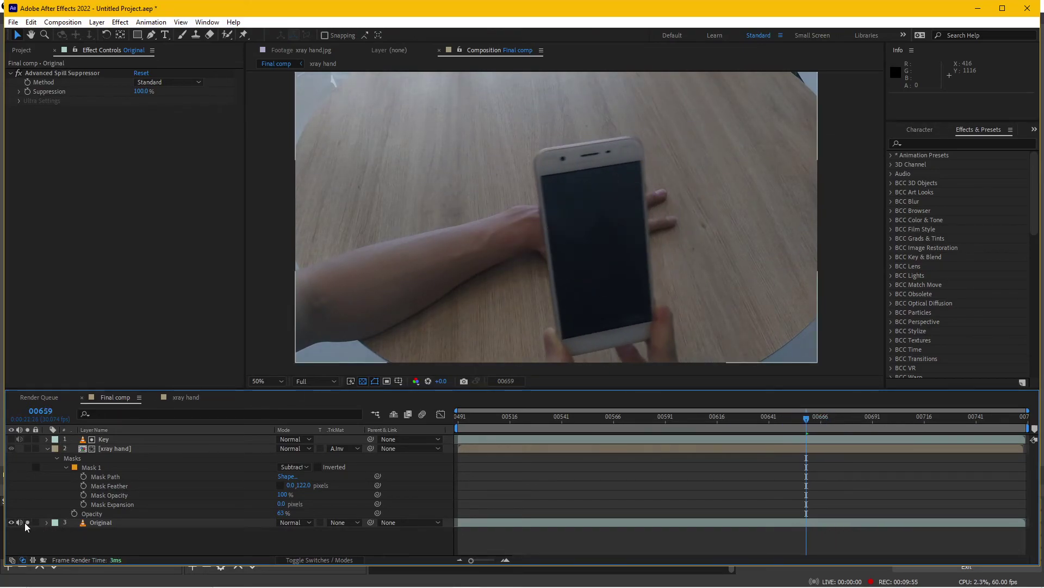
{"action": "left_click", "coordinate": [18, 73]}
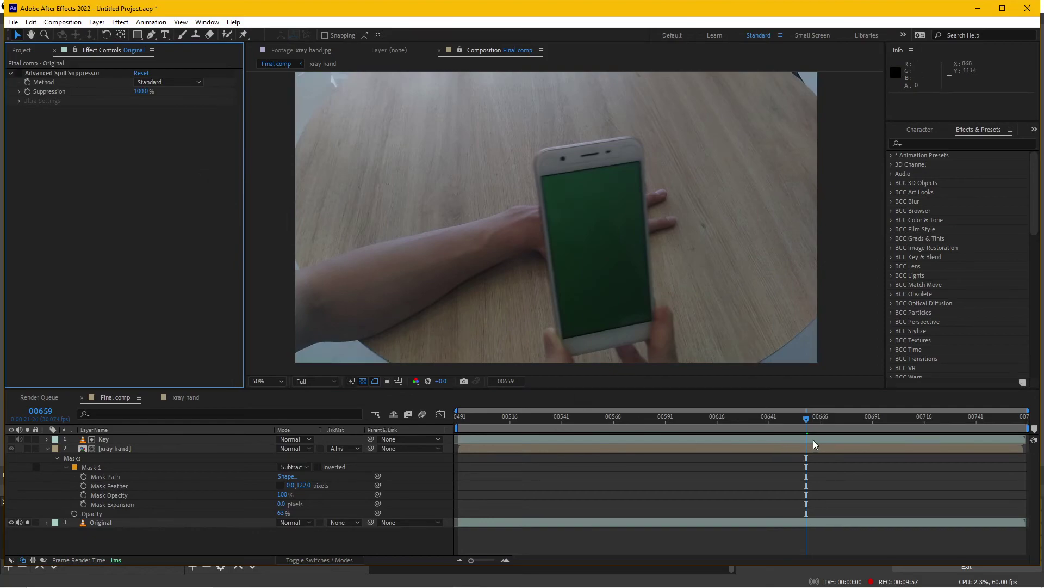
{"action": "left_click_drag", "start_coordinate": [800, 423], "coordinate": [788, 423]}
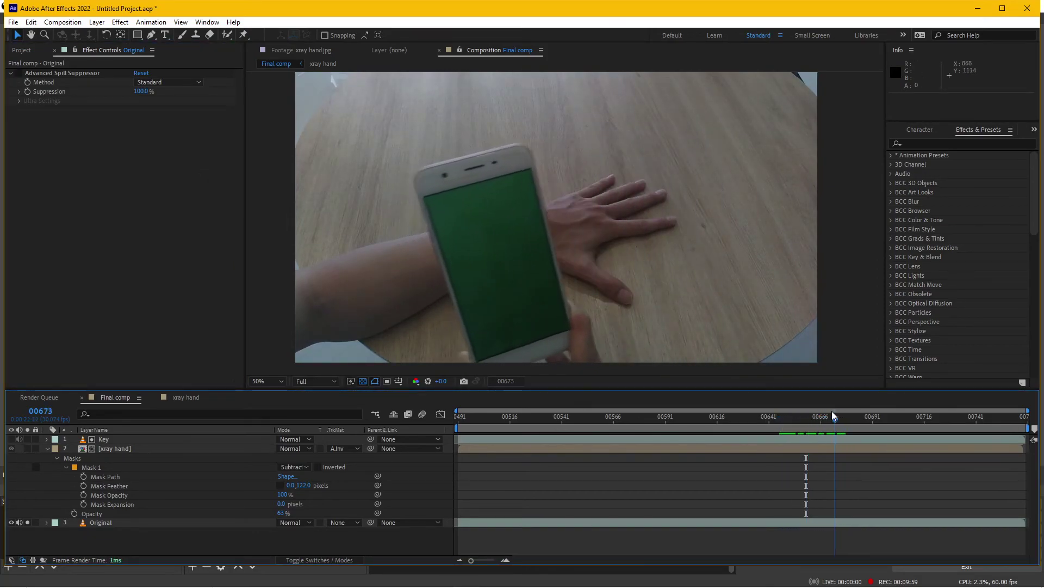
{"action": "left_click_drag", "start_coordinate": [831, 417], "coordinate": [807, 418]}
{"action": "left_click", "coordinate": [27, 522]}
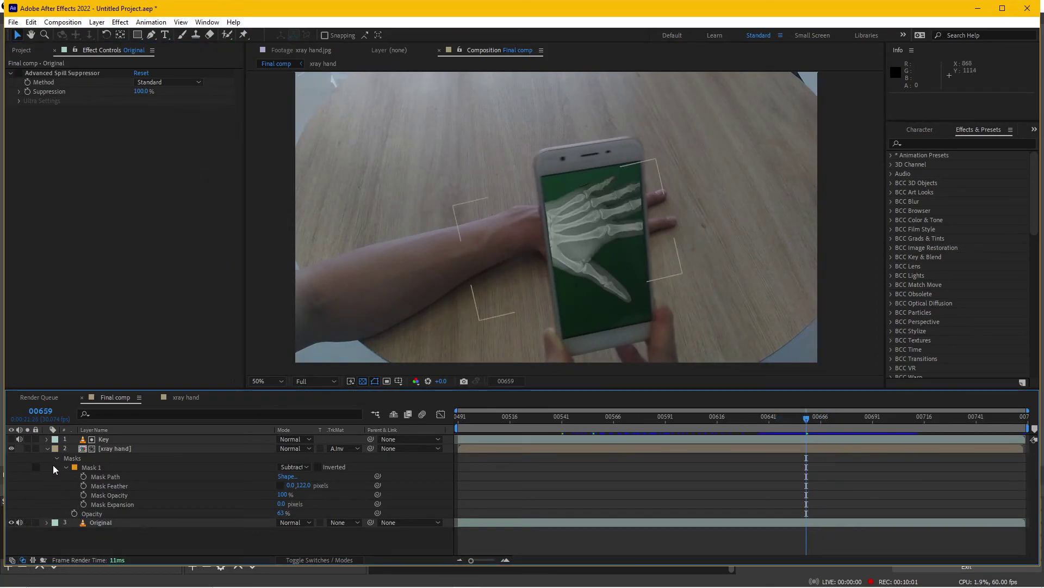
Go to frame 00663 and display the xray hand's puppet pins and mesh
{"action": "left_click_drag", "start_coordinate": [795, 417], "coordinate": [820, 416]}
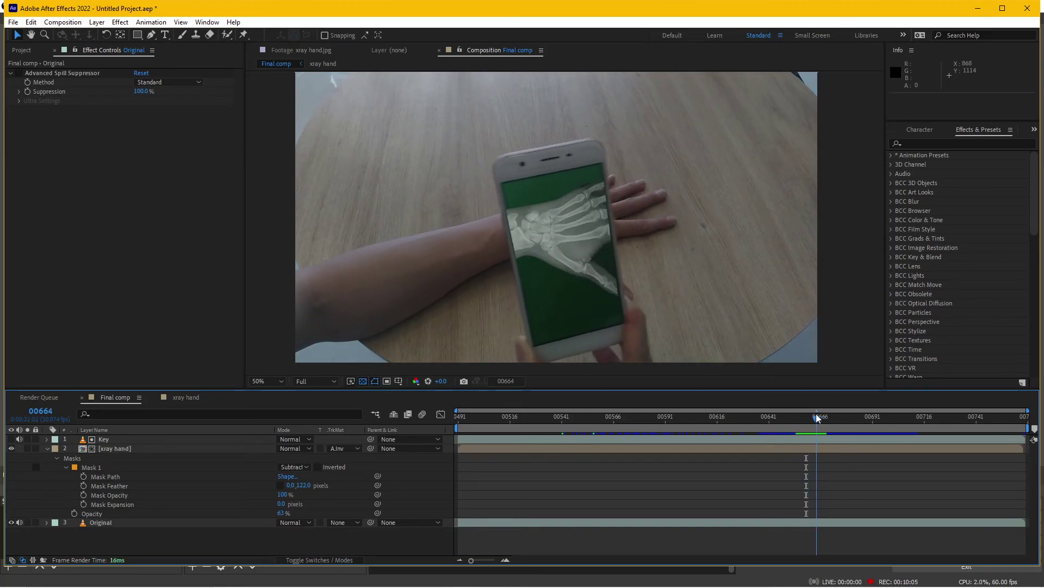
{"action": "left_click_drag", "start_coordinate": [820, 413], "coordinate": [814, 416]}
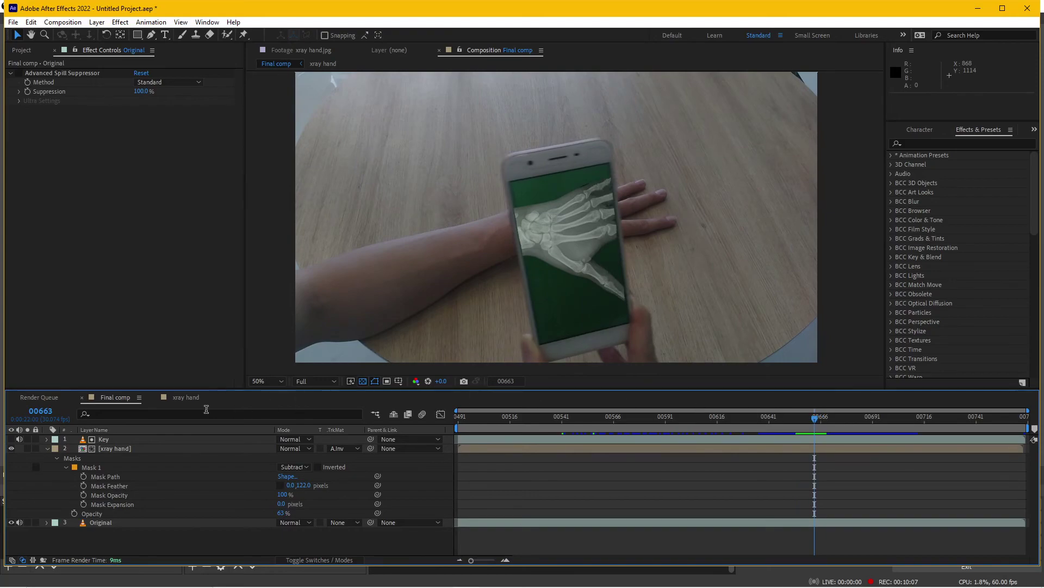
{"action": "left_click", "coordinate": [105, 449]}
{"action": "left_click", "coordinate": [244, 35]}
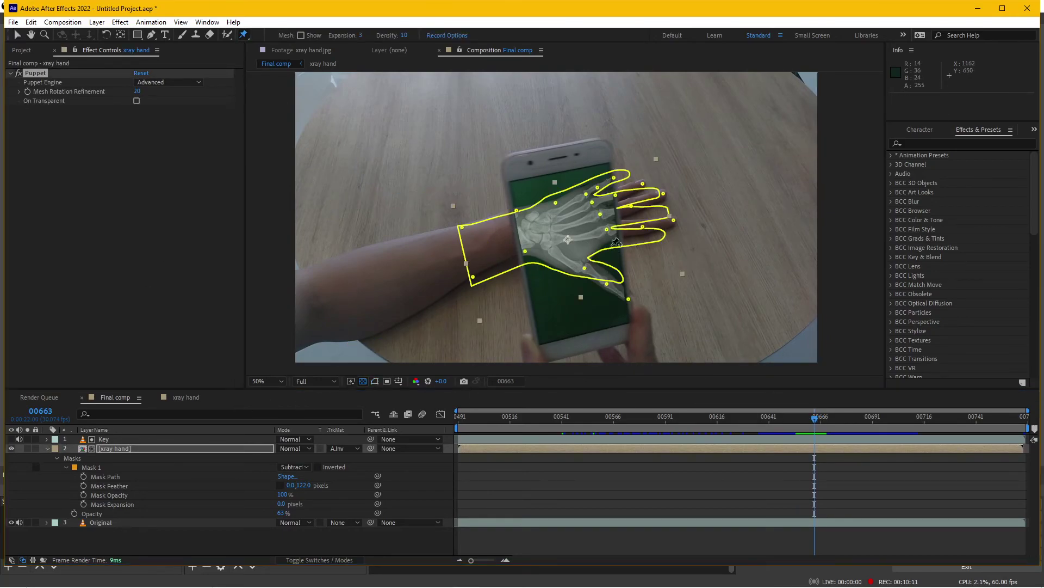
{"action": "key", "text": "period"}
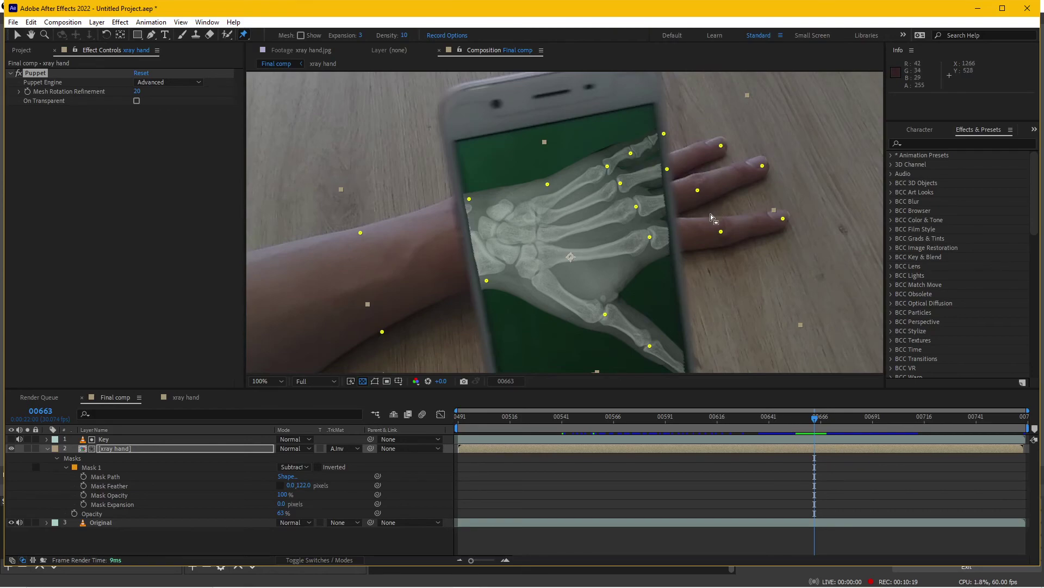
{"action": "key", "text": "comma"}
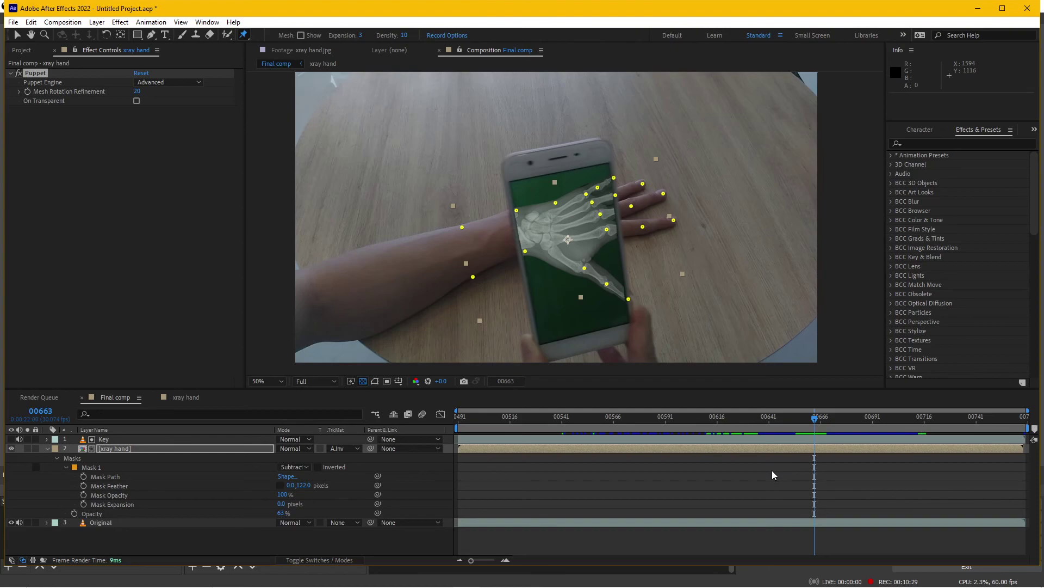
Re-enable Advanced Spill Suppressor on Original and review frames 00659 to 00663
{"action": "left_click", "coordinate": [115, 522]}
{"action": "left_click", "coordinate": [19, 72]}
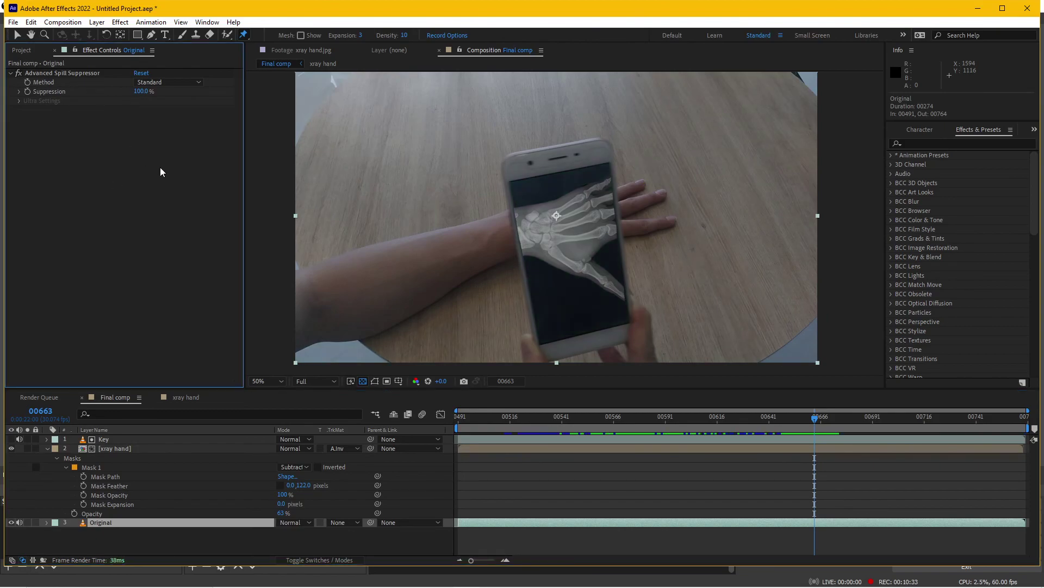
{"action": "key", "text": "v"}
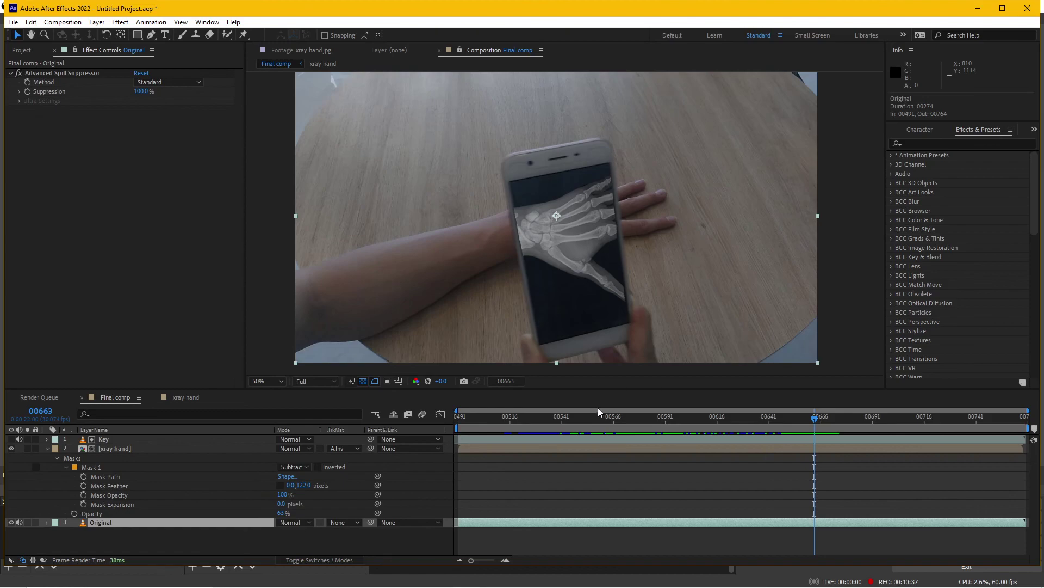
{"action": "left_click_drag", "start_coordinate": [814, 418], "coordinate": [807, 422]}
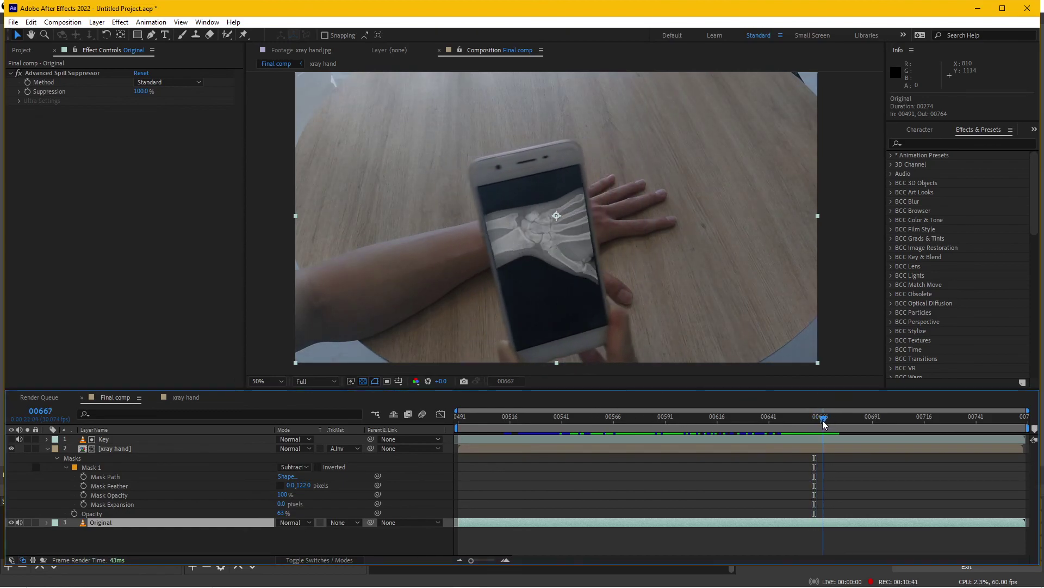
{"action": "left_click_drag", "start_coordinate": [808, 420], "coordinate": [808, 419]}
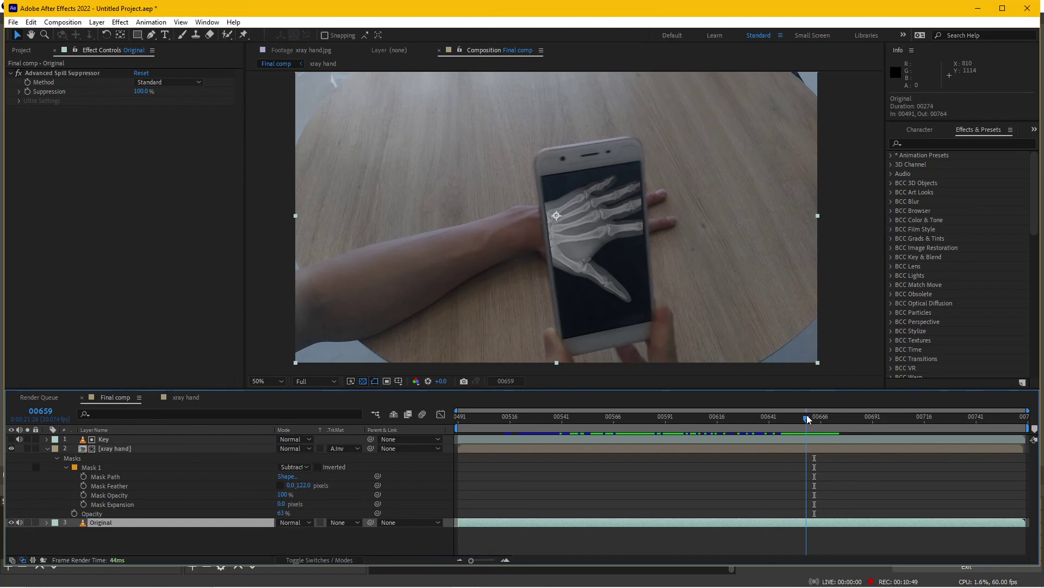
{"action": "left_click_drag", "start_coordinate": [807, 419], "coordinate": [811, 419]}
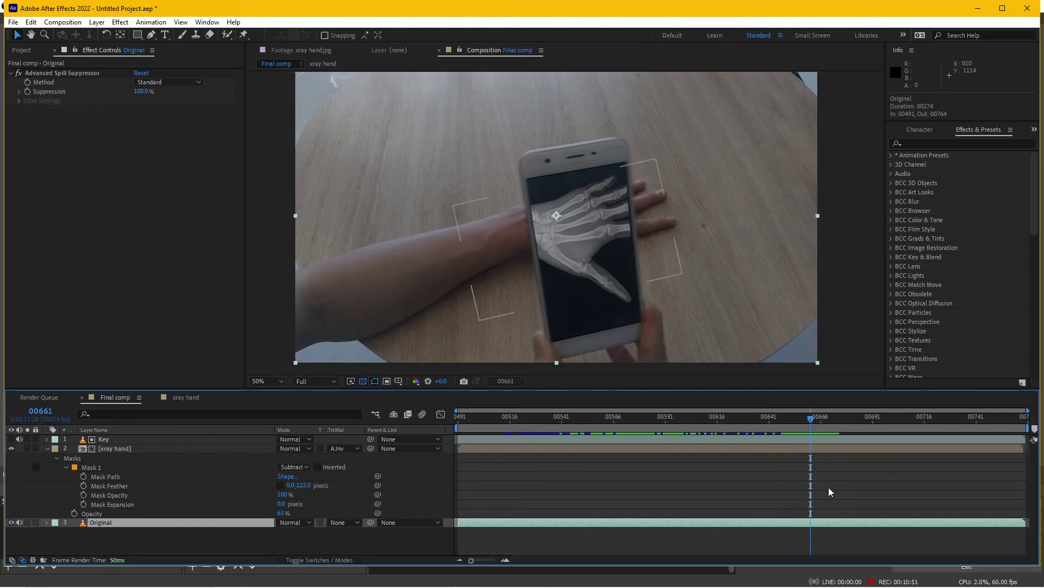
{"action": "key", "text": "alt+Tab"}
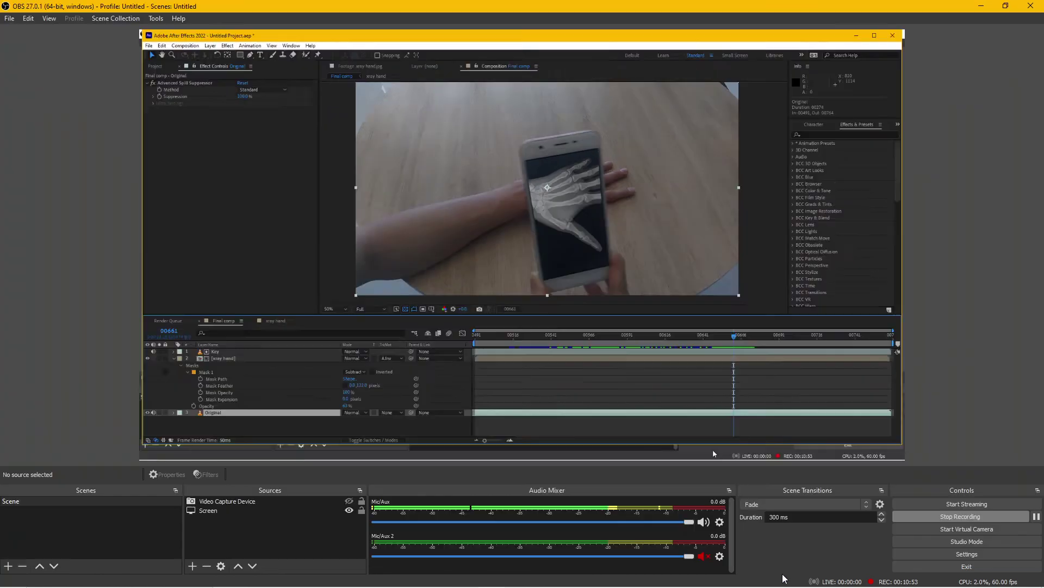